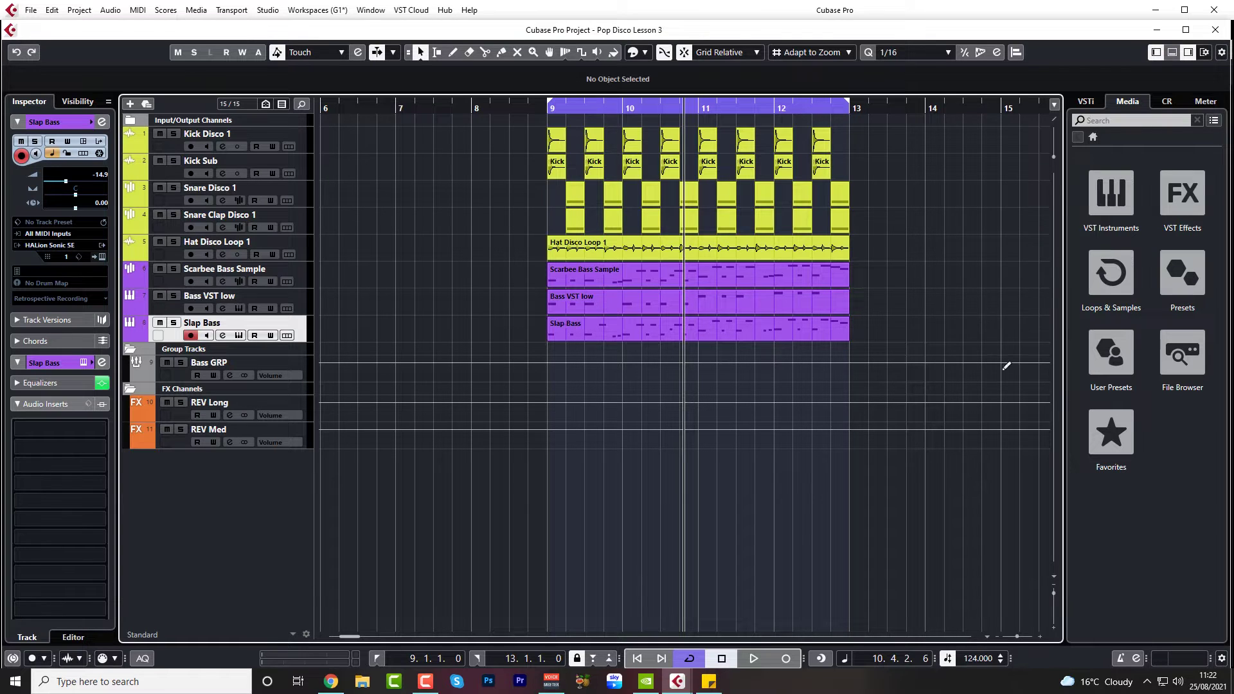
Browse the project's Audio folder and audition Snare Disco 1 plus the String Seq, String Stab and String Stabs samples
click(1177, 359)
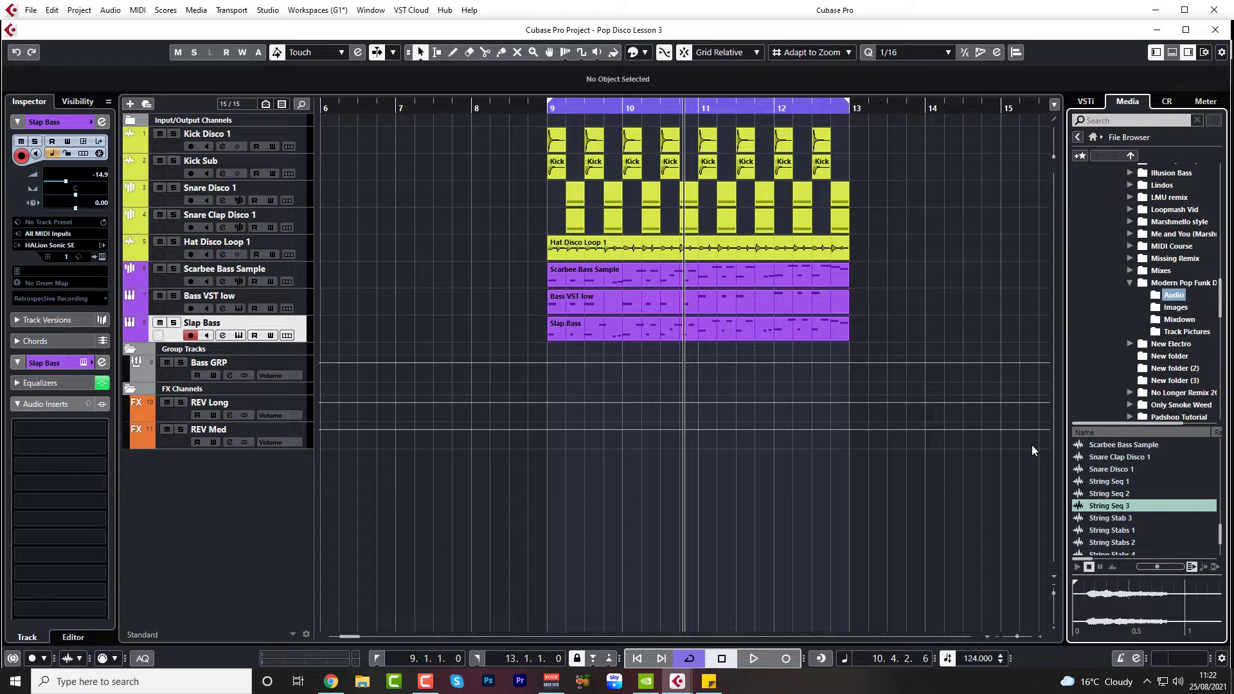
click(1102, 469)
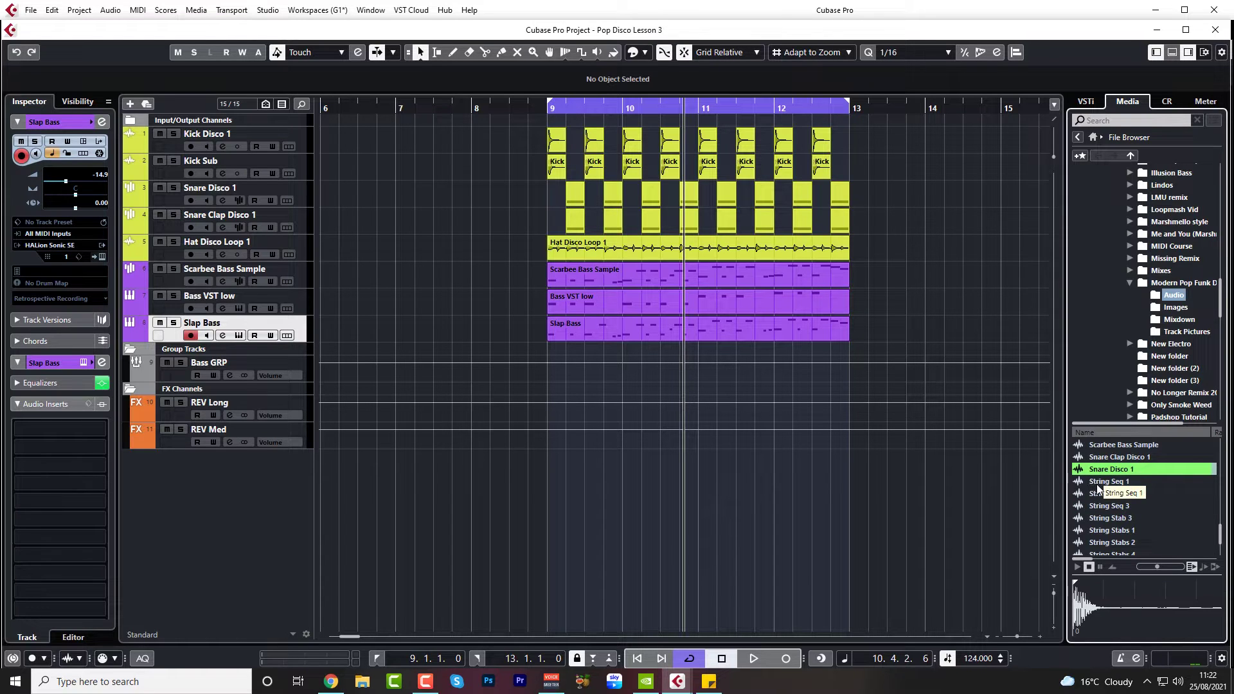
click(1100, 482)
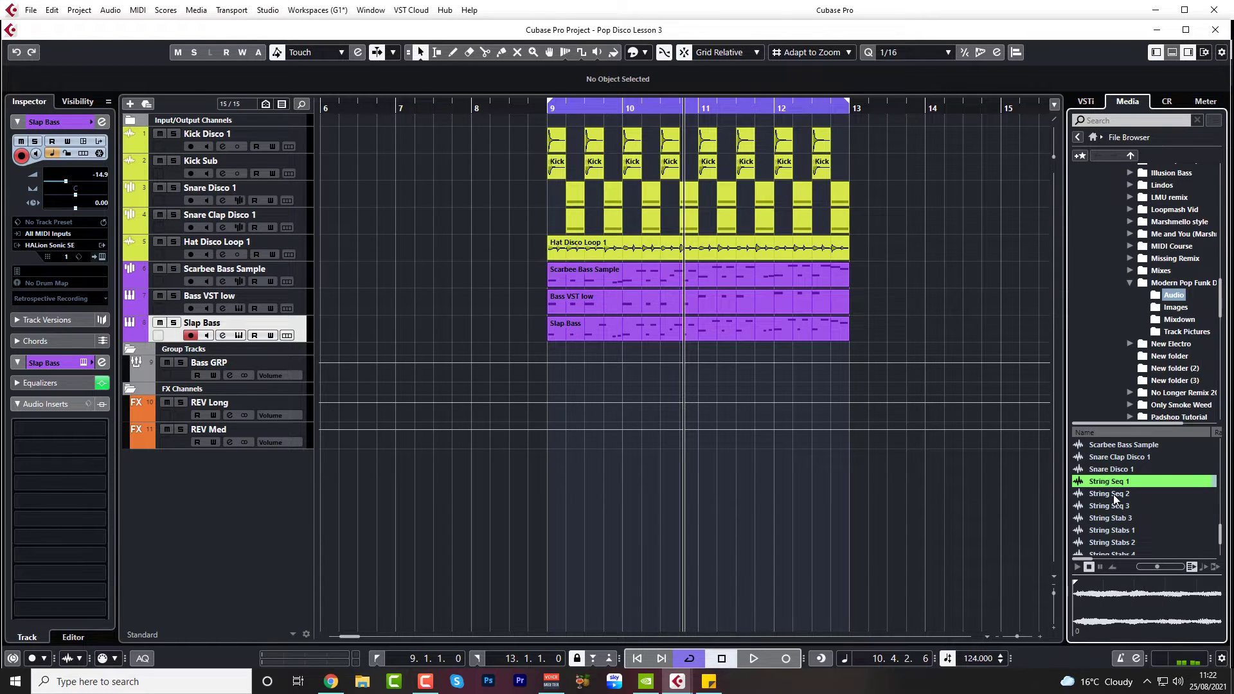
click(1113, 495)
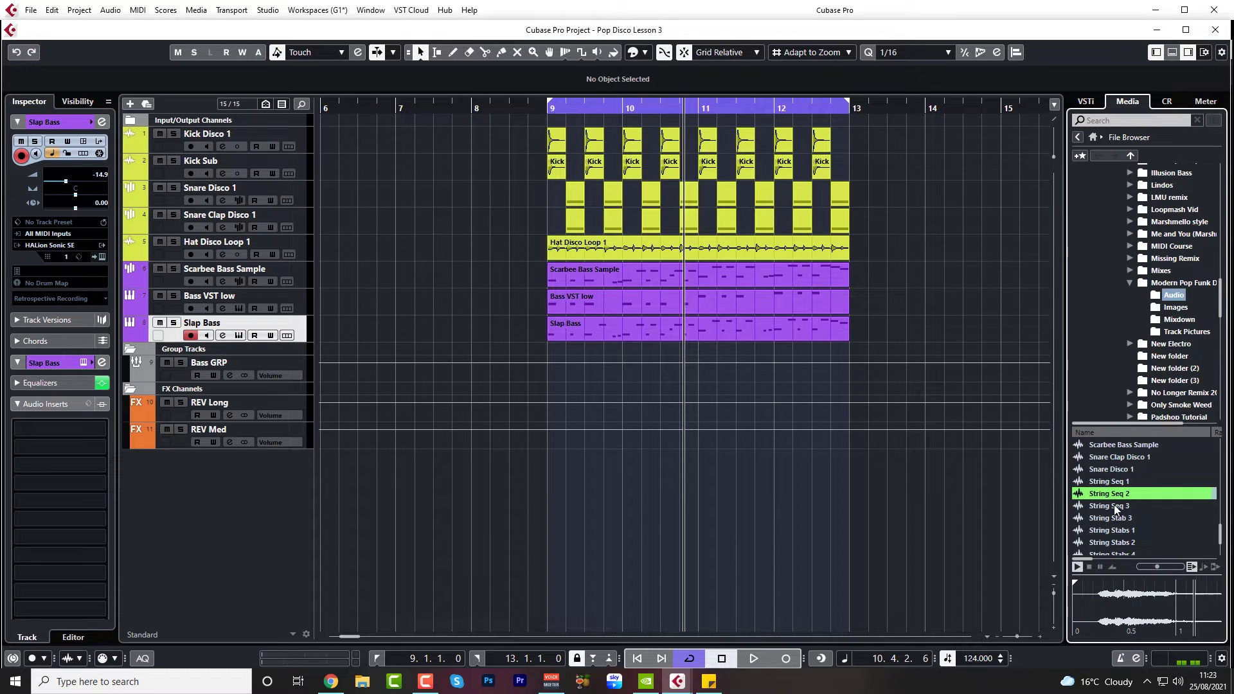
click(1116, 507)
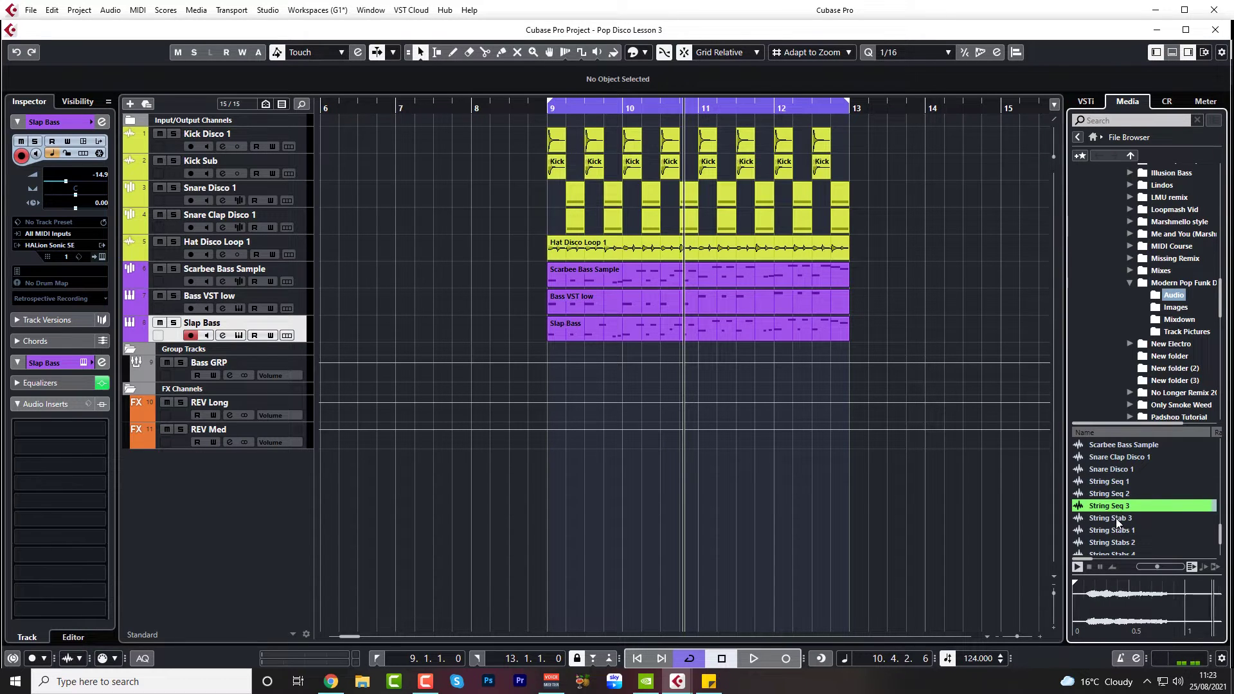
click(1116, 519)
click(1118, 531)
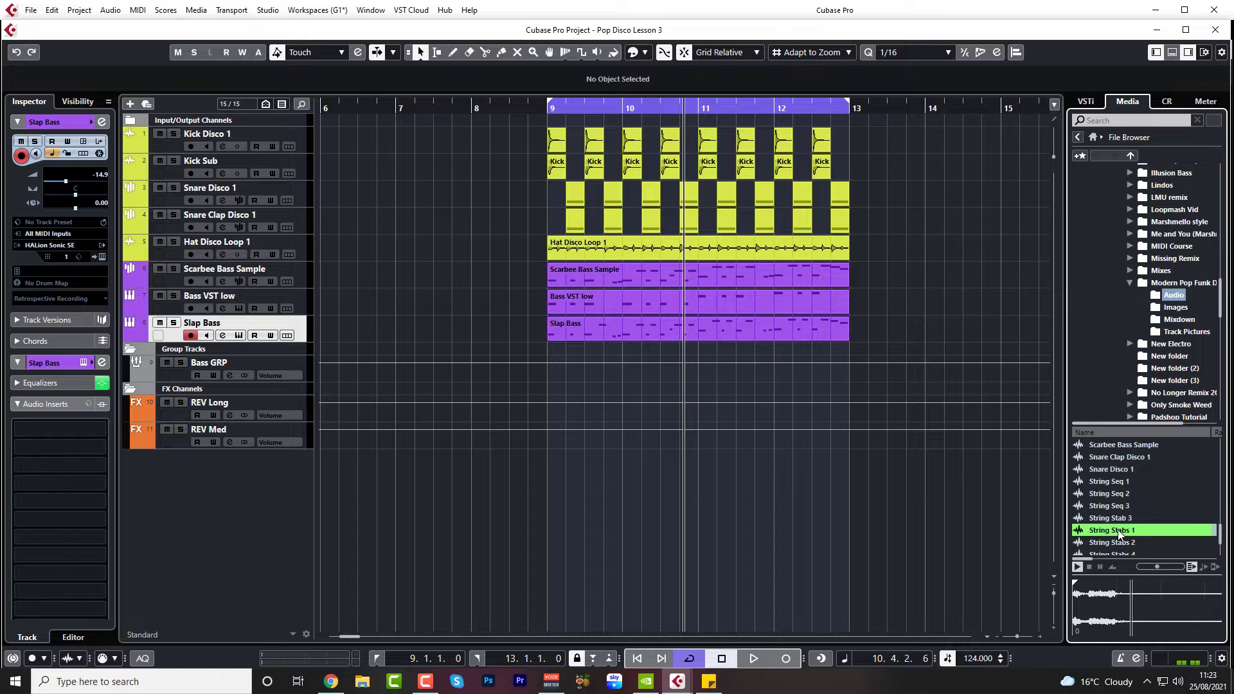
click(1124, 543)
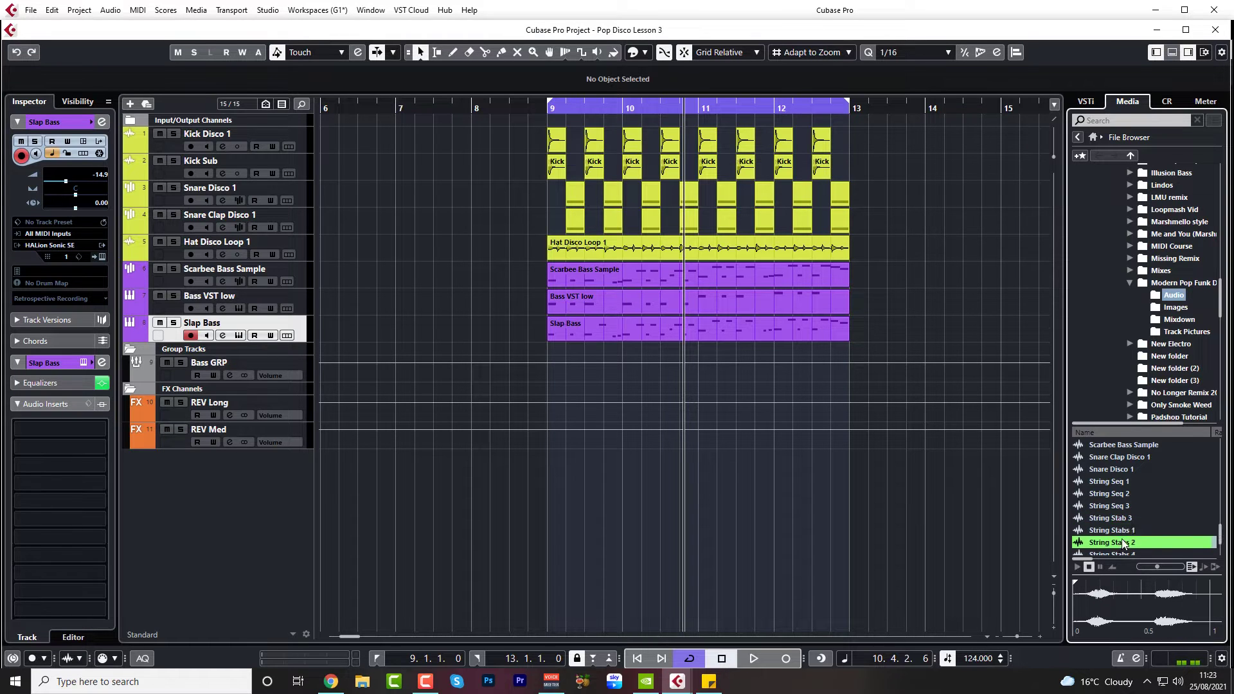
scroll(1123, 541, down, 1)
click(1122, 533)
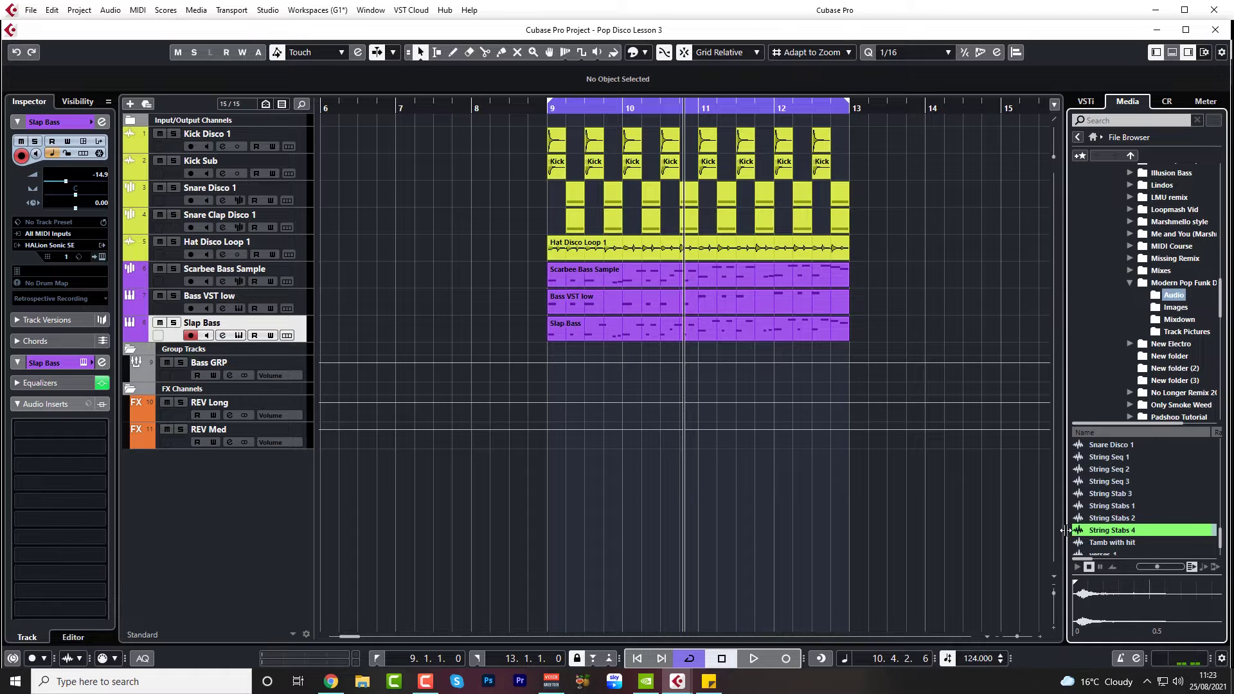
click(1120, 530)
Place the String Stabs 1 sample on a new audio track just before bar 9 and play it with the loop
click(1117, 508)
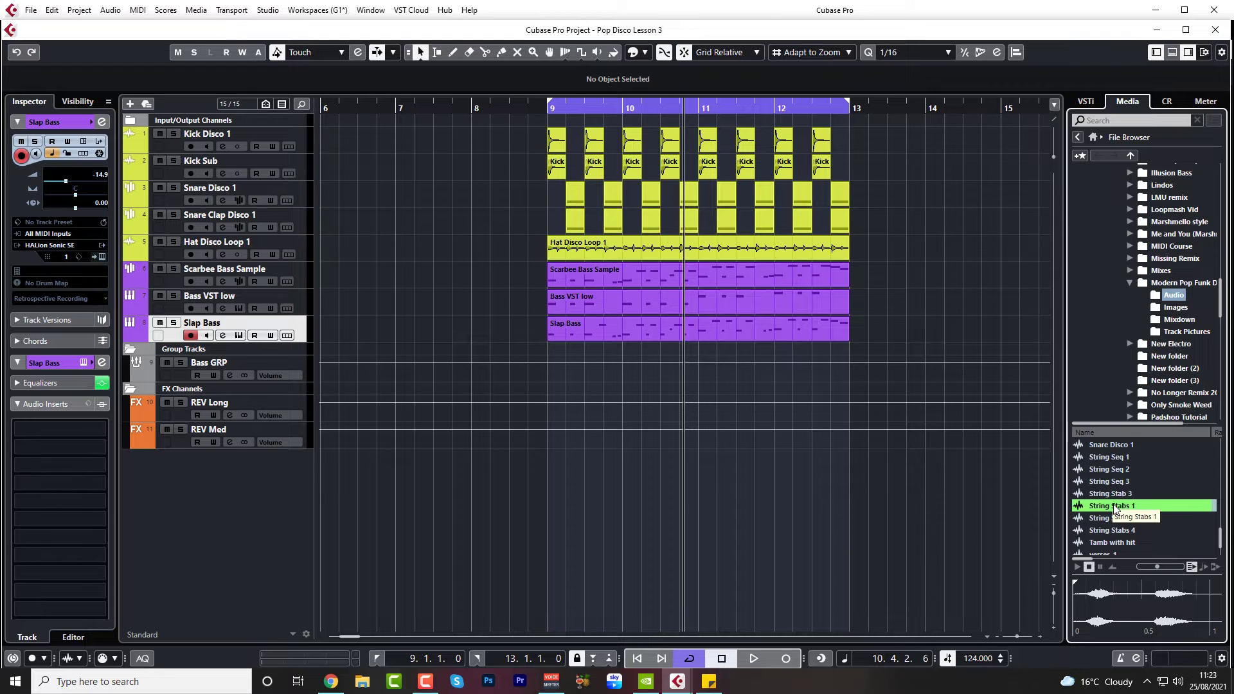
drag(1116, 509, 554, 460)
click(727, 453)
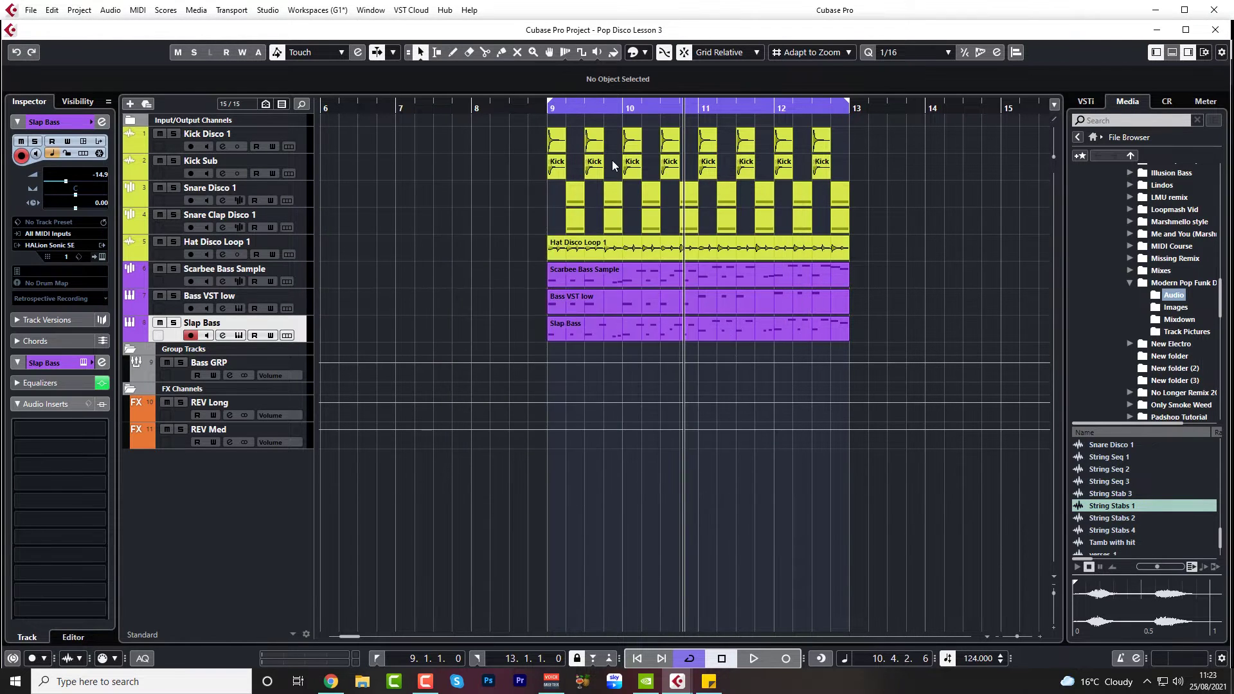
click(537, 110)
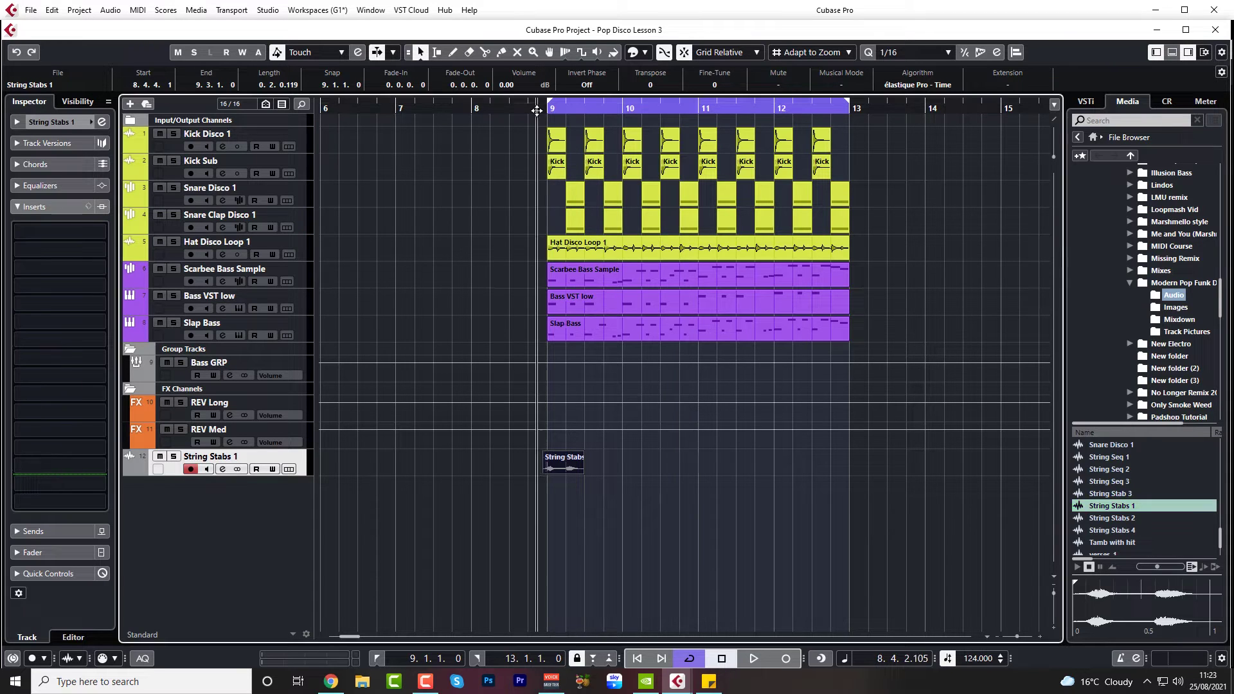
key(space)
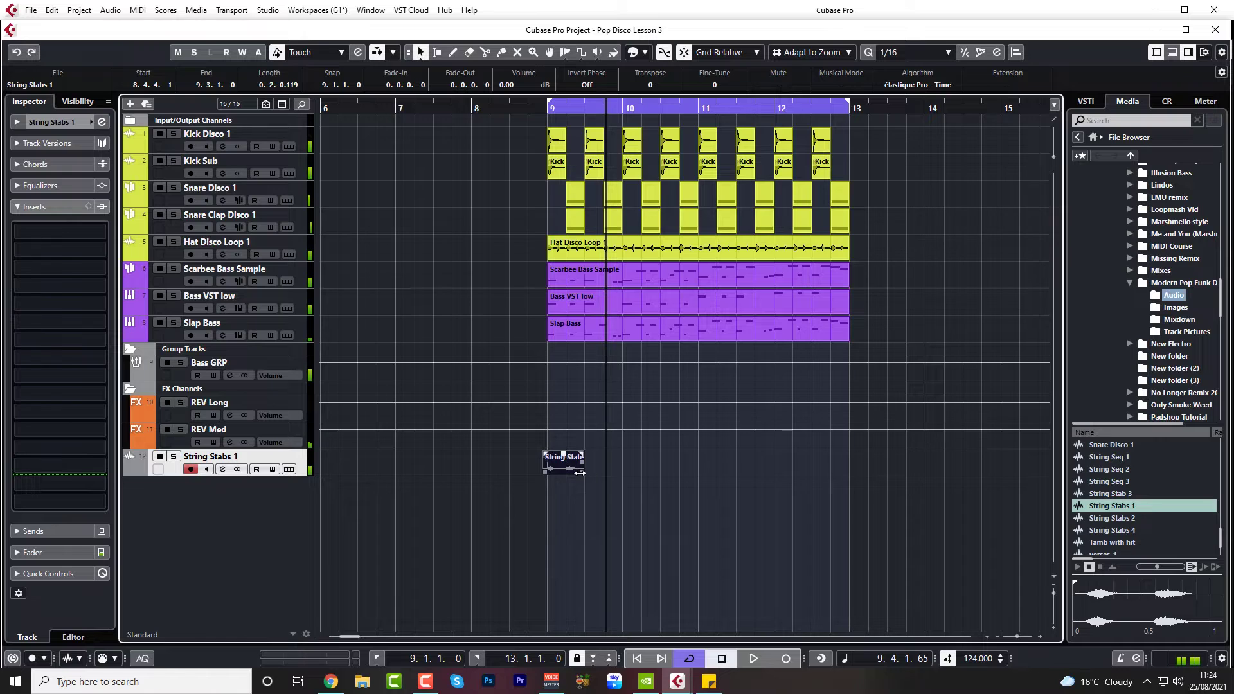
Shorten the String Stabs 1 clip to end at 9.2.1 with a short fade-out, and play it in context
drag(581, 476, 549, 464)
click(43, 120)
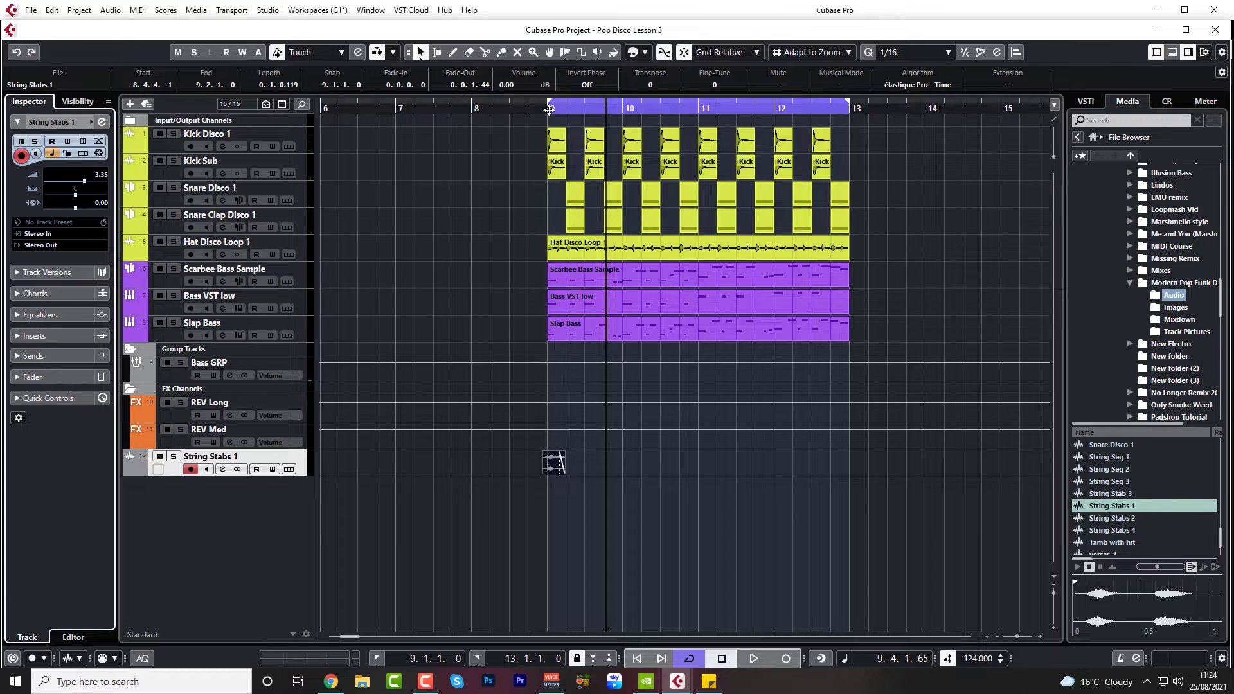
click(530, 108)
key(space)
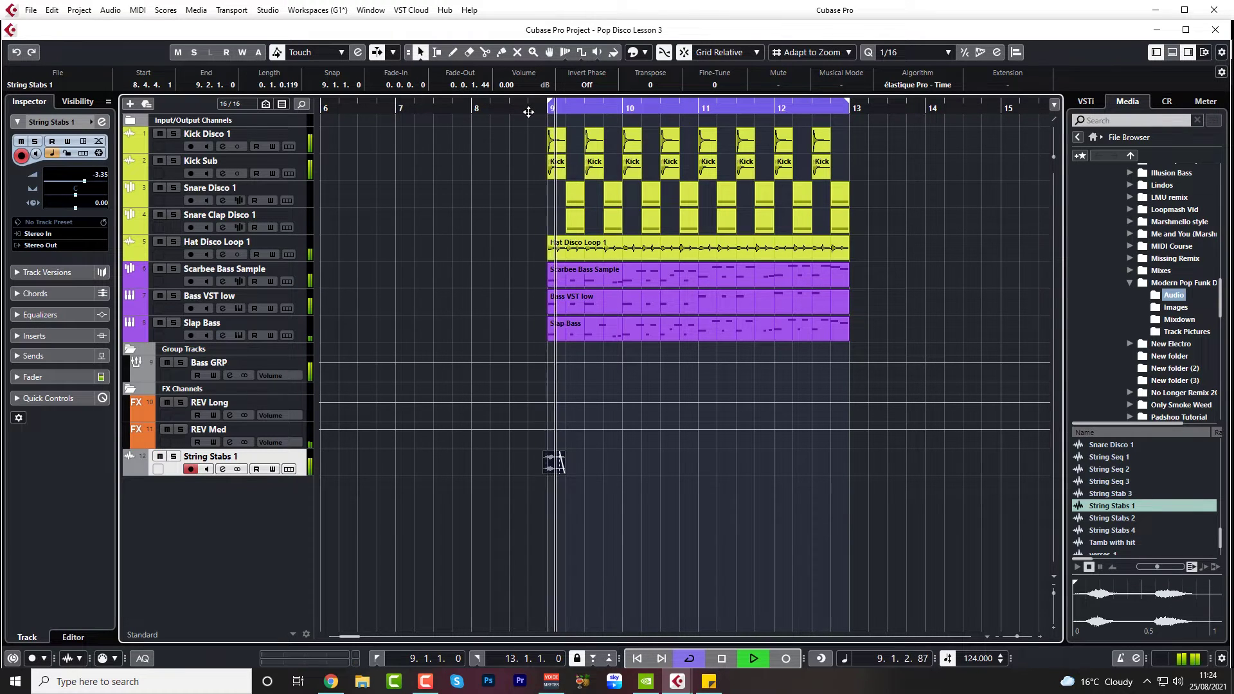
key(space)
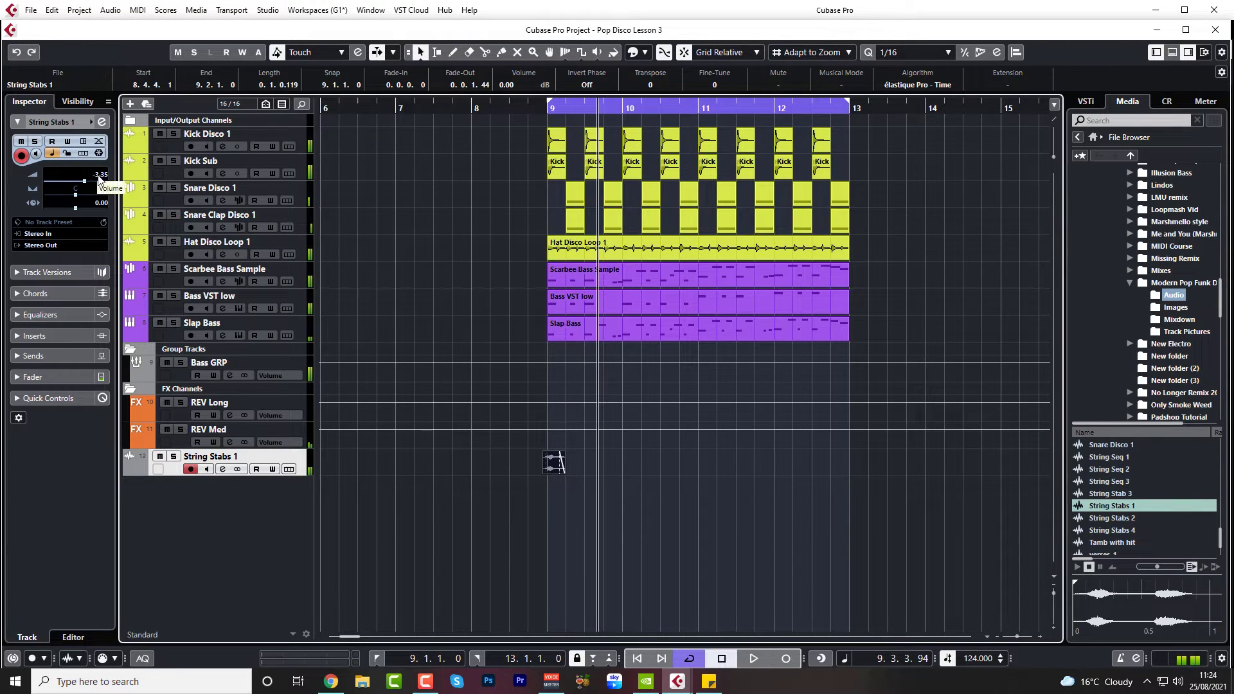
Lower the String Stabs 1 track's volume to -10.6 dB while checking it against the loop
drag(102, 175, 99, 195)
click(521, 103)
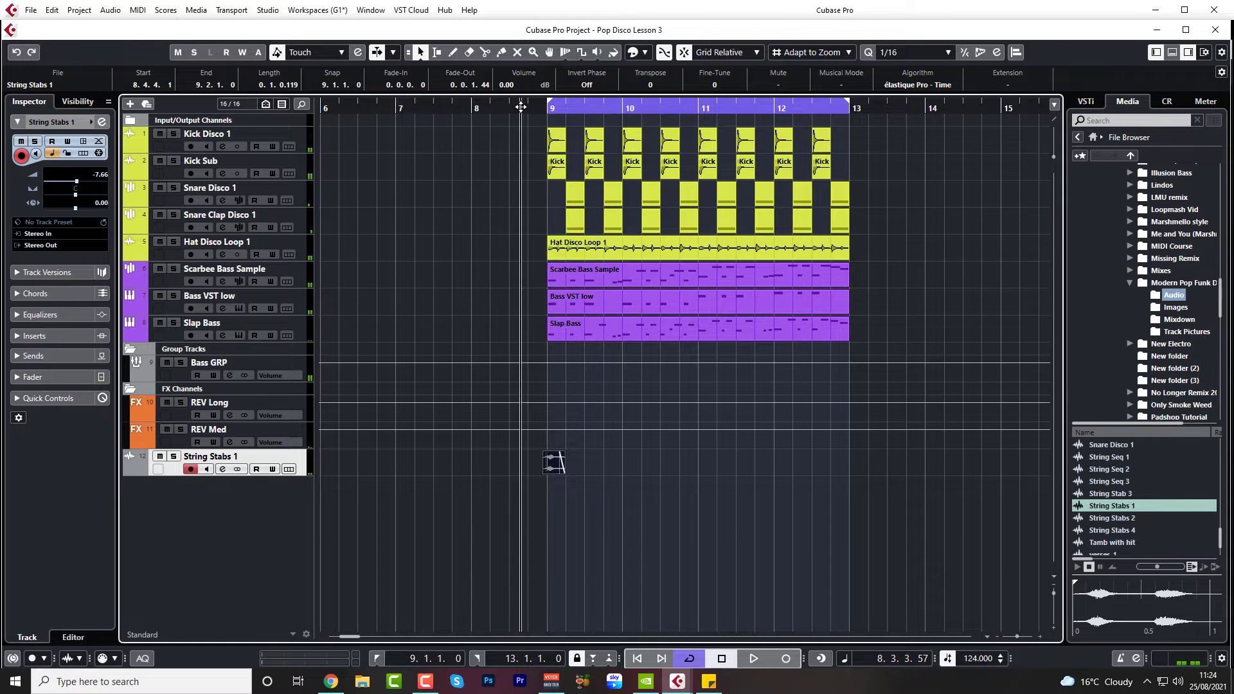
key(space)
drag(100, 178, 101, 194)
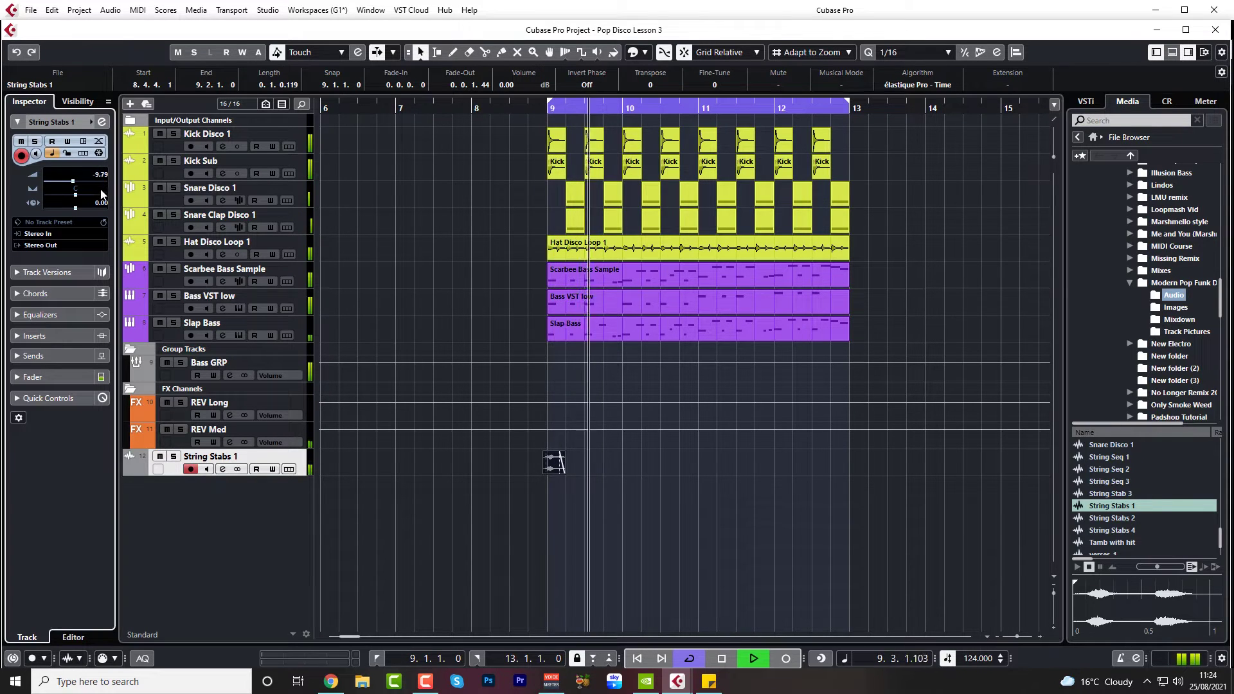
key(space)
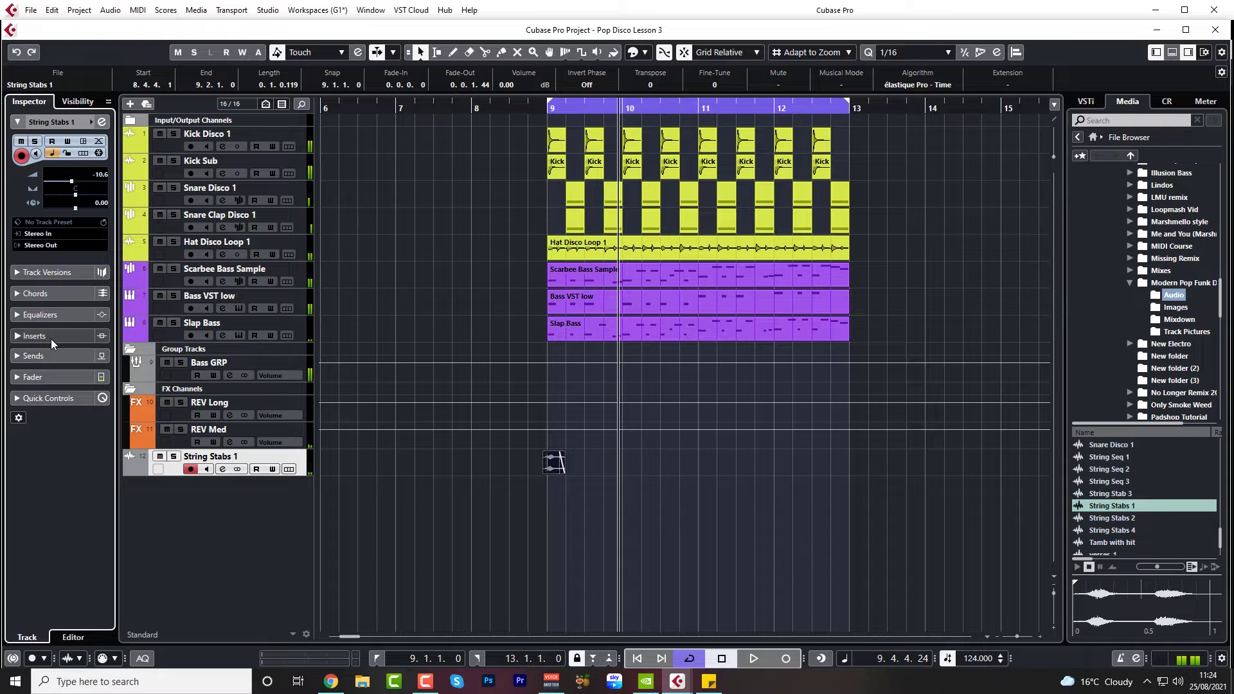
Add an active send to REV Long on the String Stabs 1 track at -7.06 dB
click(49, 355)
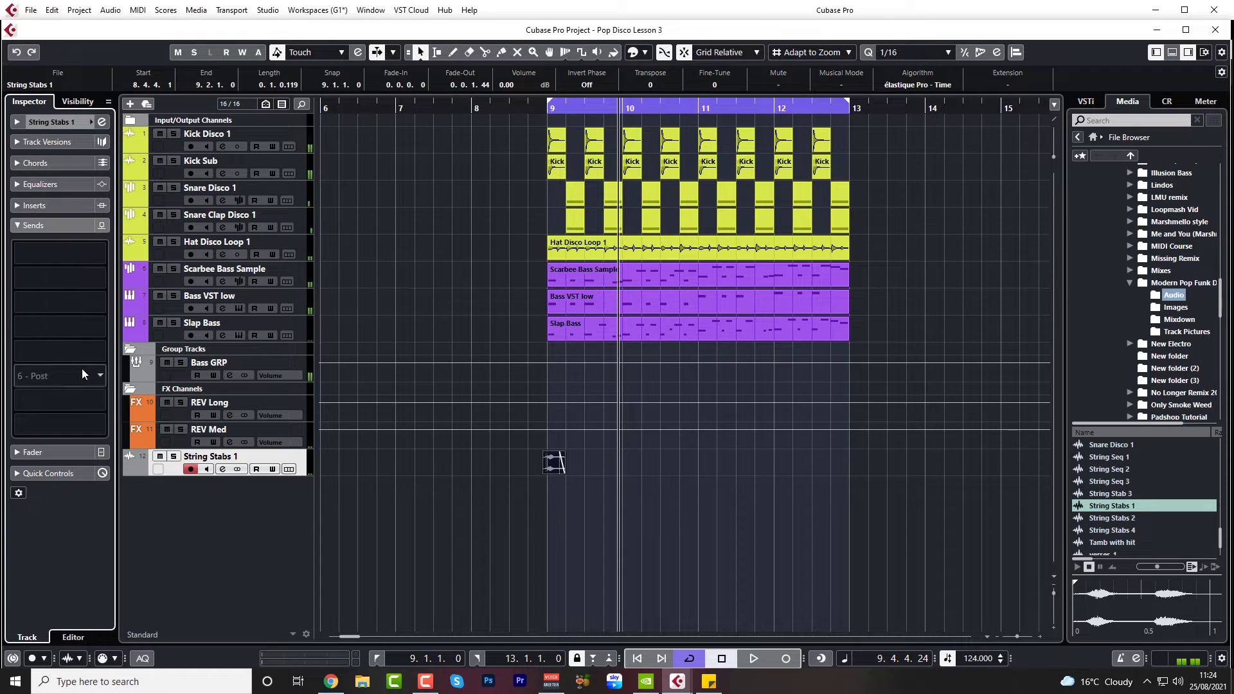
click(75, 257)
click(66, 303)
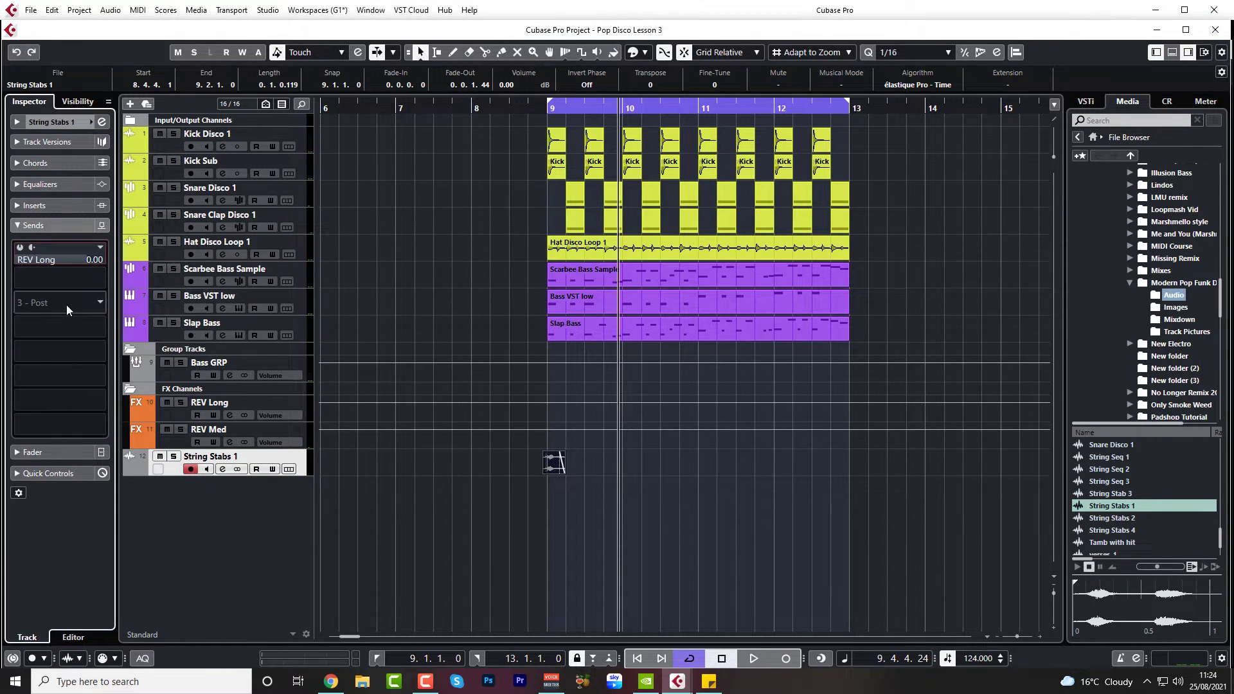
click(20, 247)
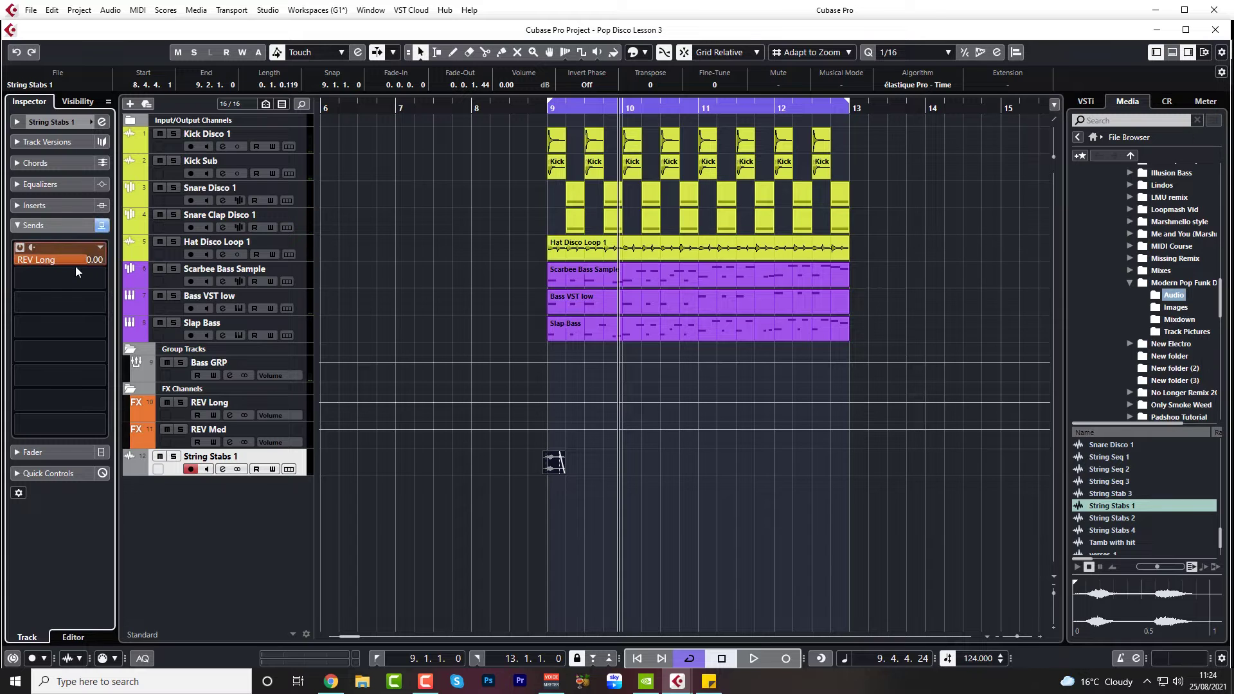
drag(41, 274, 39, 275)
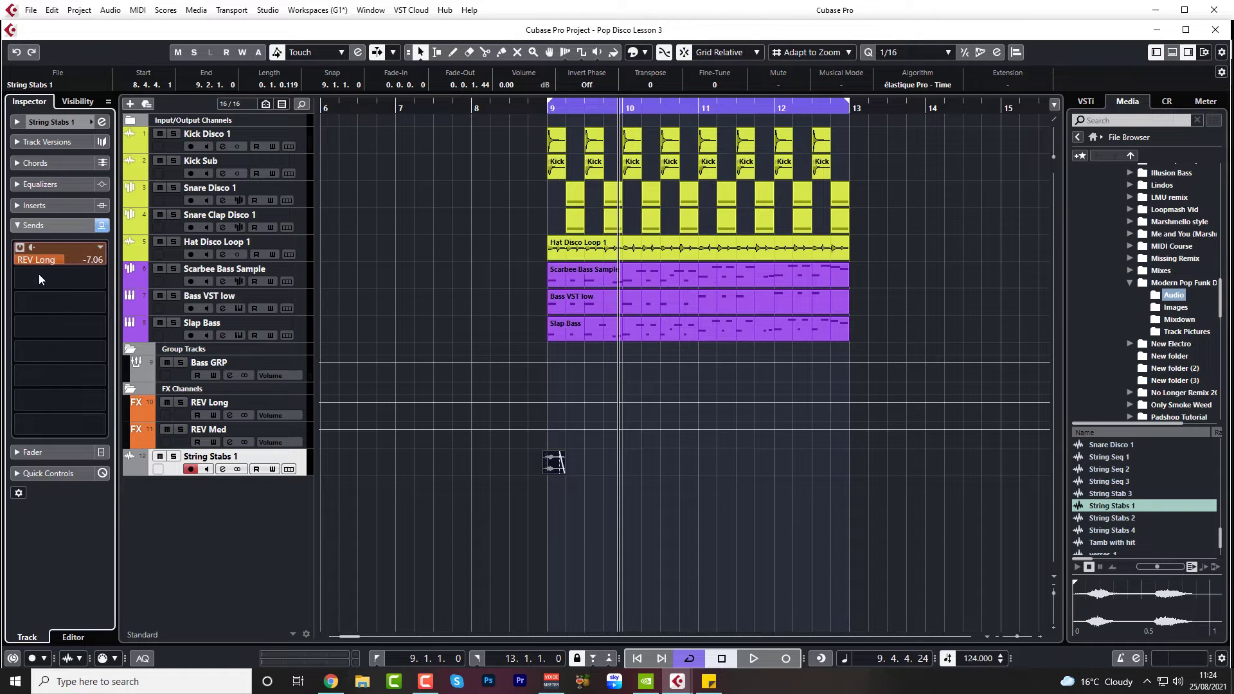
Play the loop and reduce the String Stabs 1 track's REV Long send to -13.6 dB
double_click(526, 110)
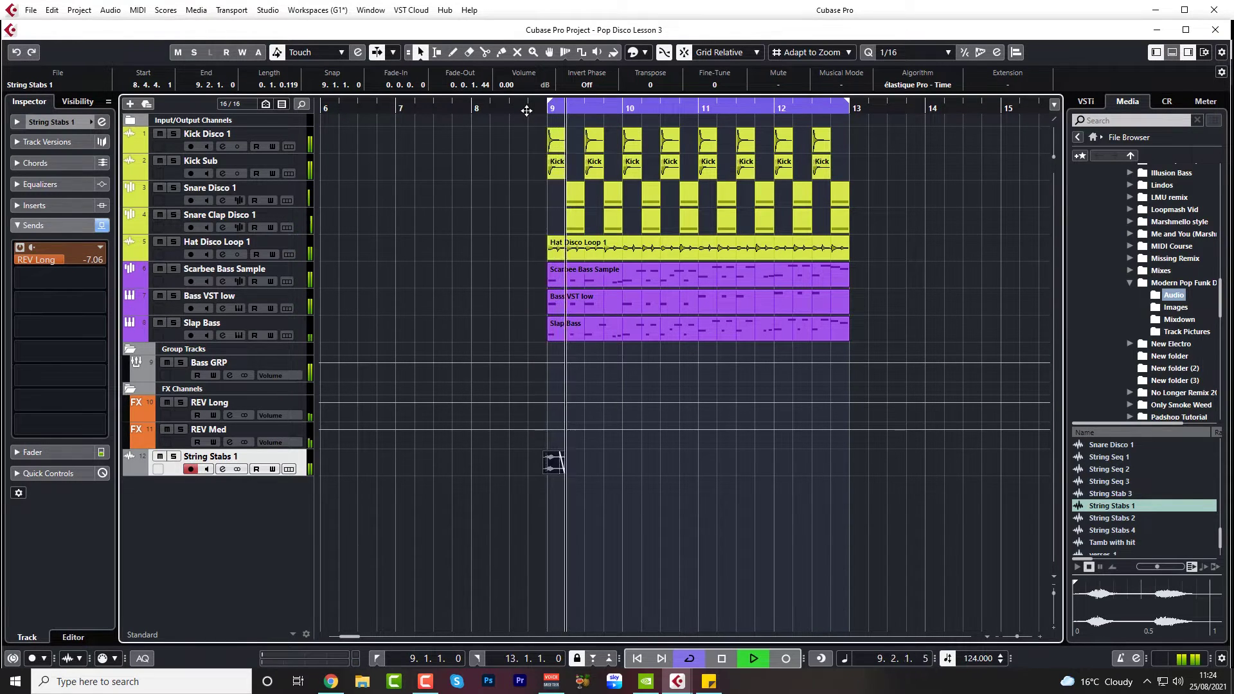
key(space)
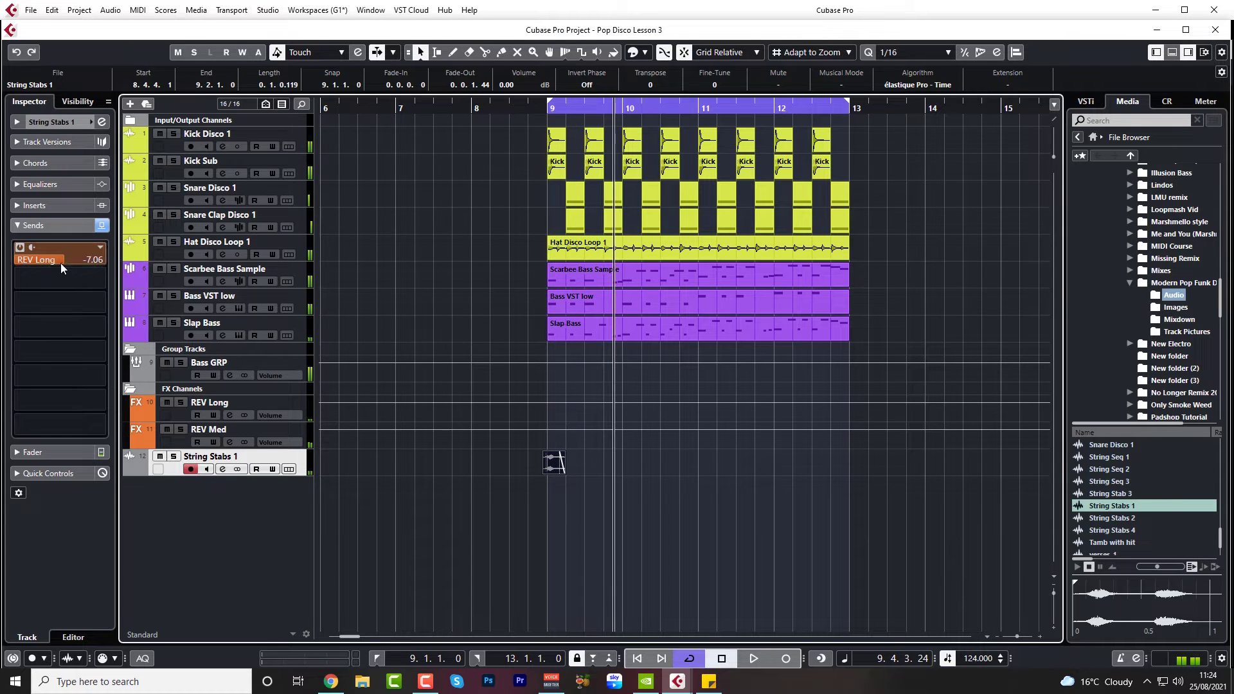
drag(60, 264, 31, 268)
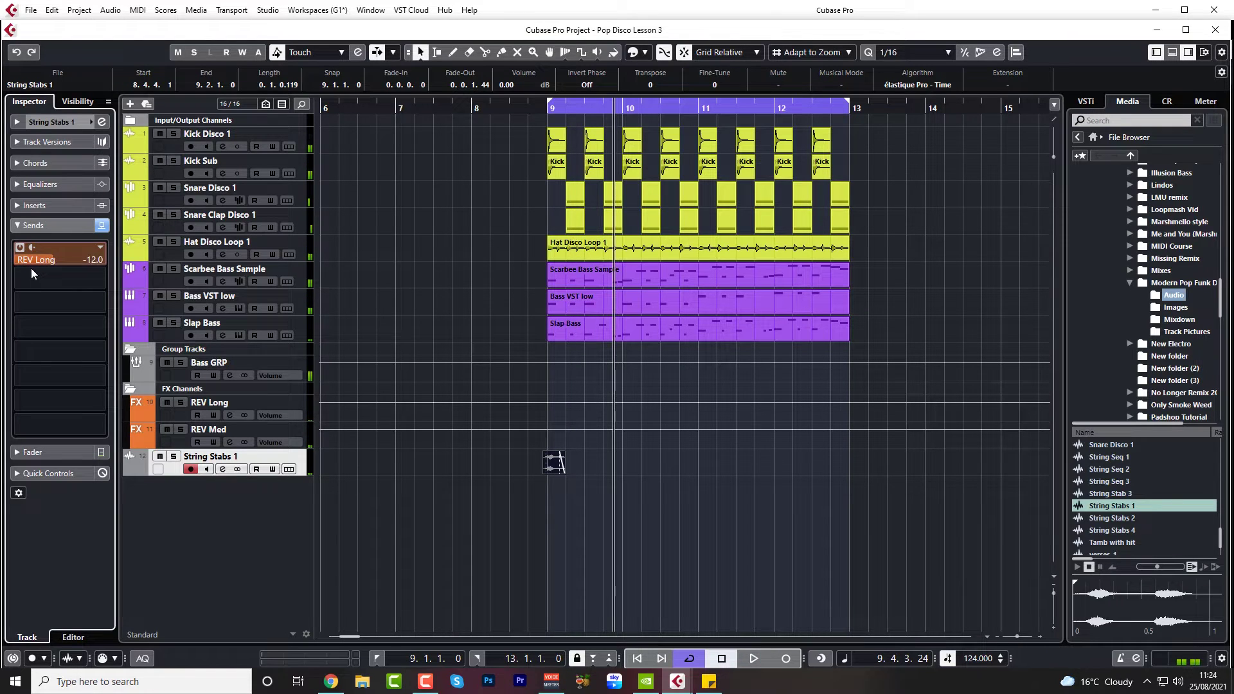
double_click(539, 111)
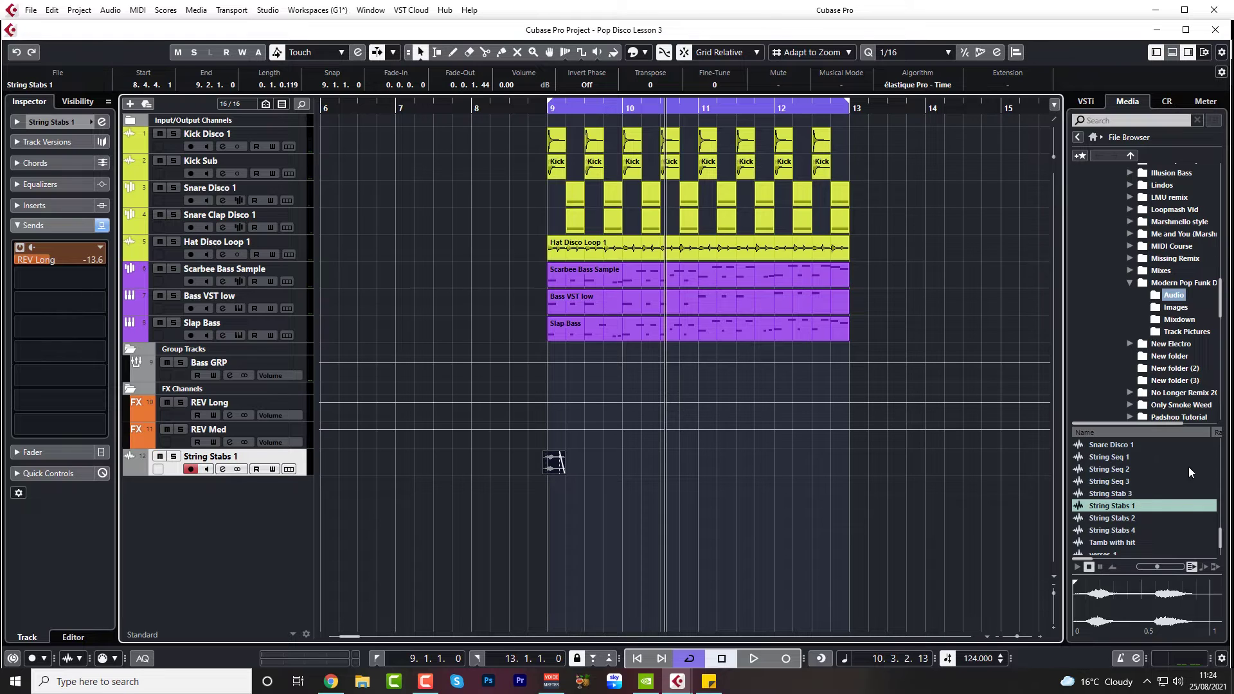
Place the String Seq 3 sample on a new audio track at bar 11, below String Stabs 1
click(1120, 481)
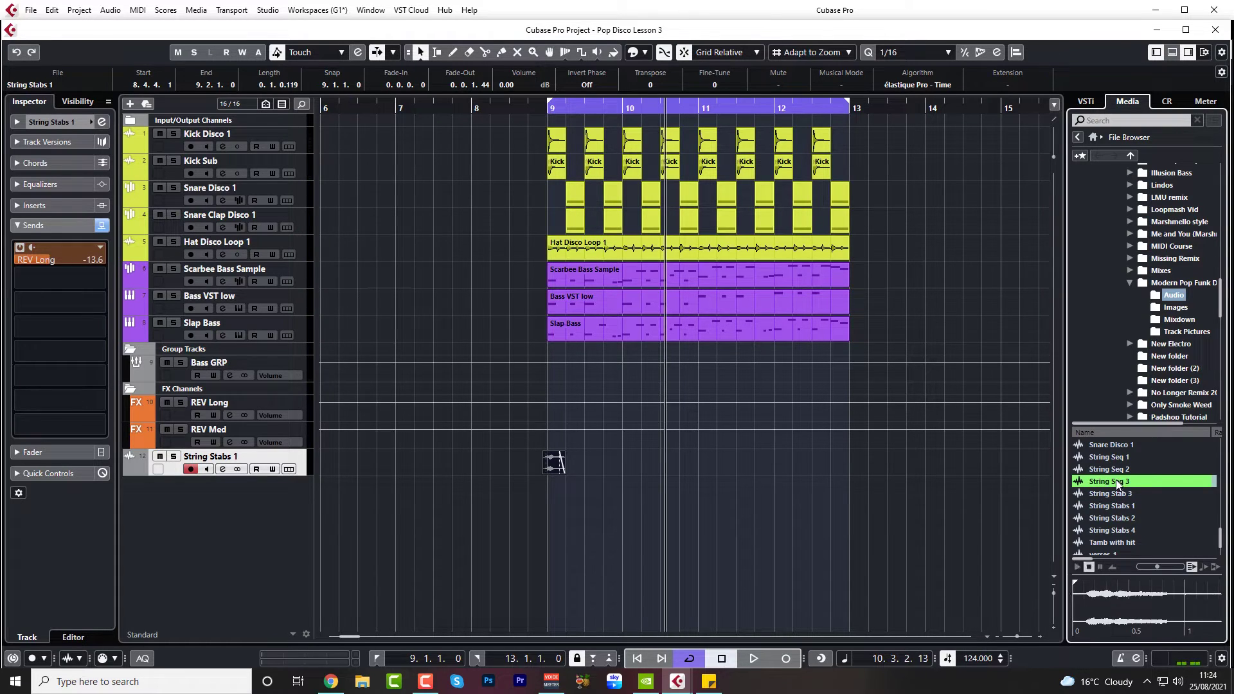
drag(1014, 490, 691, 491)
click(707, 448)
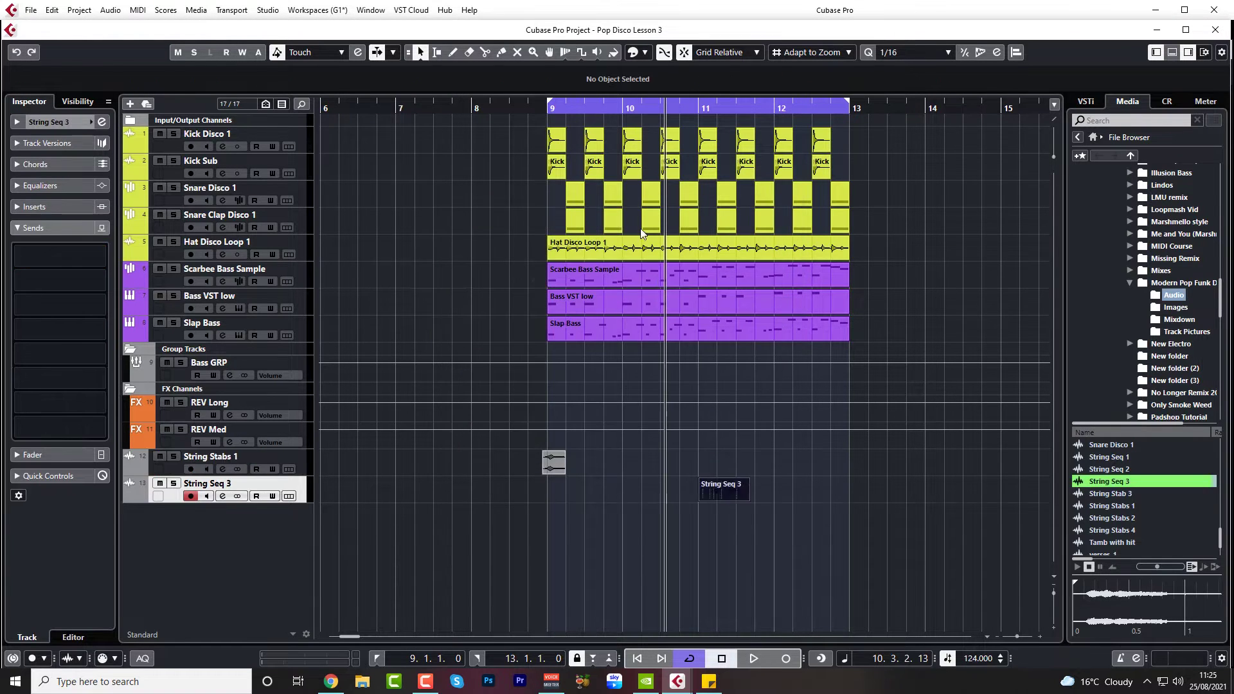
Play the loop from just before bar 9 and move the String Seq 3 clip to start at 10.4.1
click(538, 115)
key(space)
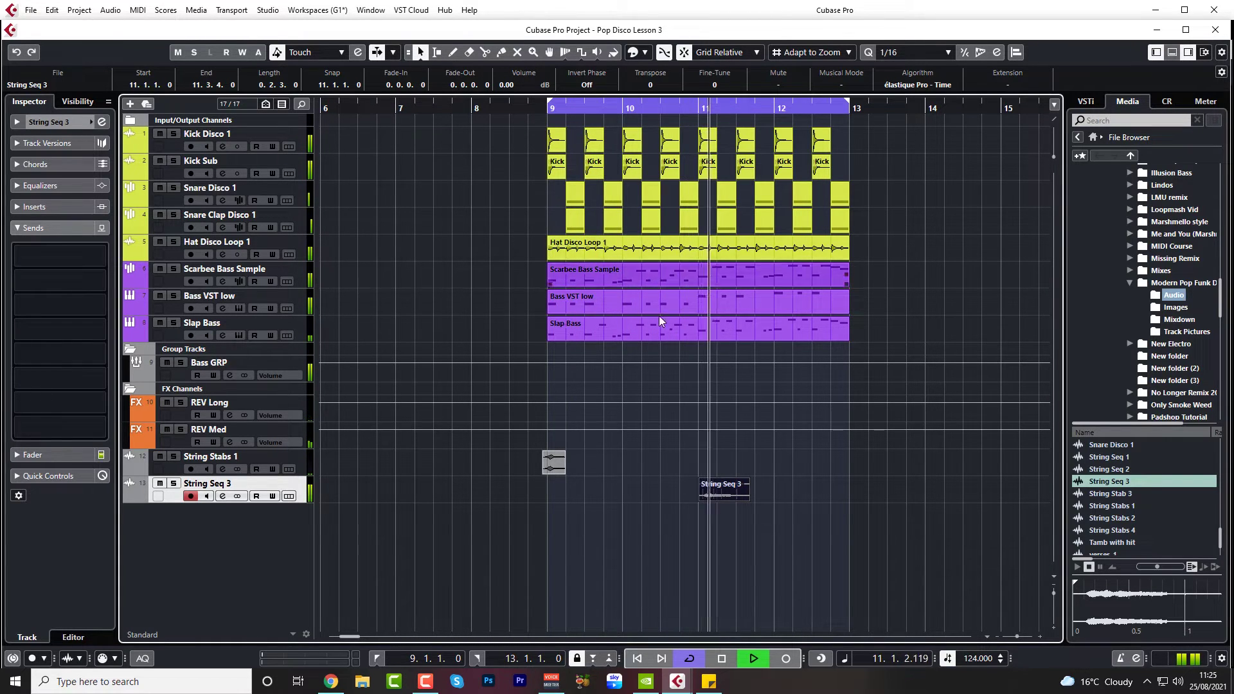
key(space)
drag(720, 495, 703, 495)
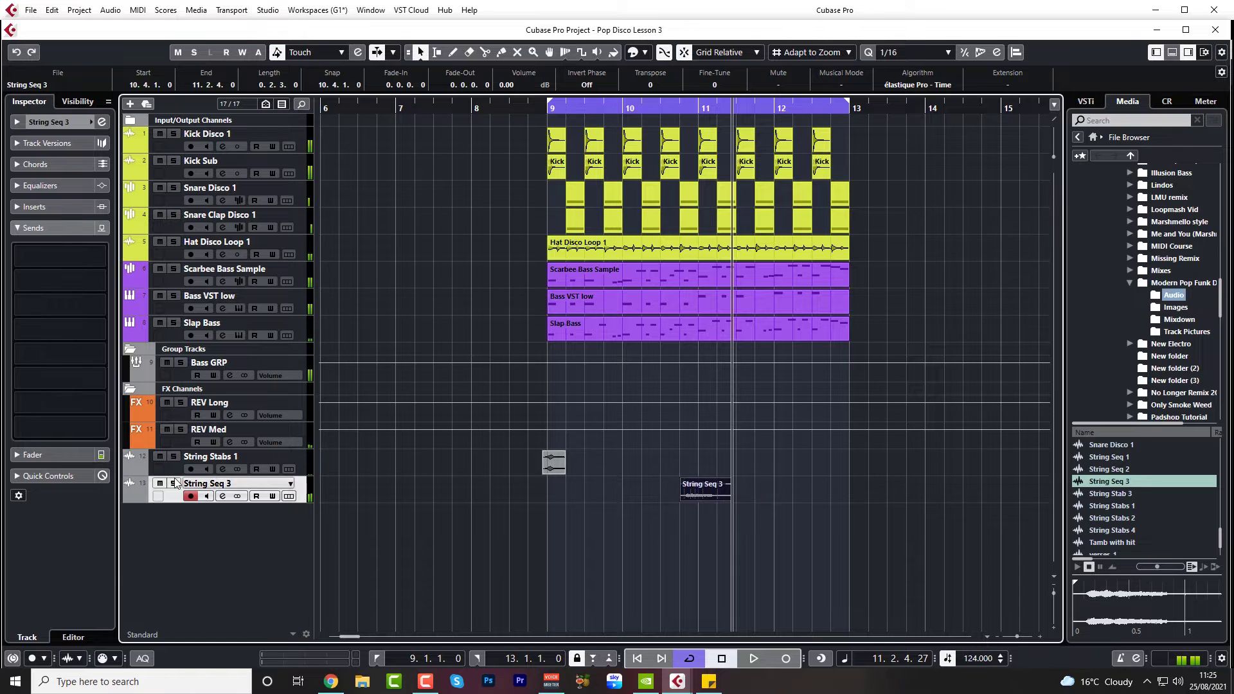
Add a REV Long send at -13.2 dB on the String Seq 3 track and play the loop
click(71, 124)
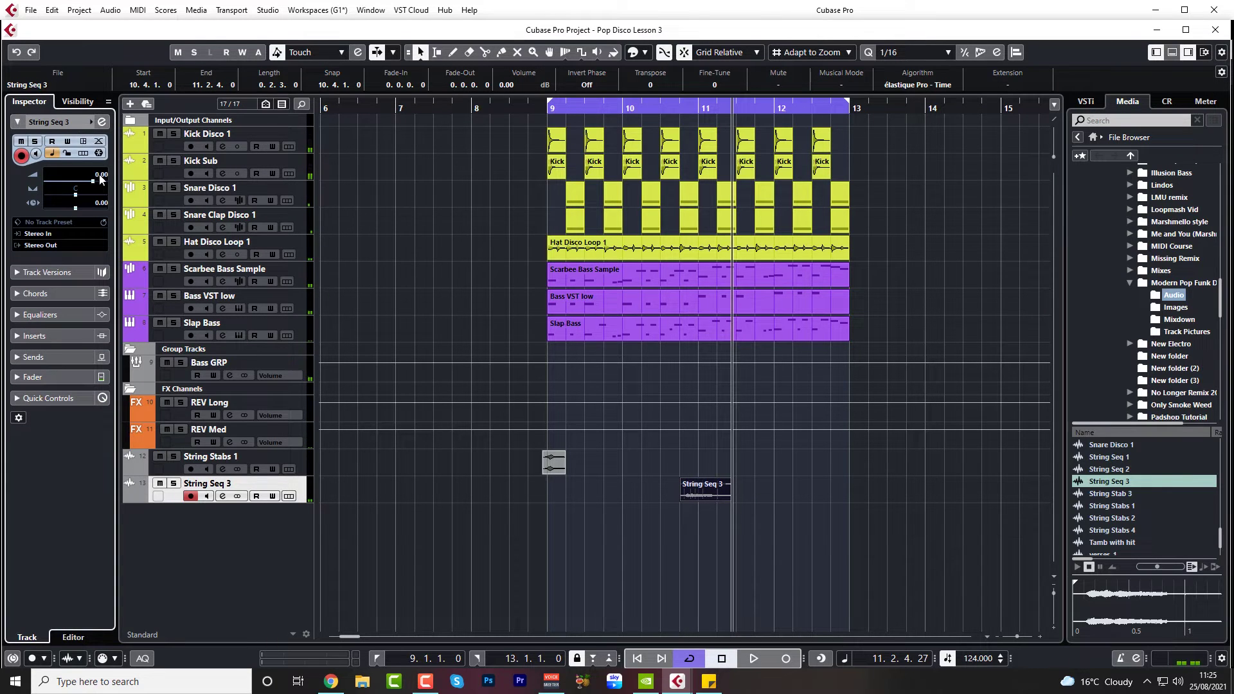
click(54, 356)
click(54, 256)
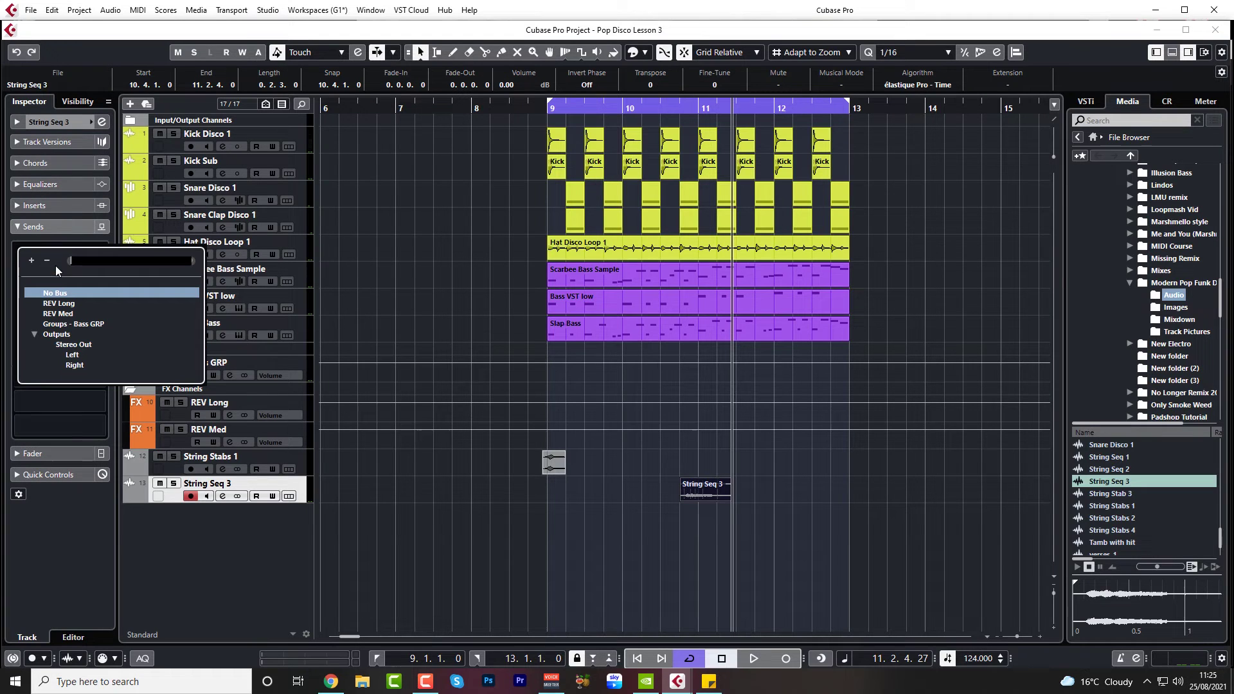
click(57, 303)
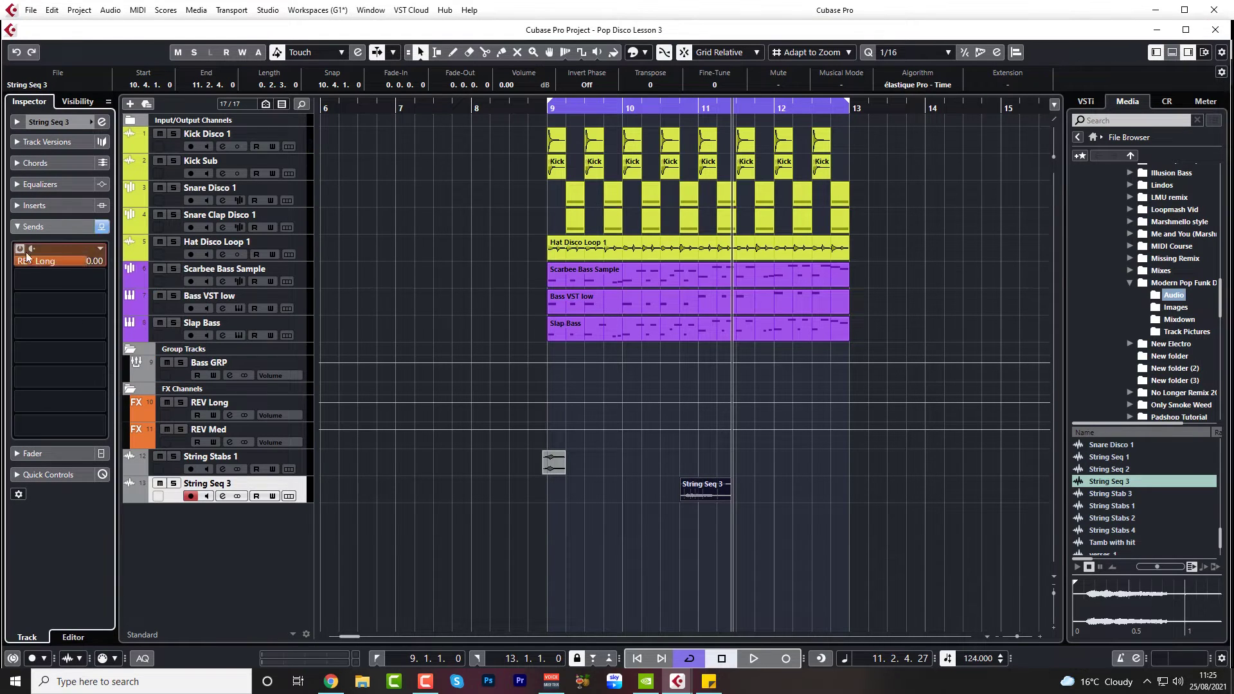
drag(72, 261, 13, 283)
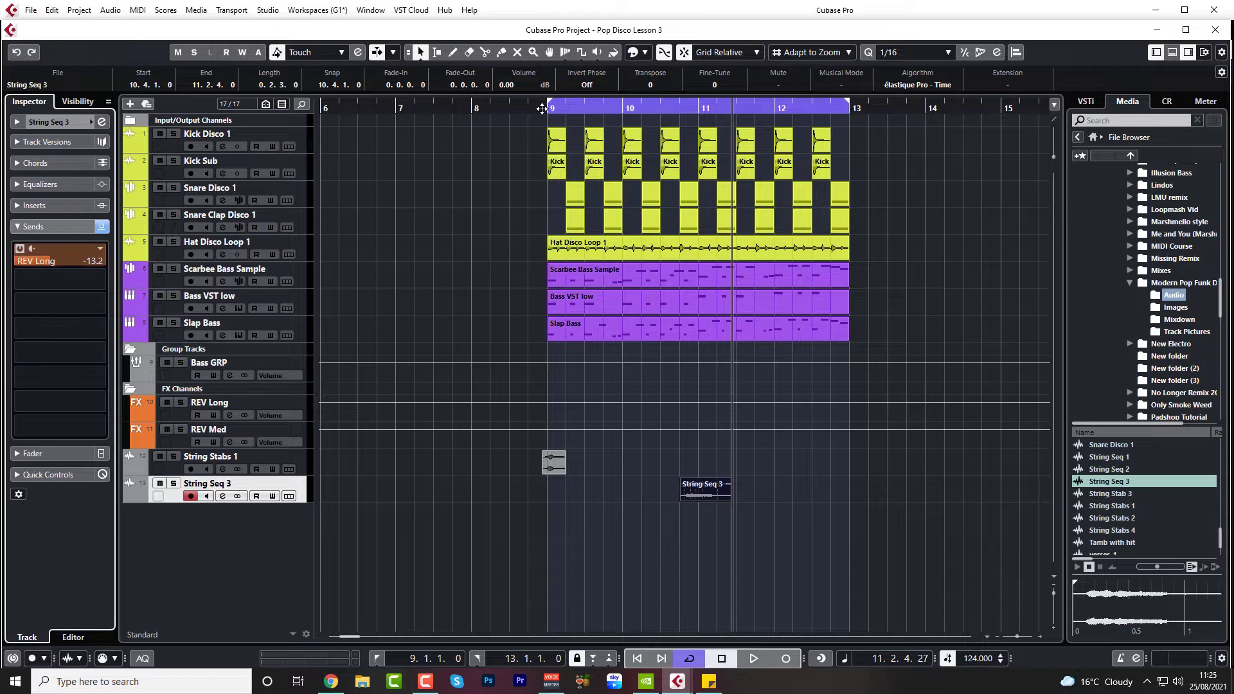
key(space)
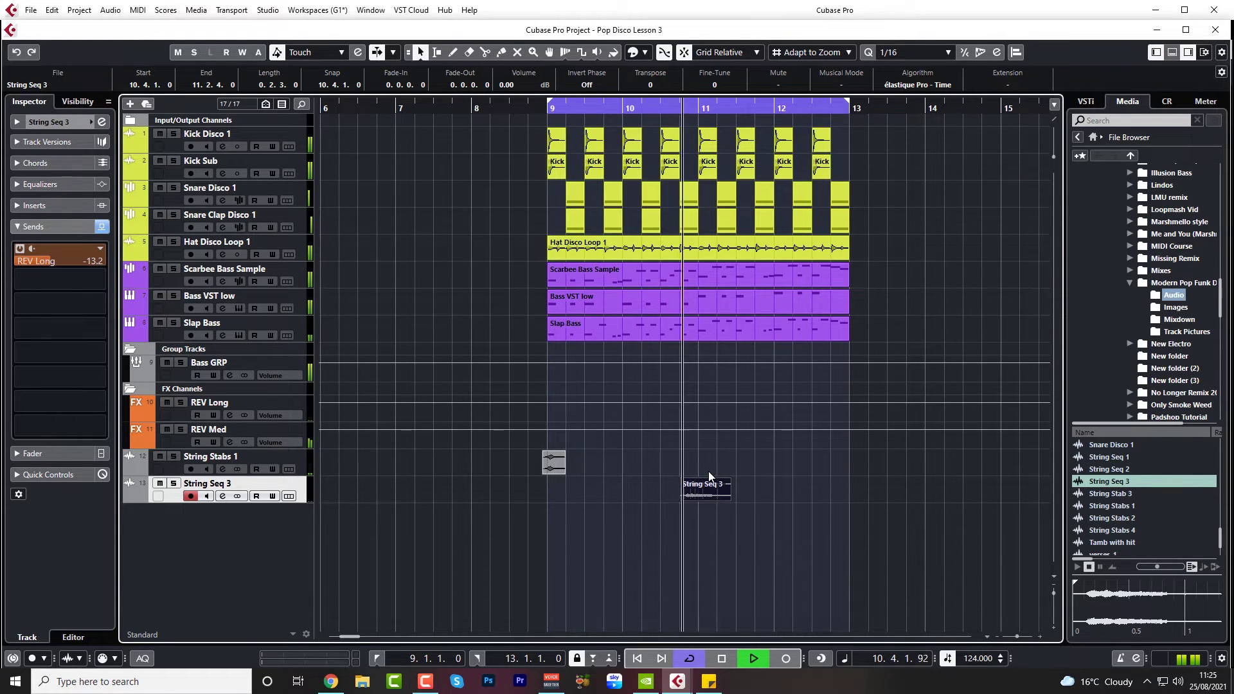
Move the String Seq 3 clip slightly later so it starts at 10.4.1.93 and play the loop from bar 10
key(space)
drag(694, 111, 685, 137)
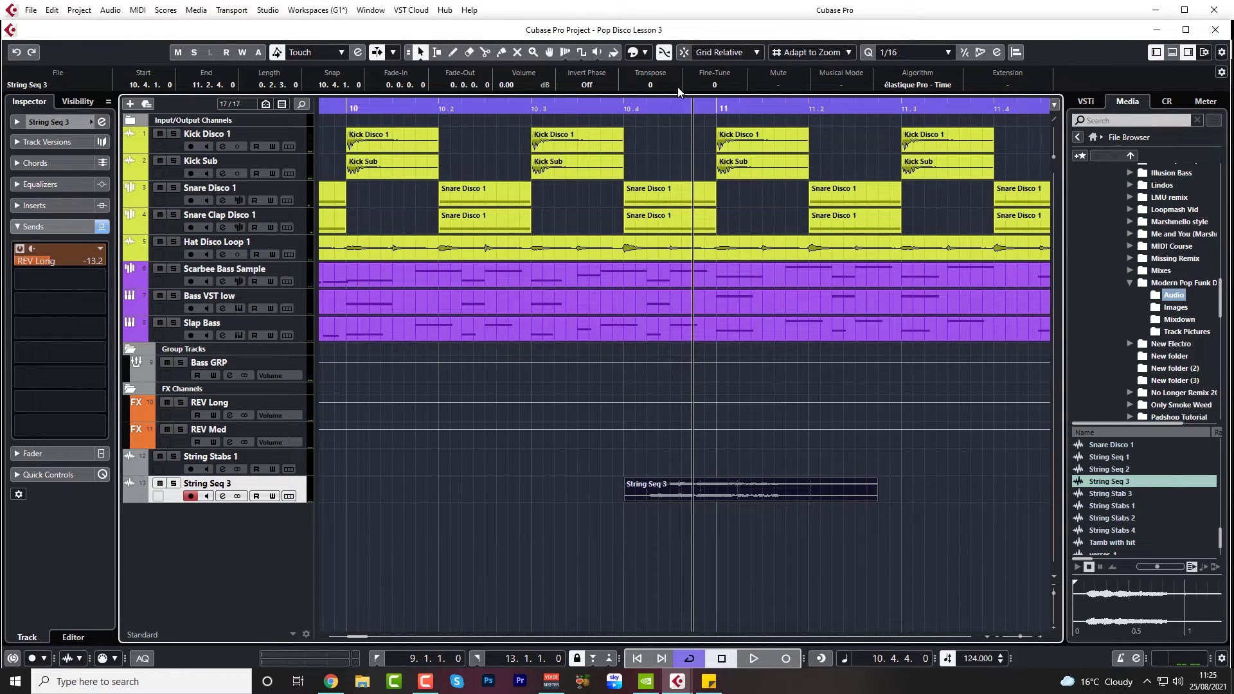
drag(720, 494, 738, 497)
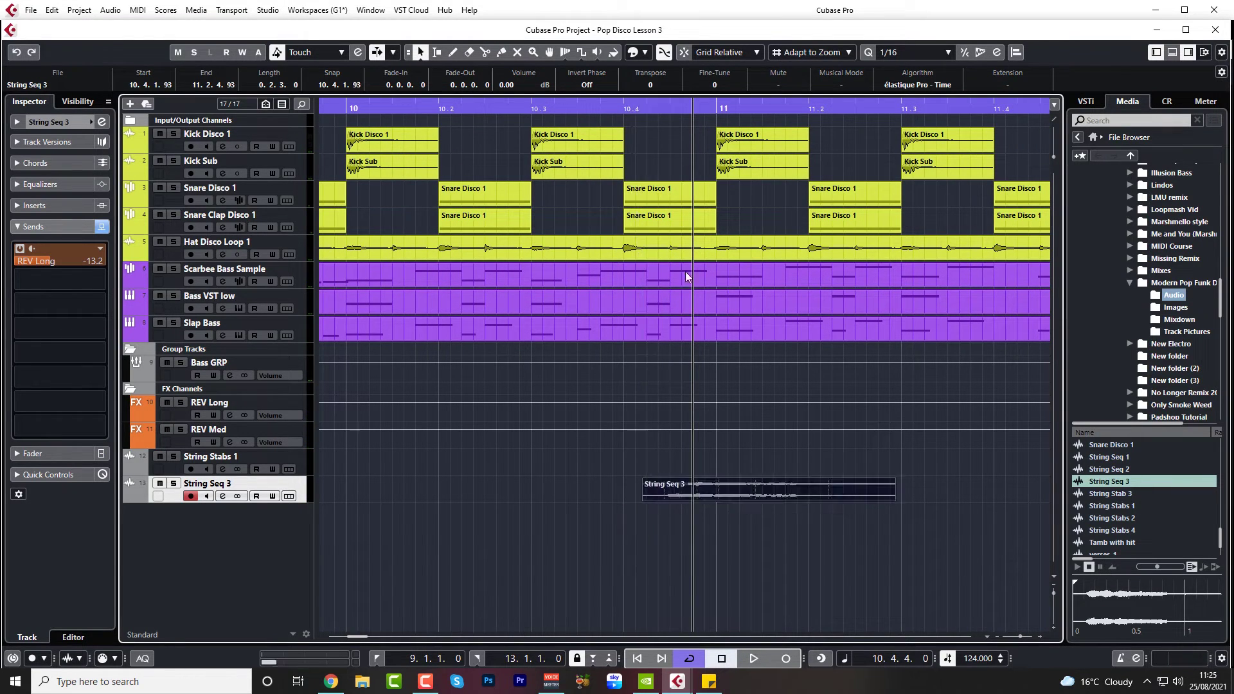
click(438, 110)
key(space)
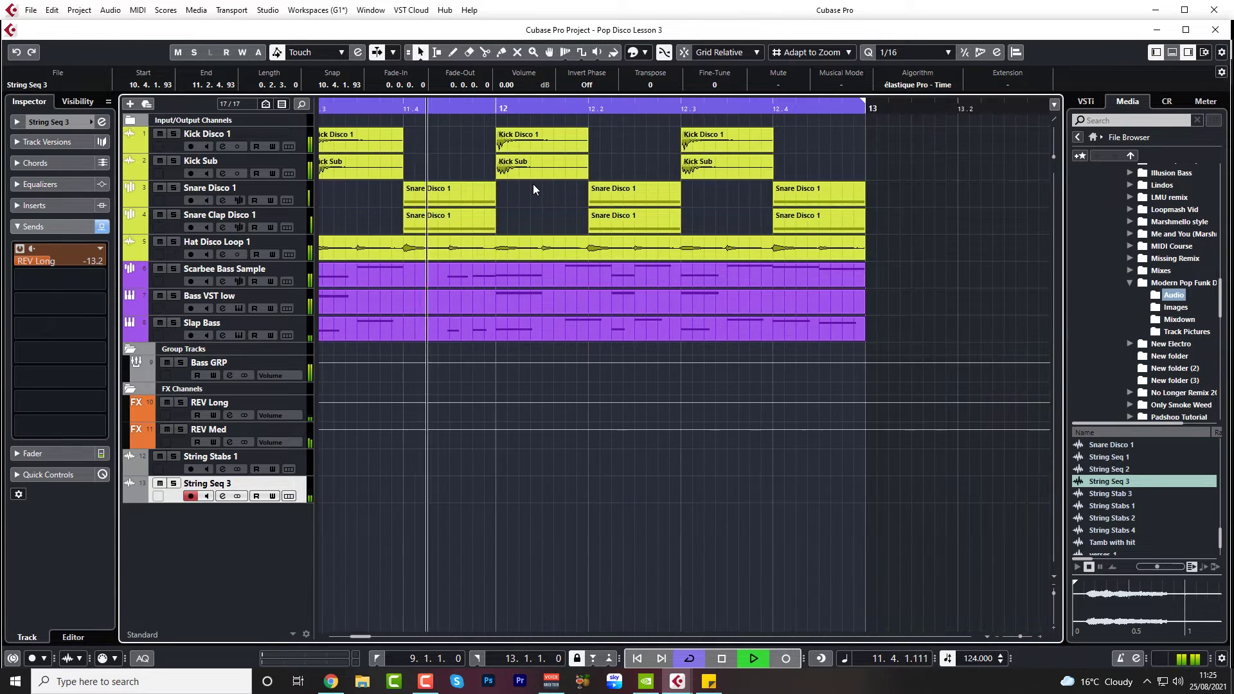
key(g)
key(g)
key(g)
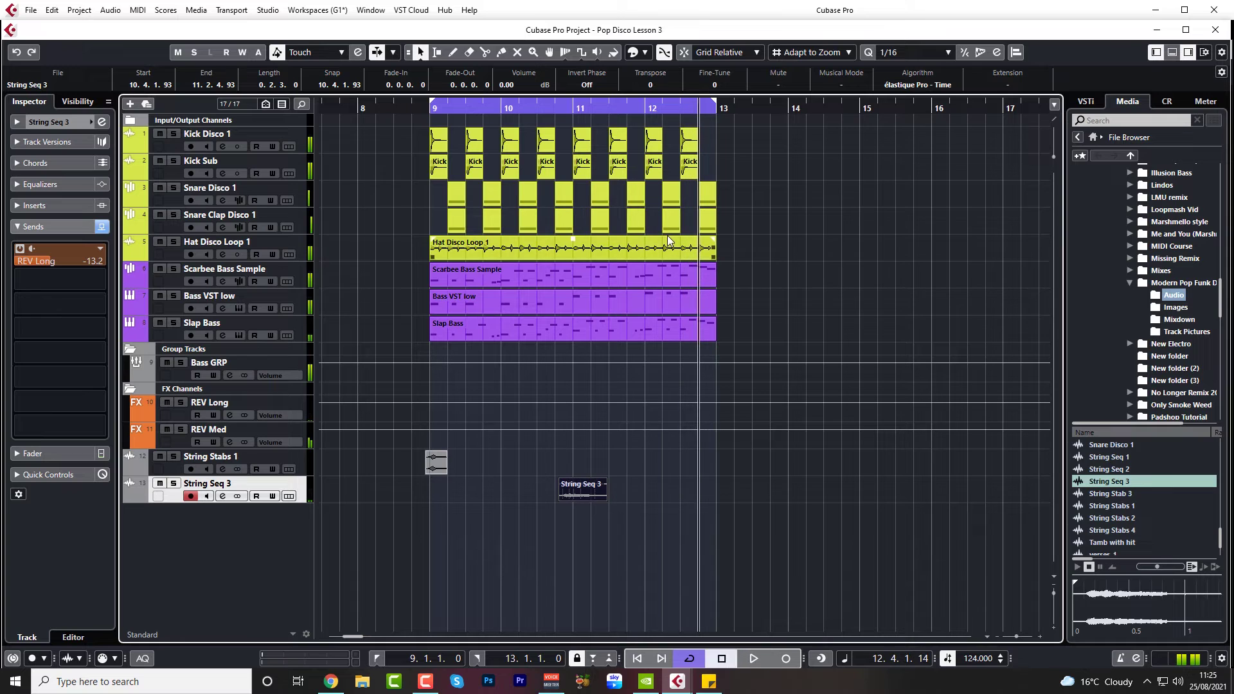
Play the loop from just before bar 9 and lower the String Seq 3 track's volume to -9.05
click(416, 109)
key(space)
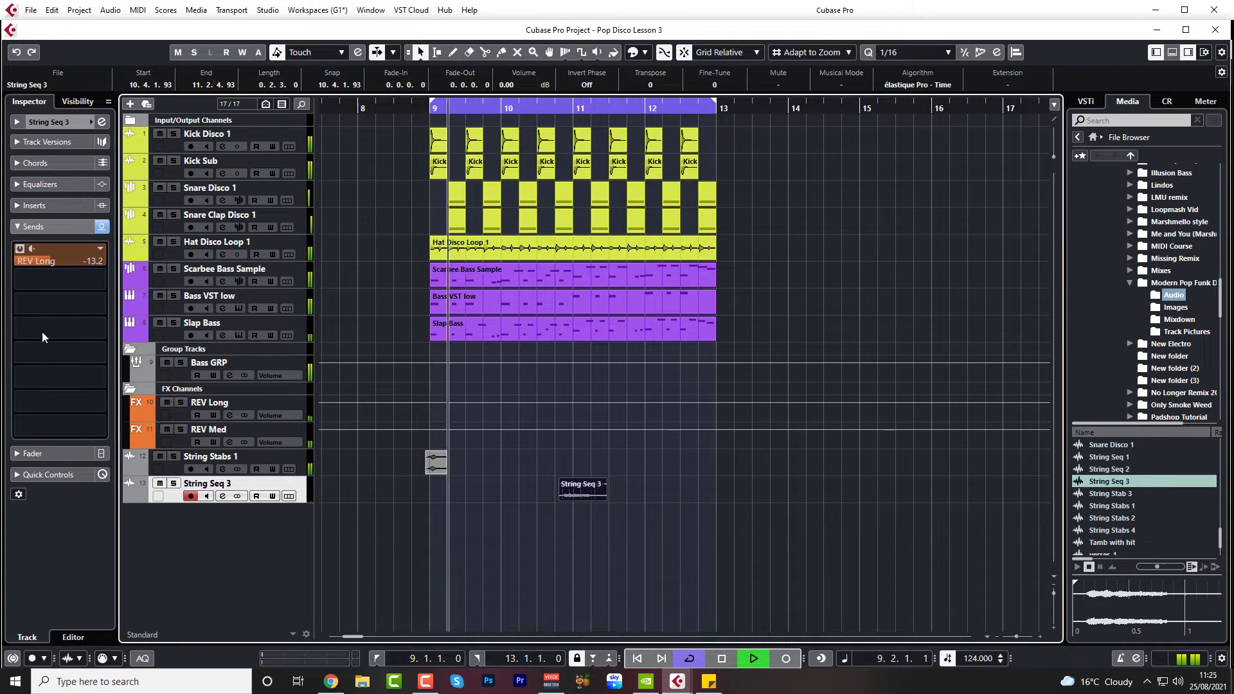
click(60, 120)
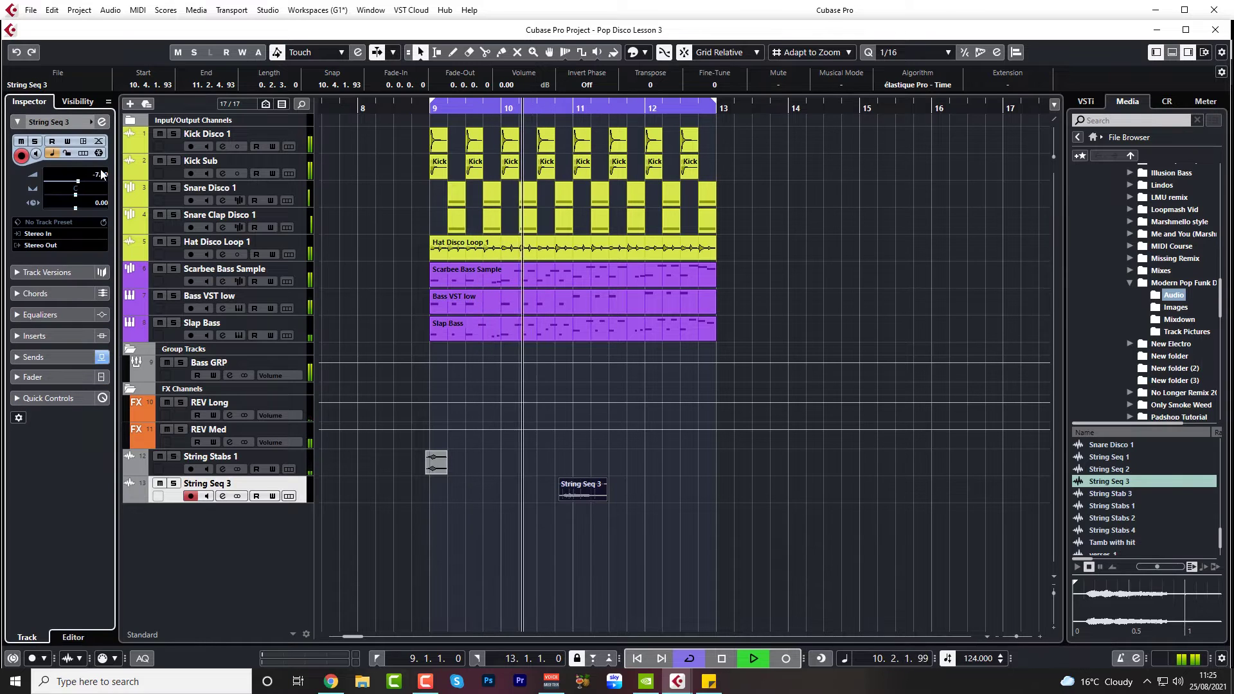
scroll(100, 174, down, 4)
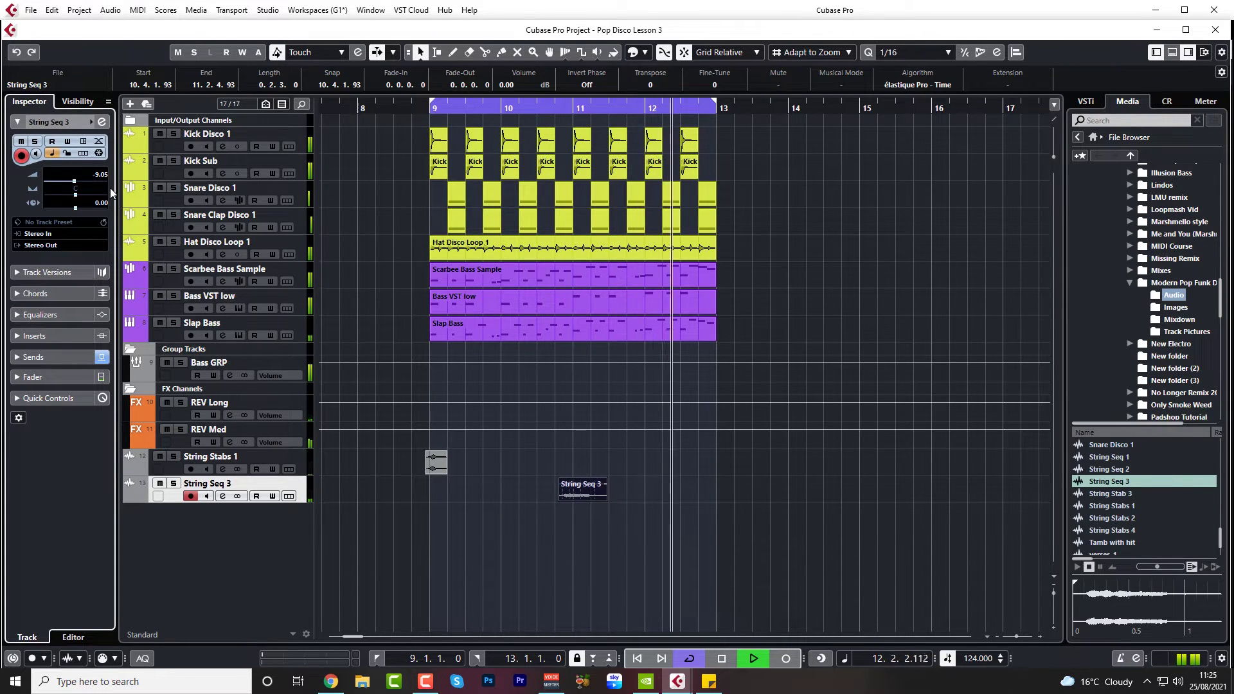
Open the Slap Bass part in the Key Editor, audition its high B2 notes in bar 12, and lower the last five high notes' velocity to 60
click(656, 325)
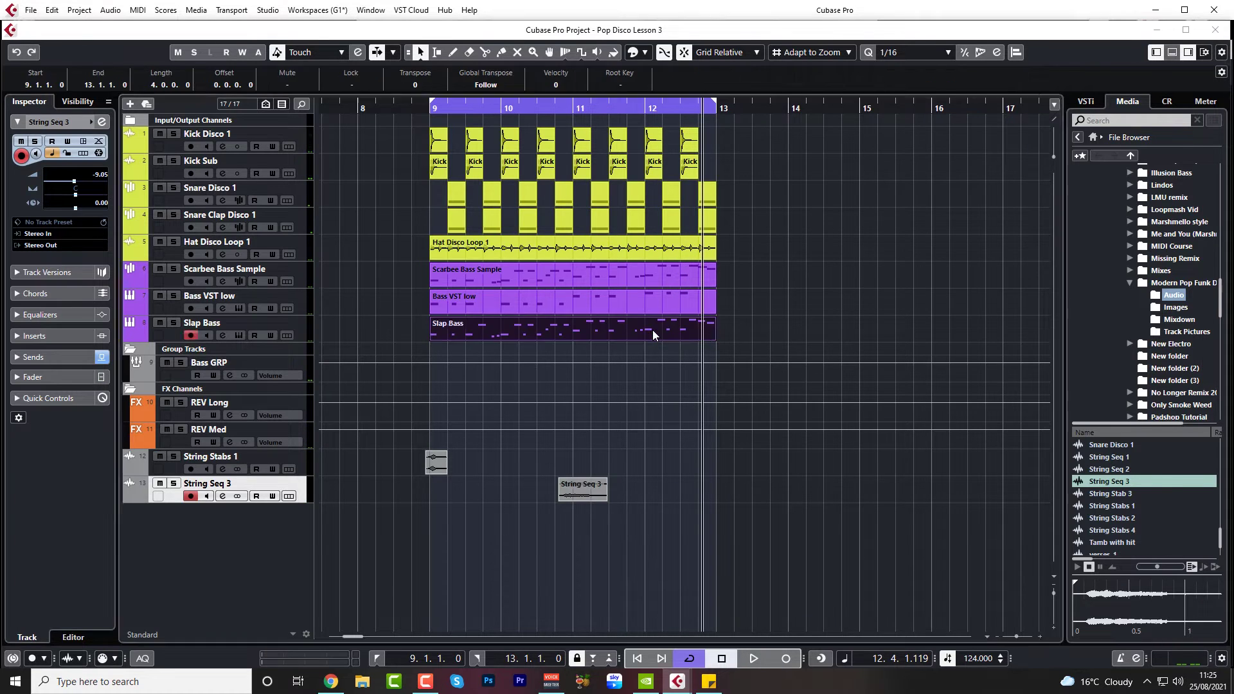
double_click(653, 330)
key(g)
key(g)
key(g)
key(g)
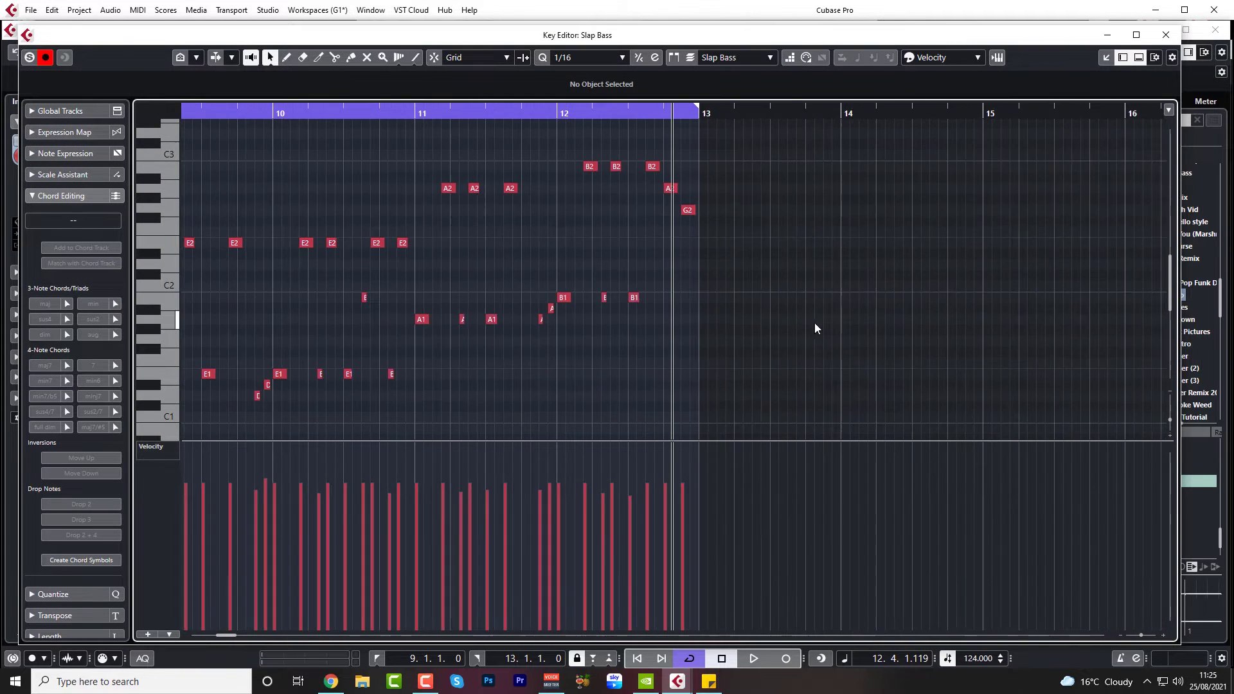
scroll(668, 312, up, 3)
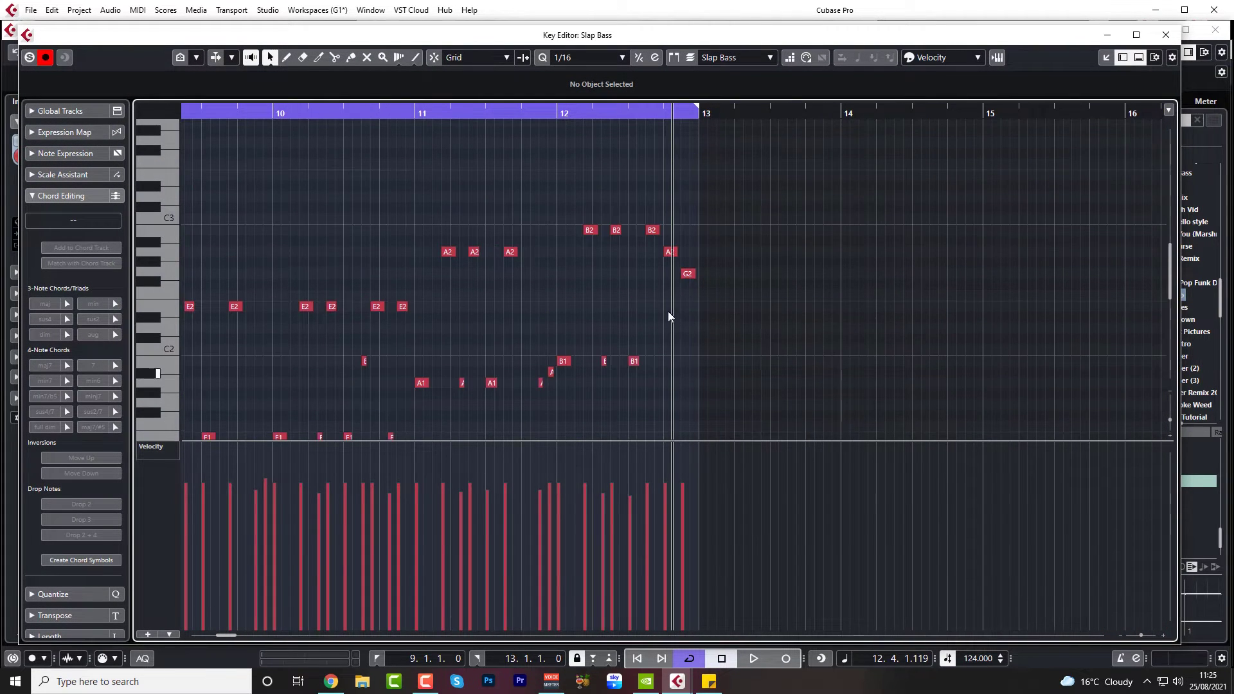
click(591, 231)
click(616, 230)
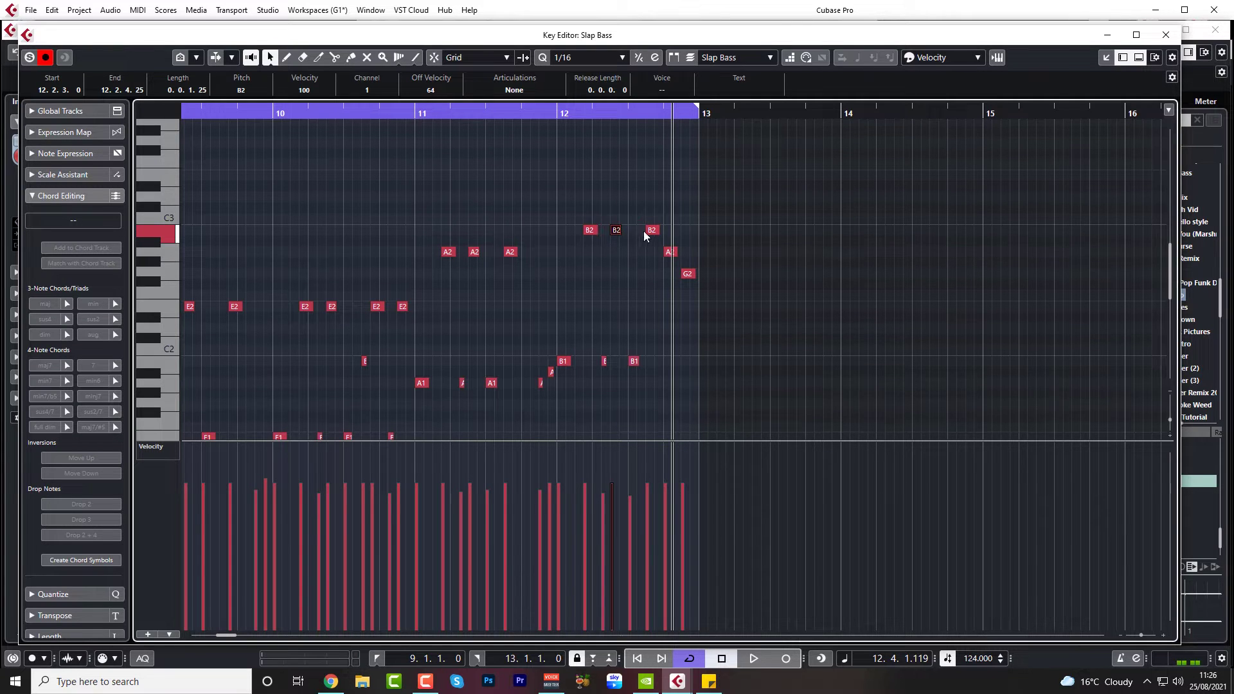
click(653, 232)
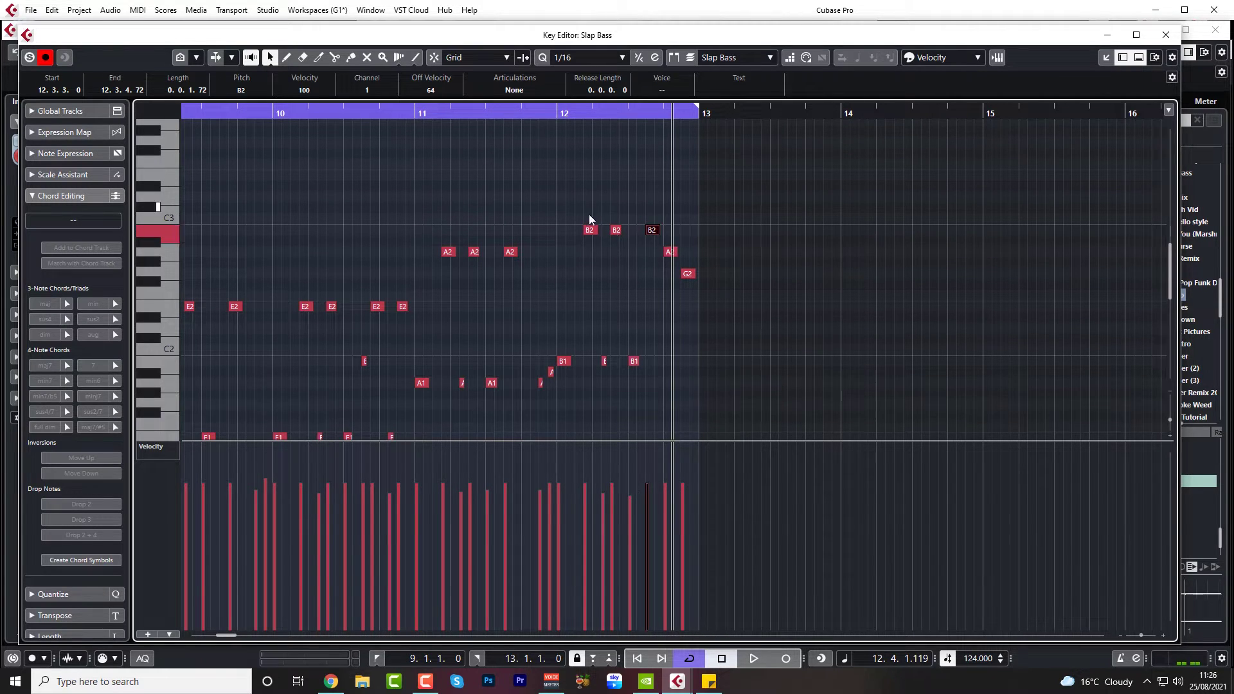
drag(589, 214, 734, 303)
drag(633, 451, 633, 483)
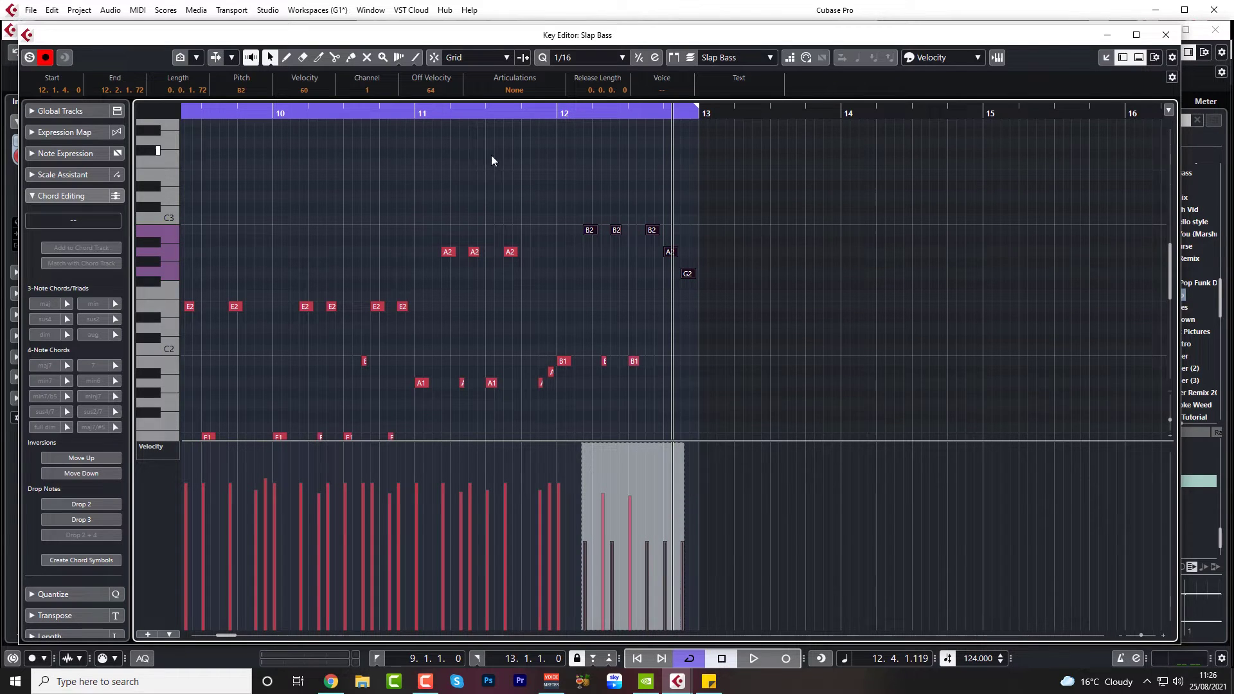
Play back the slap bass from mid-bar 10, raise the selected high notes' velocity to 76, and close the Key Editor
click(345, 113)
key(space)
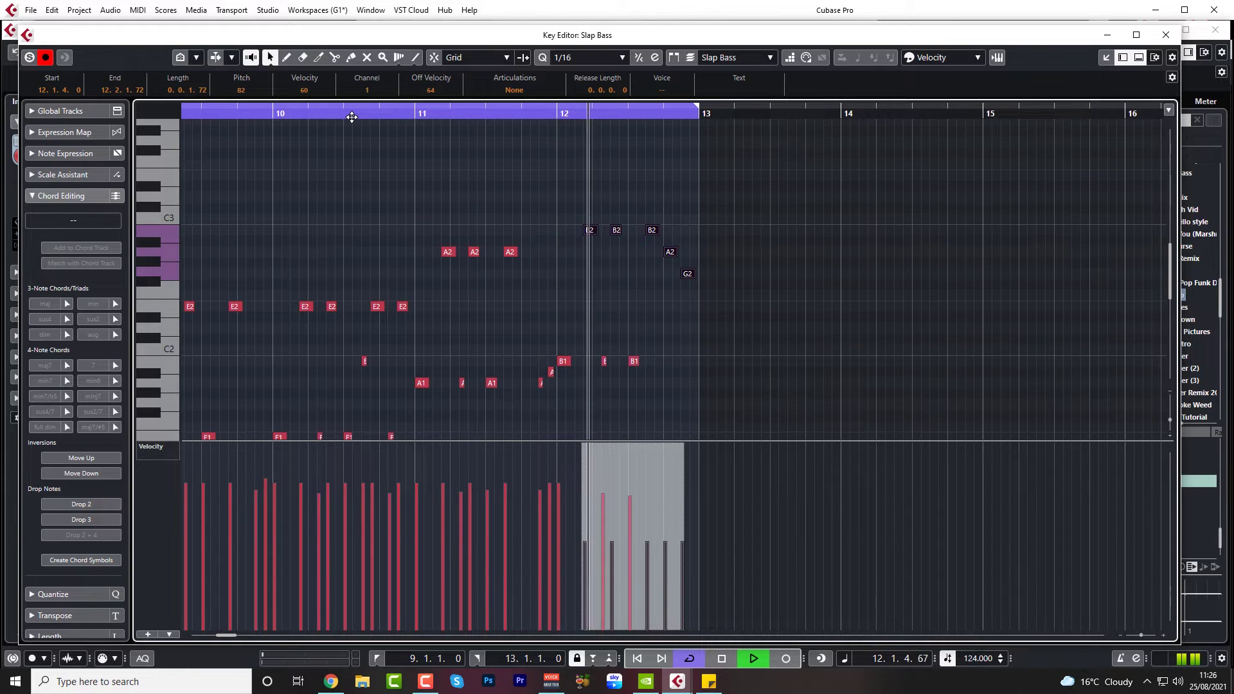
key(space)
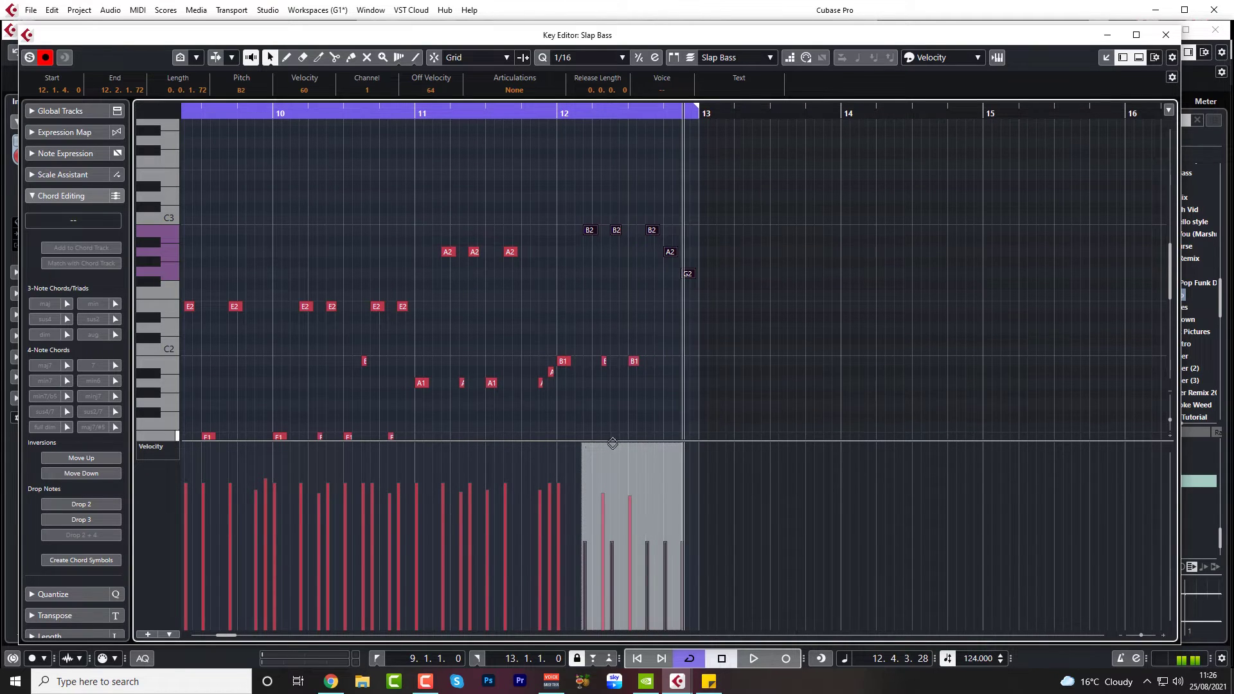
drag(632, 444, 633, 431)
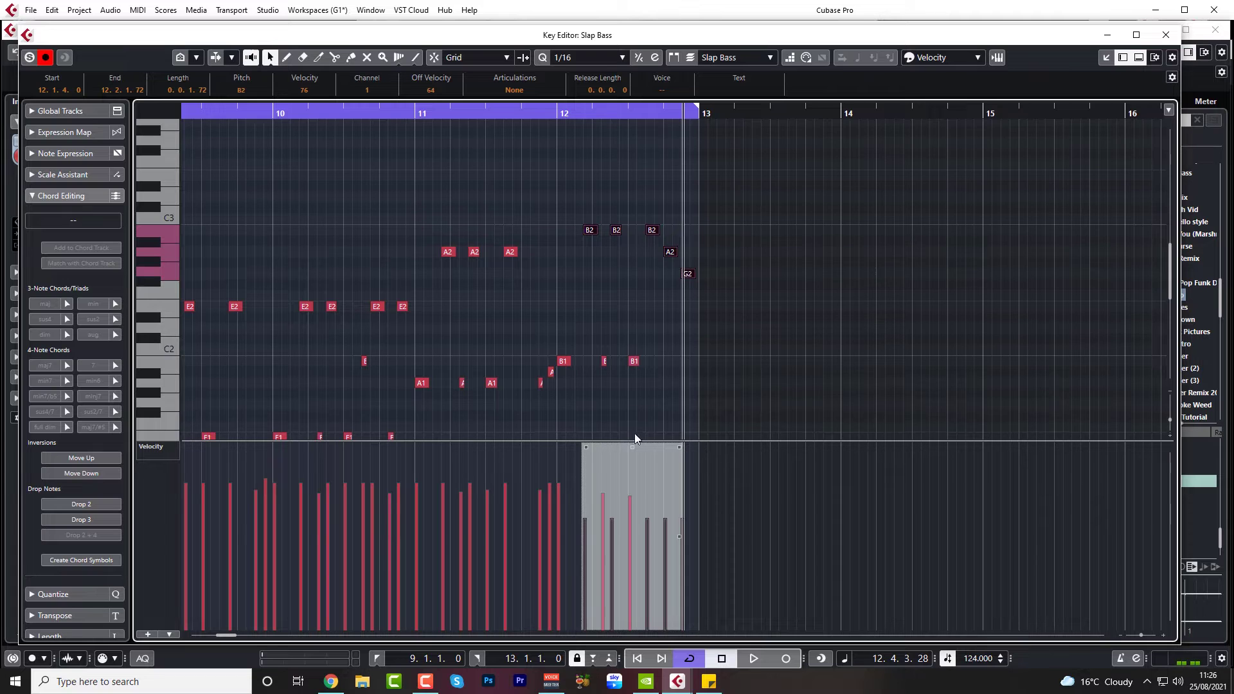
click(1166, 34)
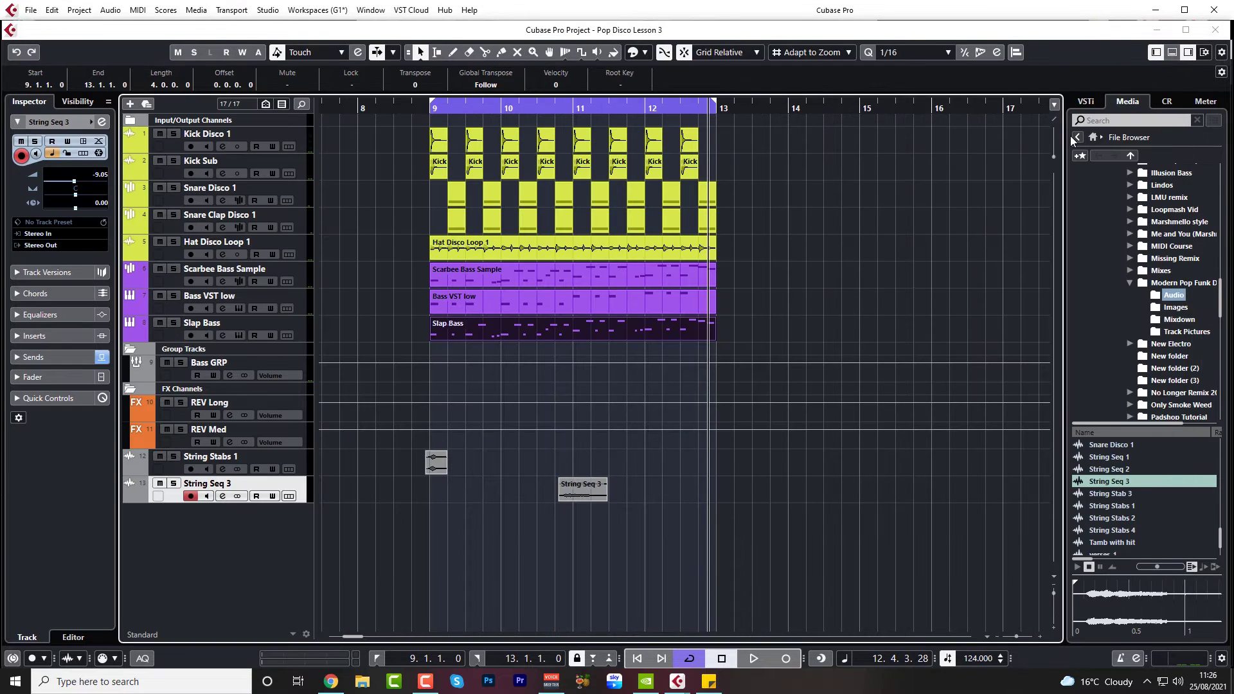
Solo the String Stabs 1 track and play it from just before bar 9
click(159, 483)
click(173, 457)
click(414, 108)
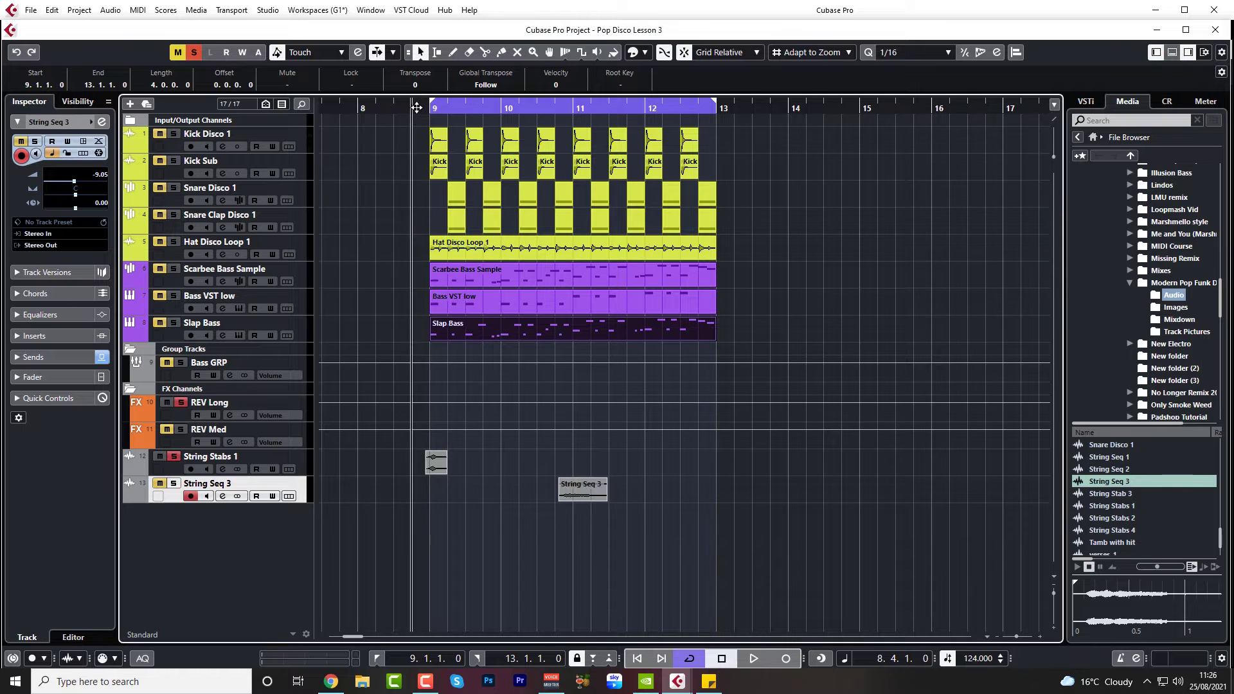
key(space)
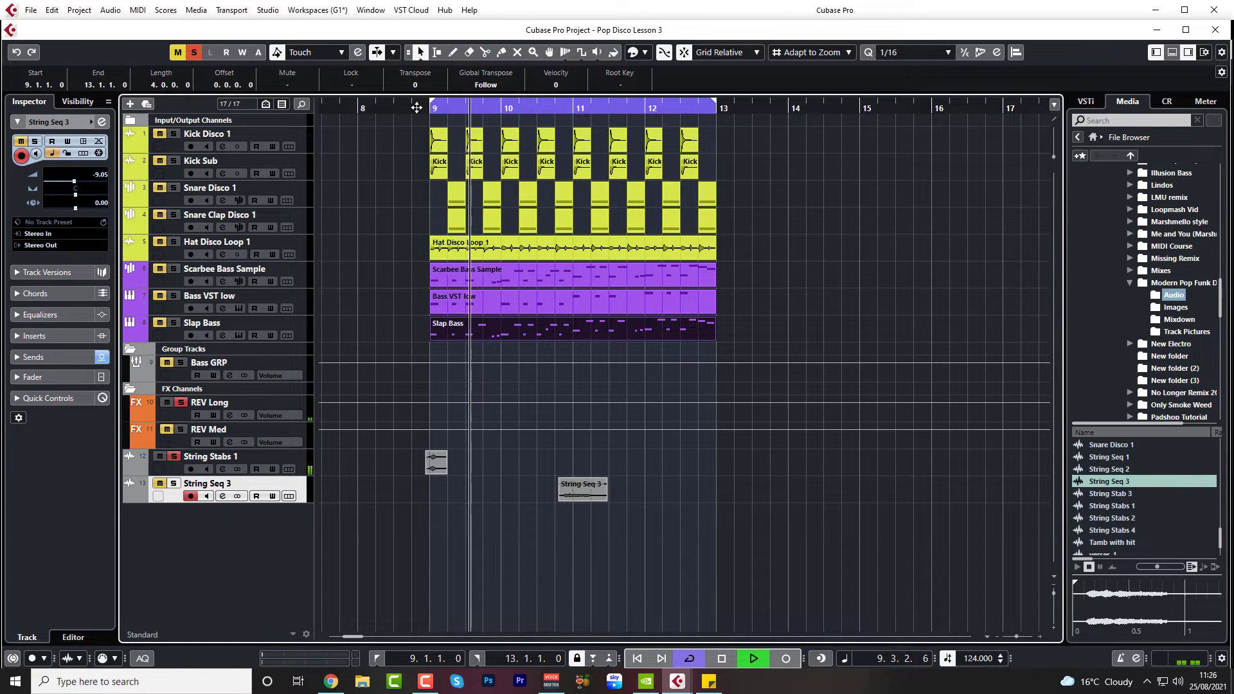
key(space)
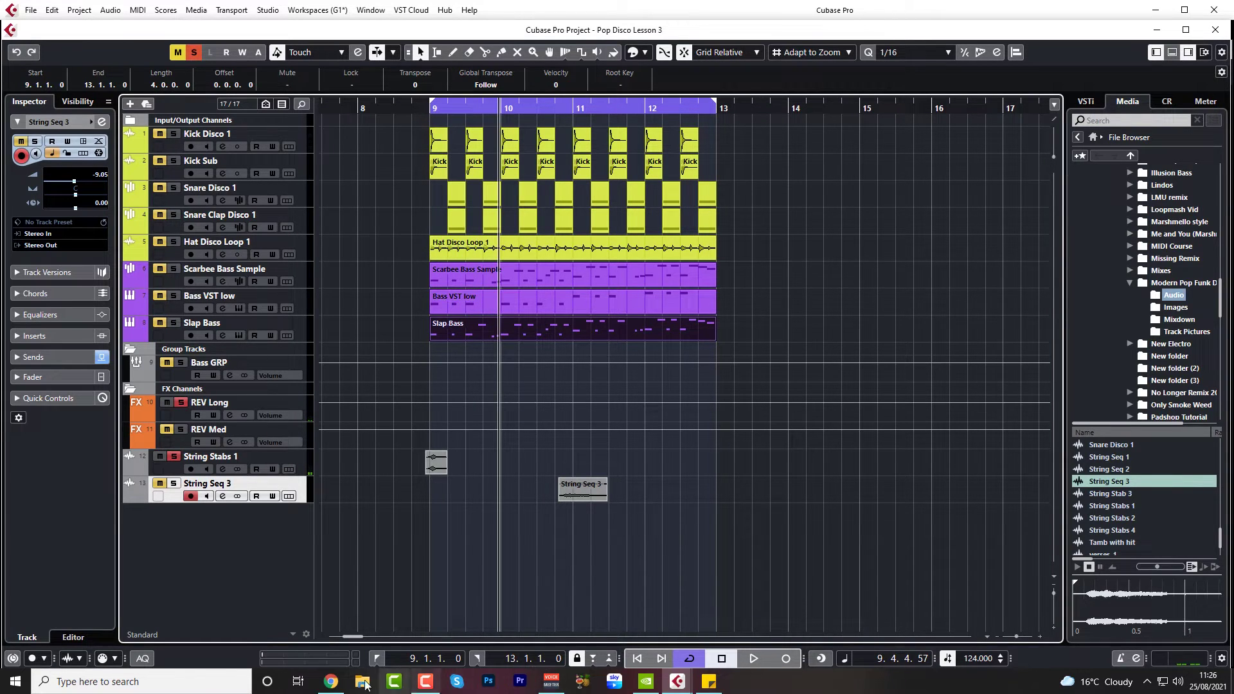
Switch to Chrome and review Spitfire Audio's BBC Symphony Orchestra Discover page, including its pricing, description and plugin interface
click(328, 684)
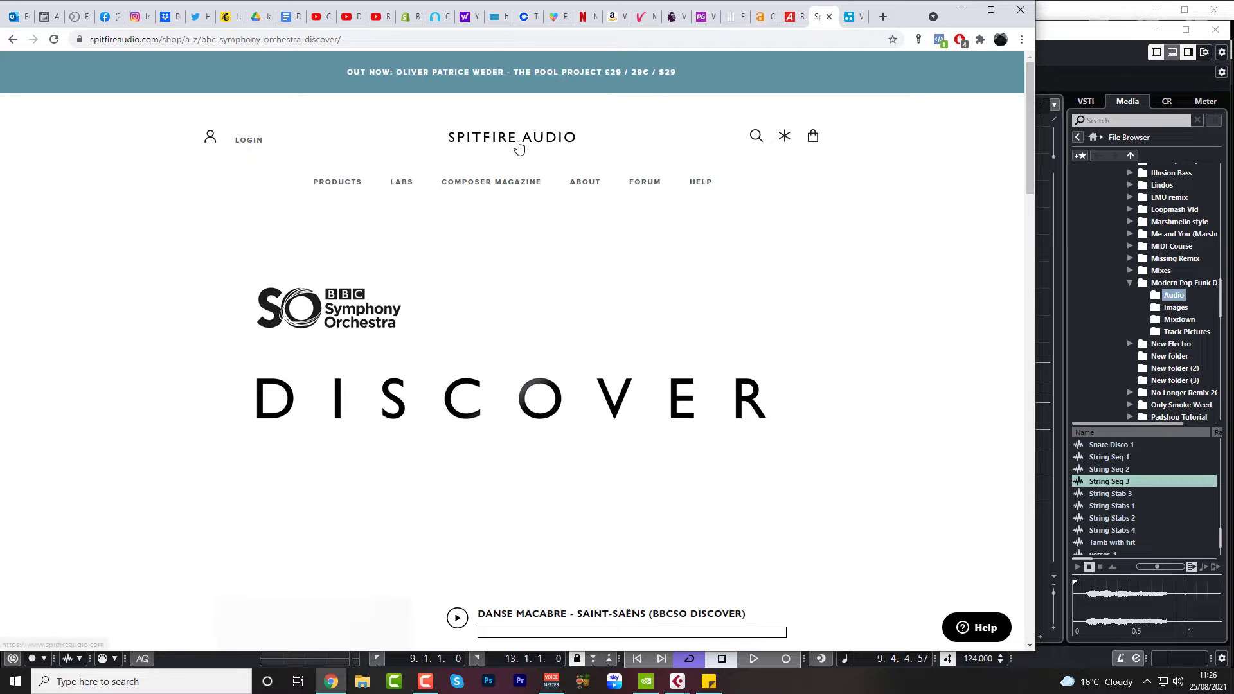
scroll(596, 298, down, 3)
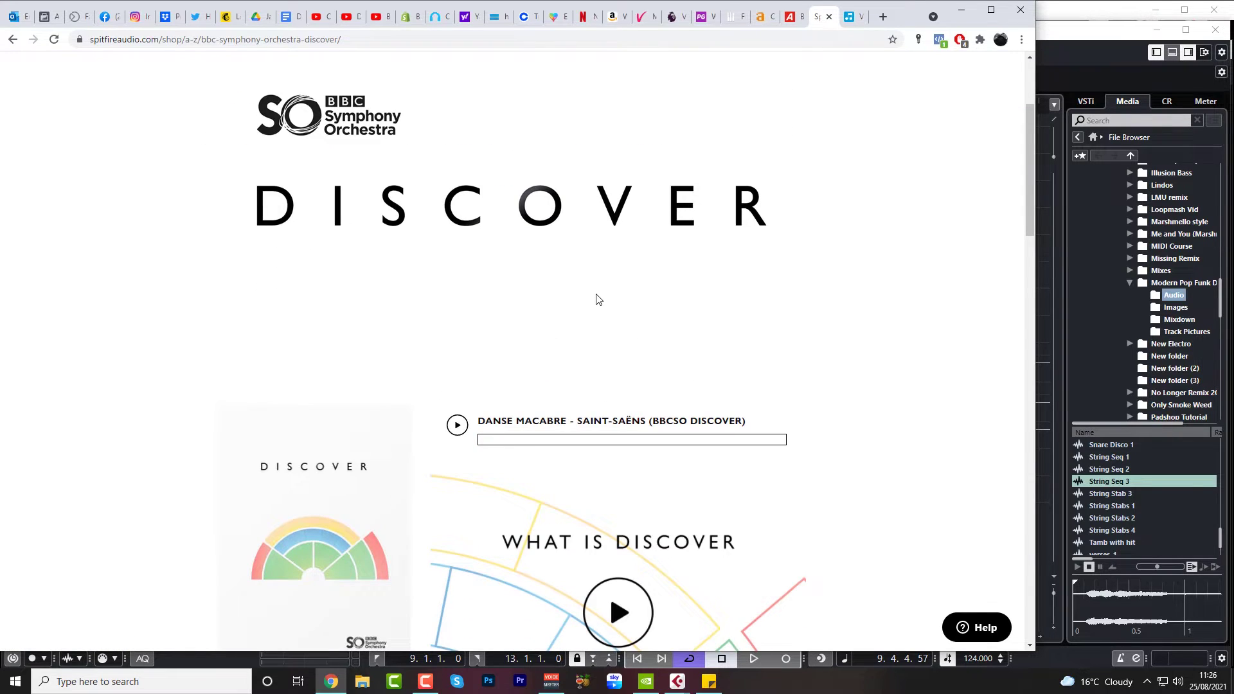
scroll(590, 296, down, 6)
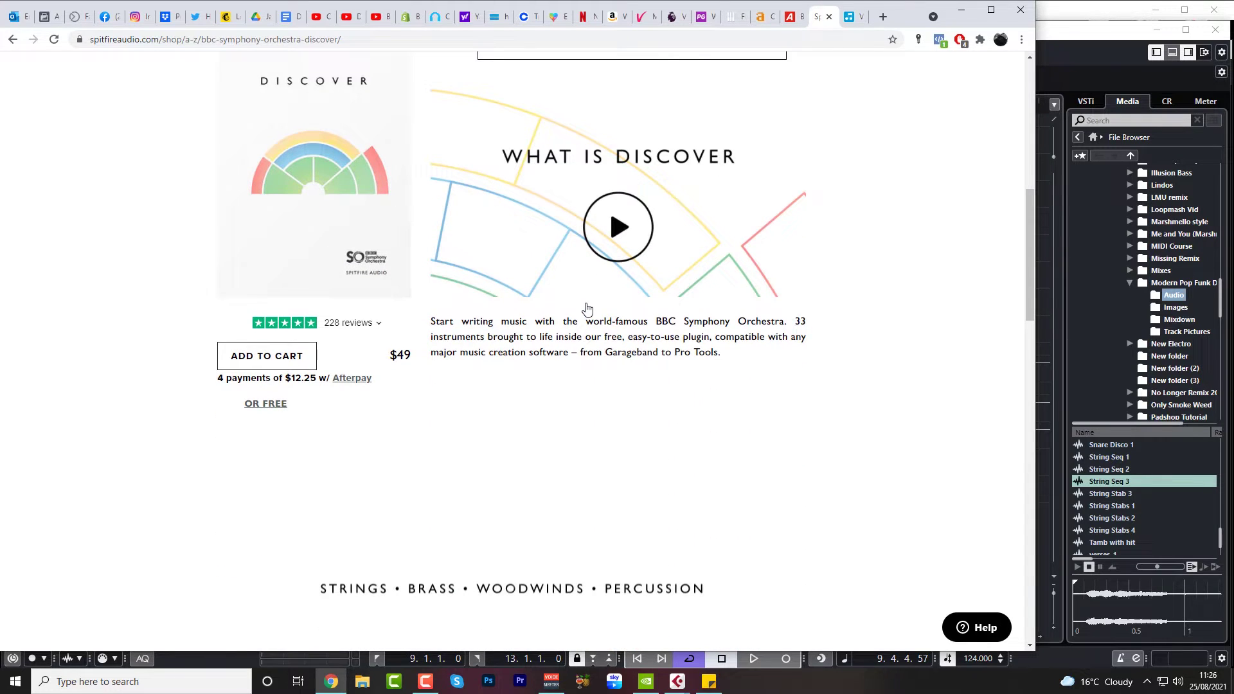
scroll(405, 362, up, 2)
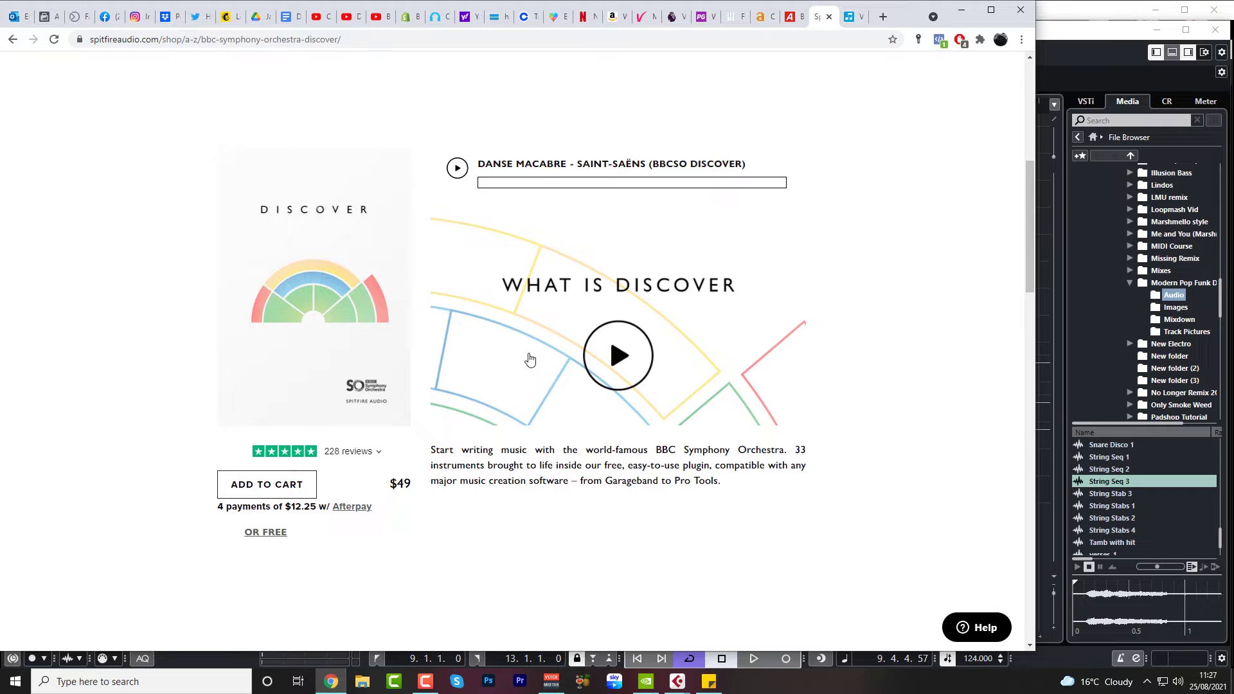
scroll(641, 486, down, 7)
scroll(641, 487, down, 2)
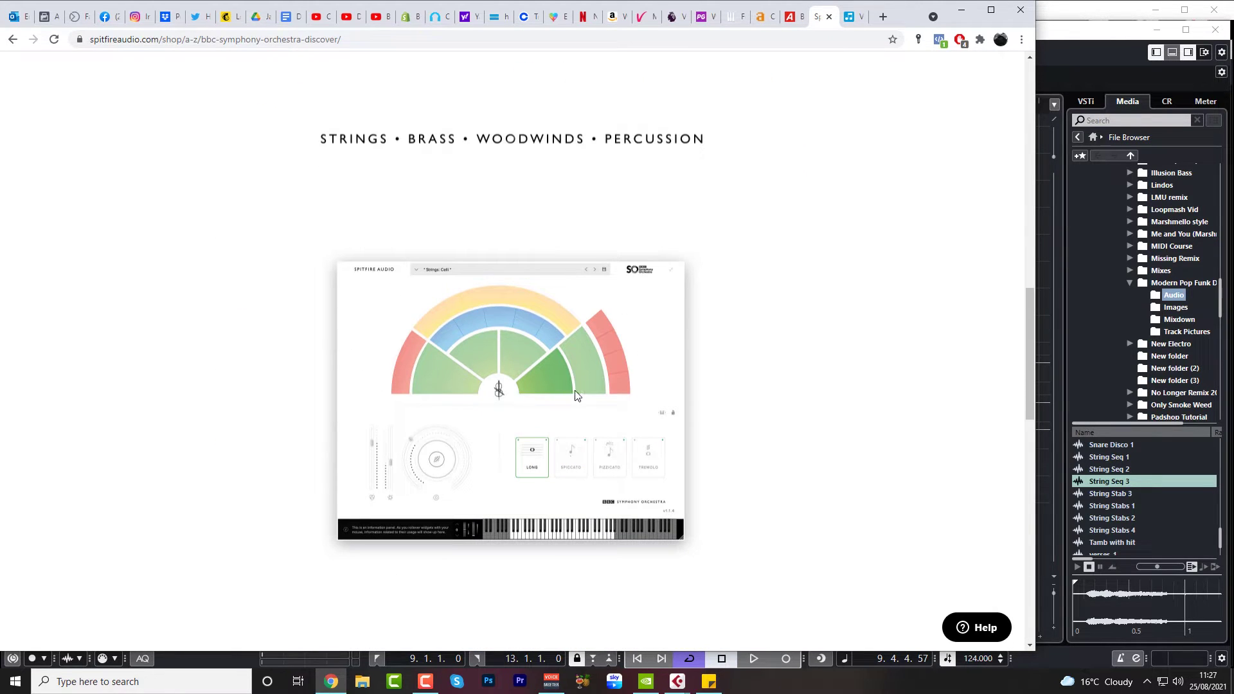
Return to Cubase and add an instrument track using BBC Symphony Orchestra, routed to Stereo Out
click(961, 9)
click(606, 228)
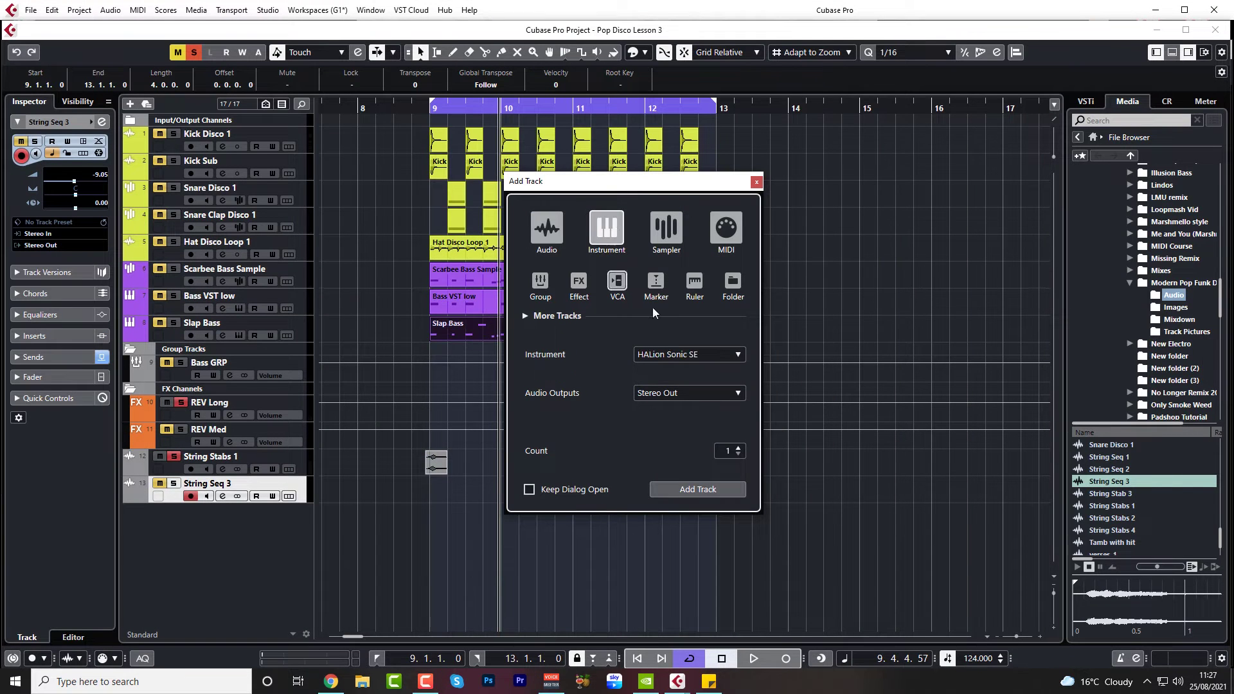
click(672, 354)
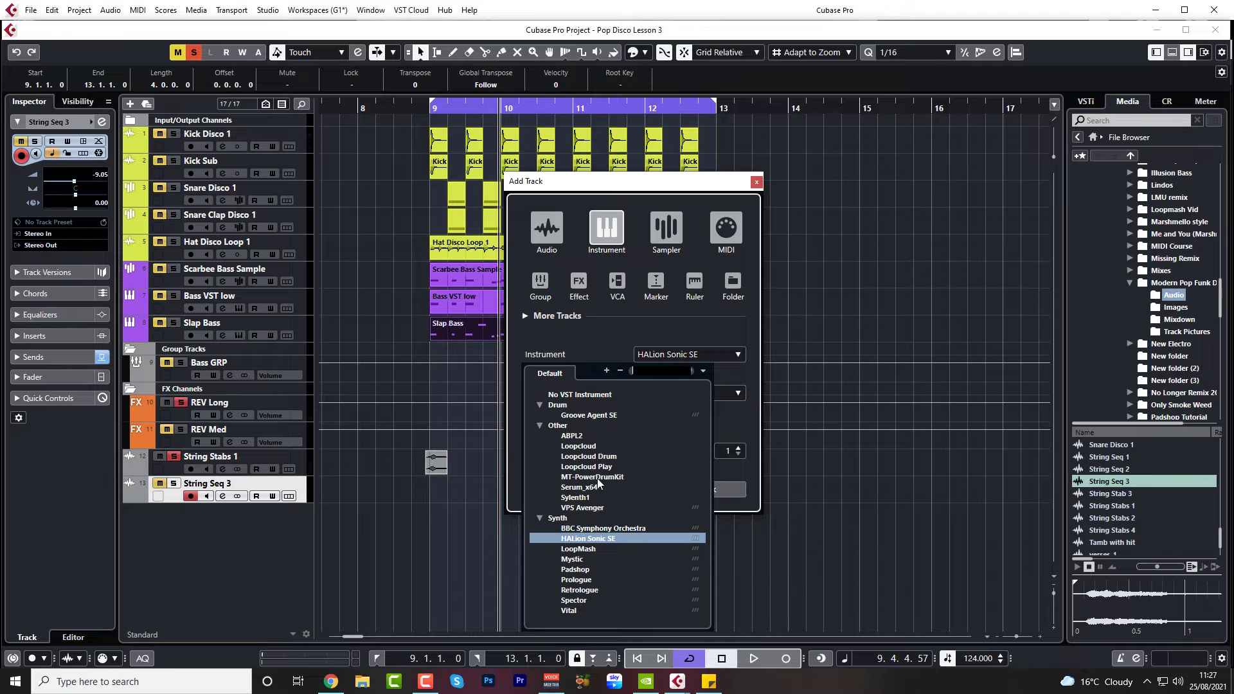
click(596, 529)
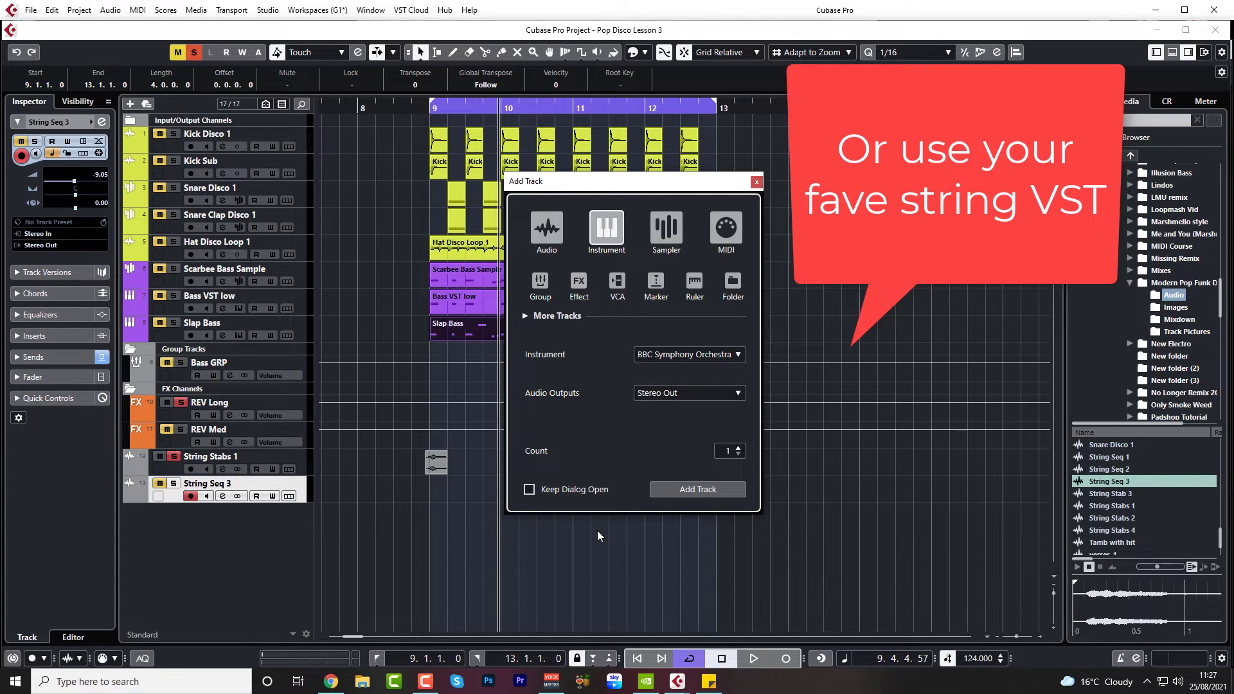
click(710, 487)
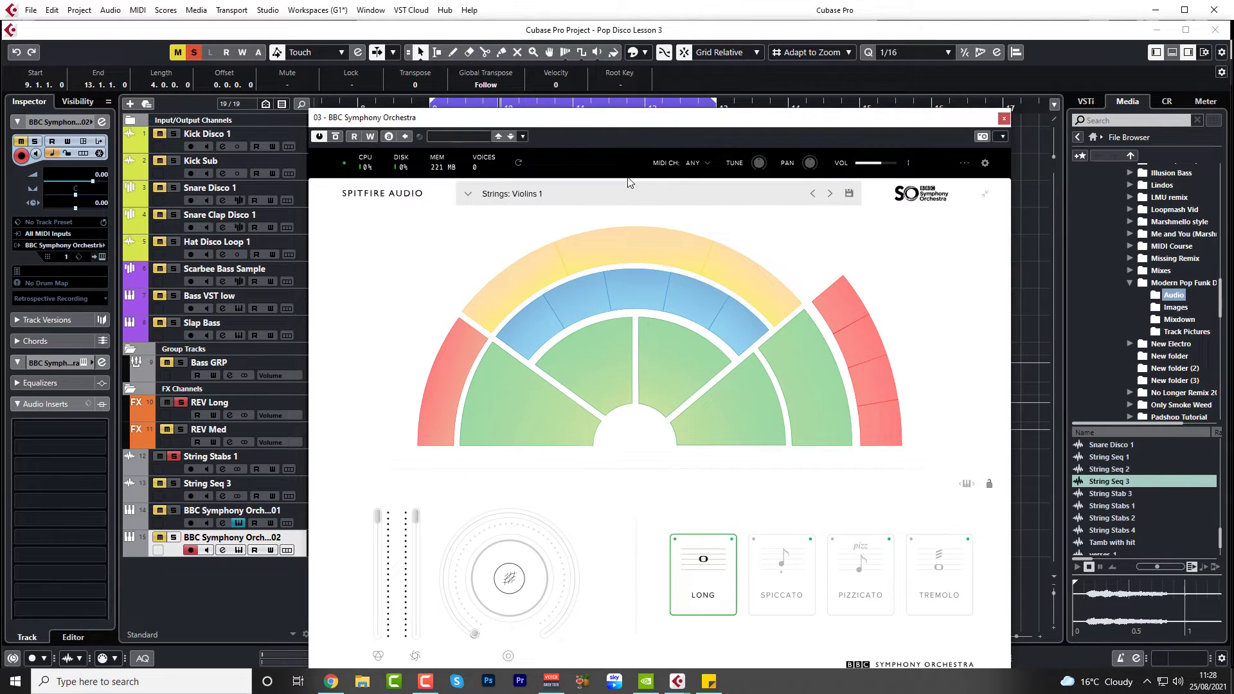
Load the Violins 2 strings preset in BBC Symphony Orchestra and select only the Spiccato technique
click(627, 198)
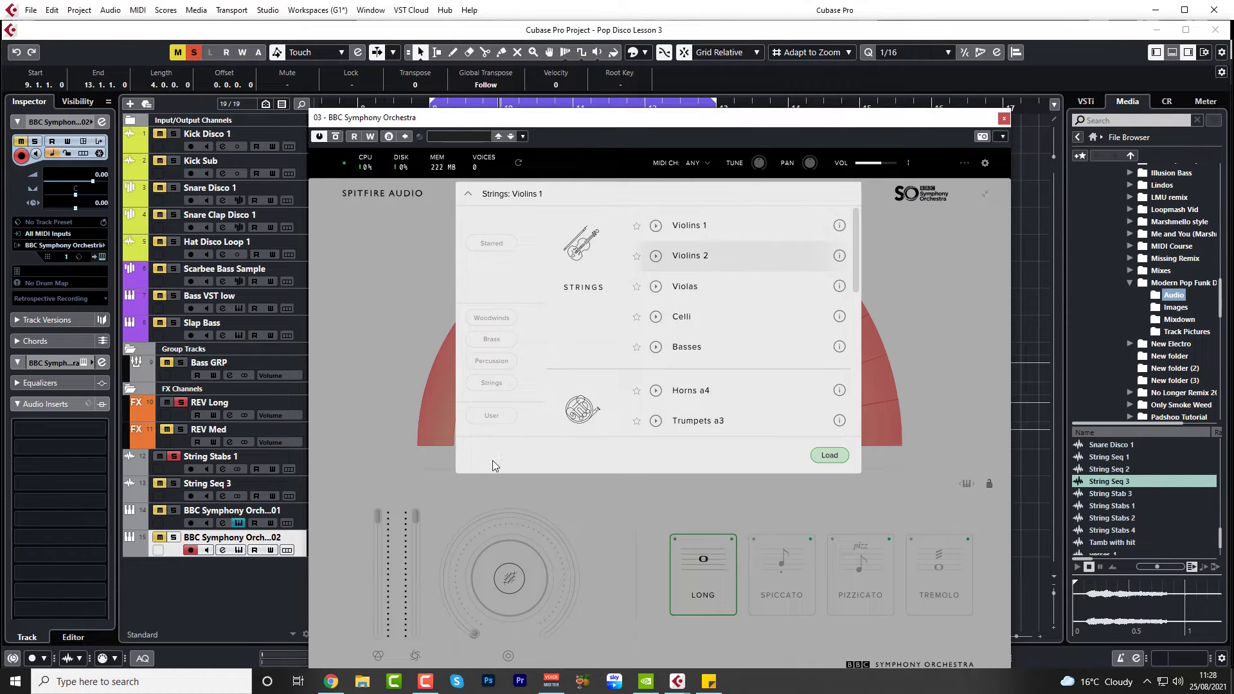
click(827, 457)
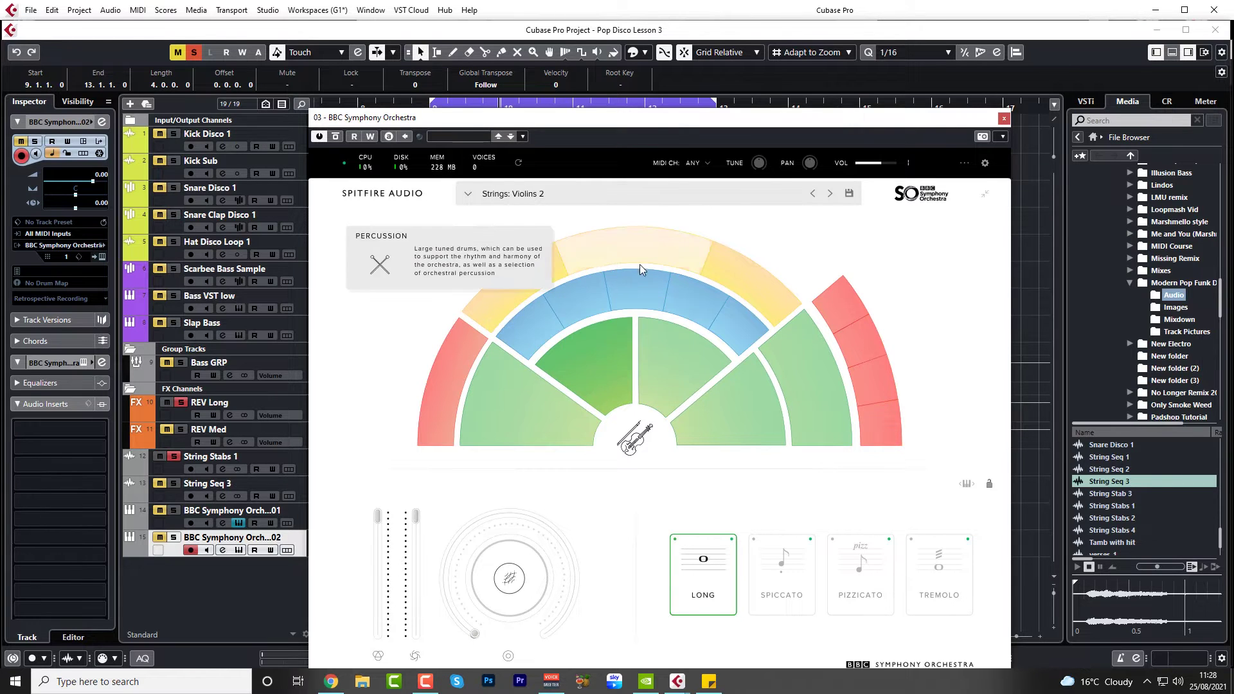
click(750, 192)
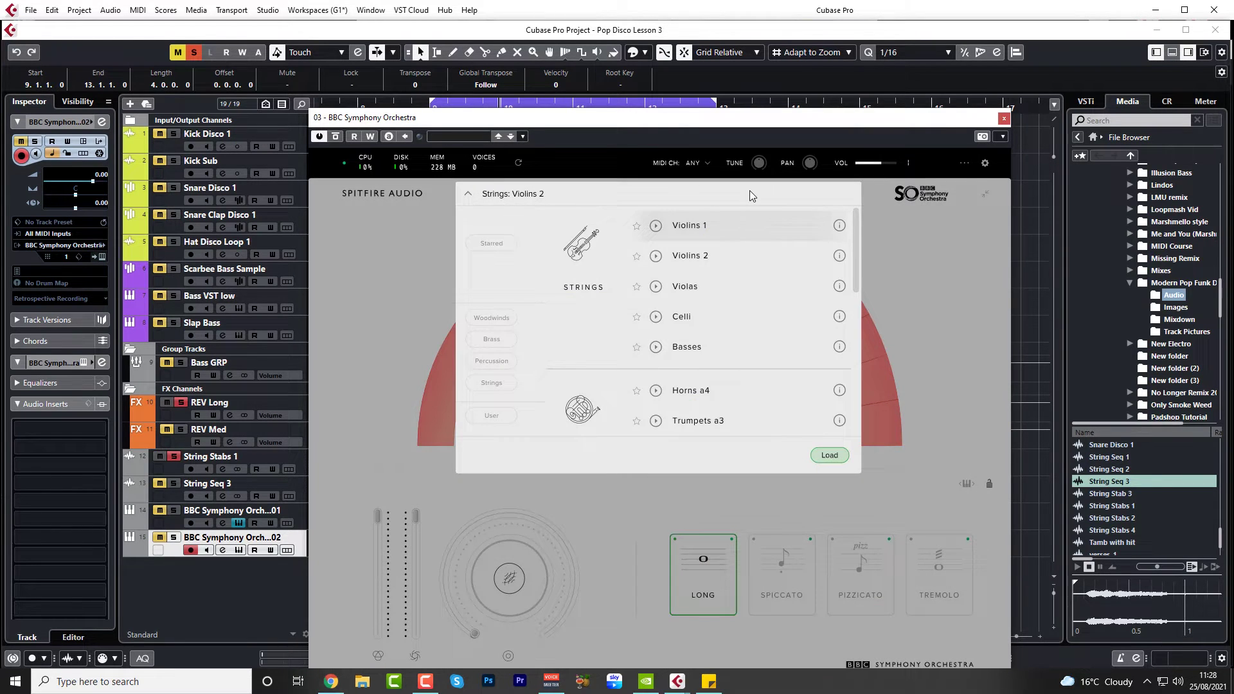
click(637, 599)
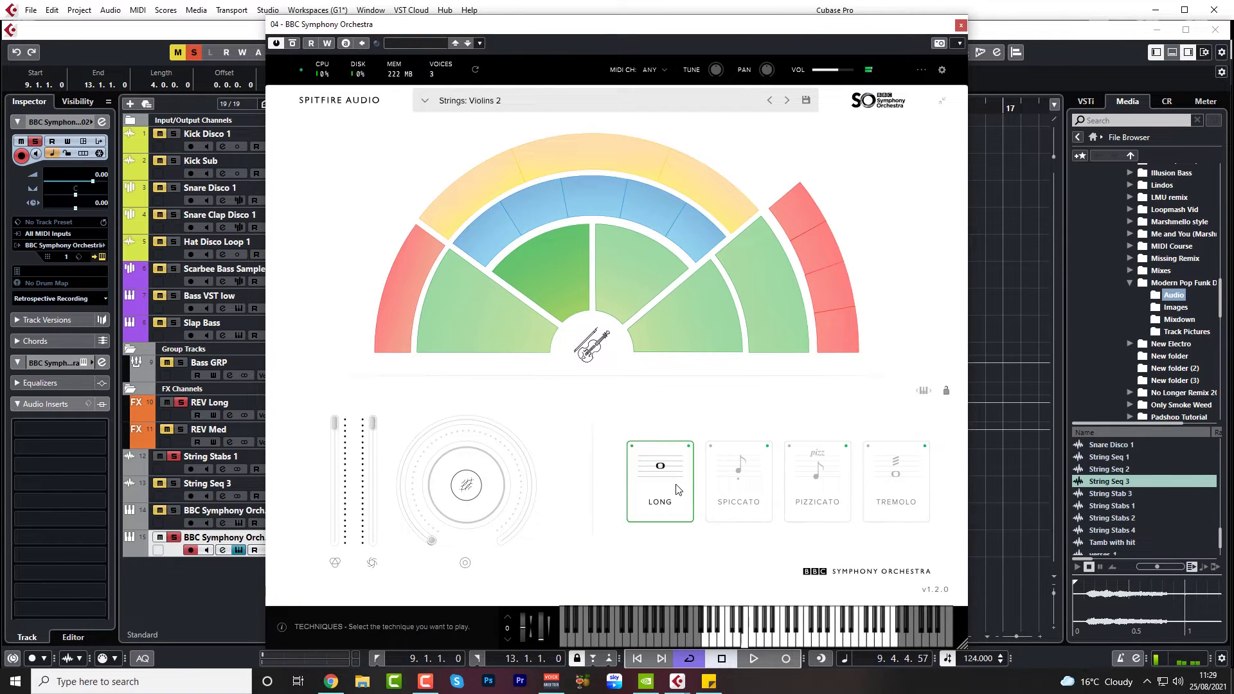
click(754, 502)
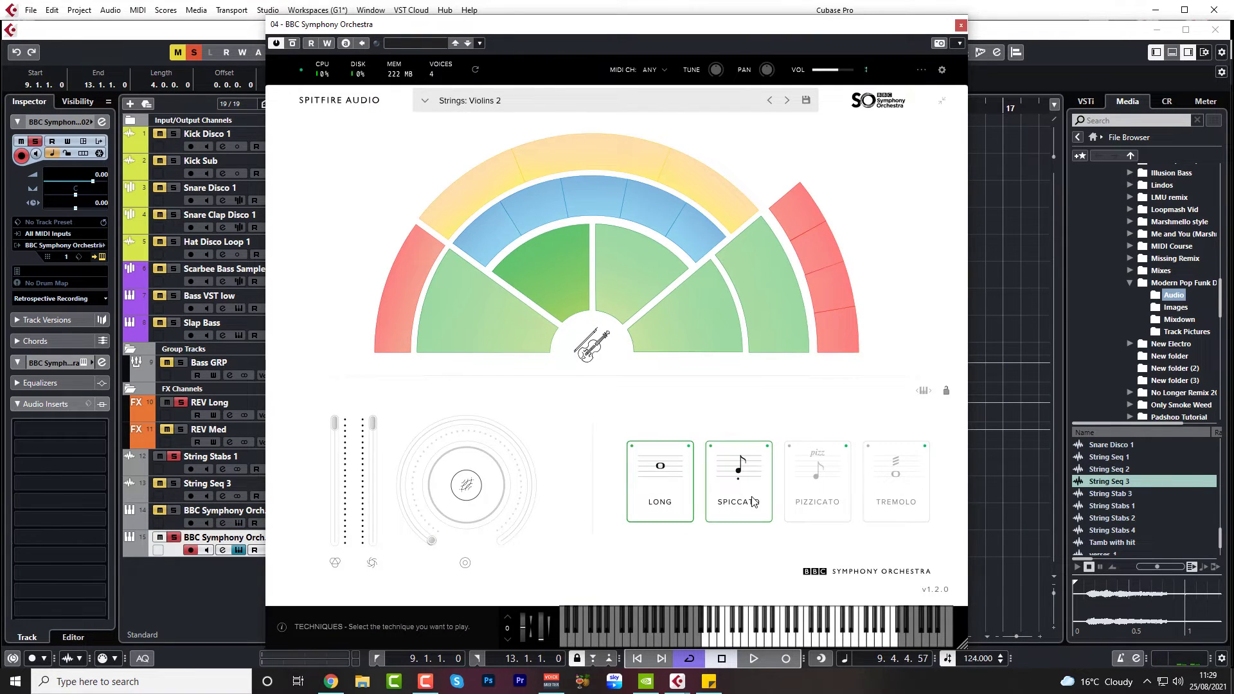
click(752, 502)
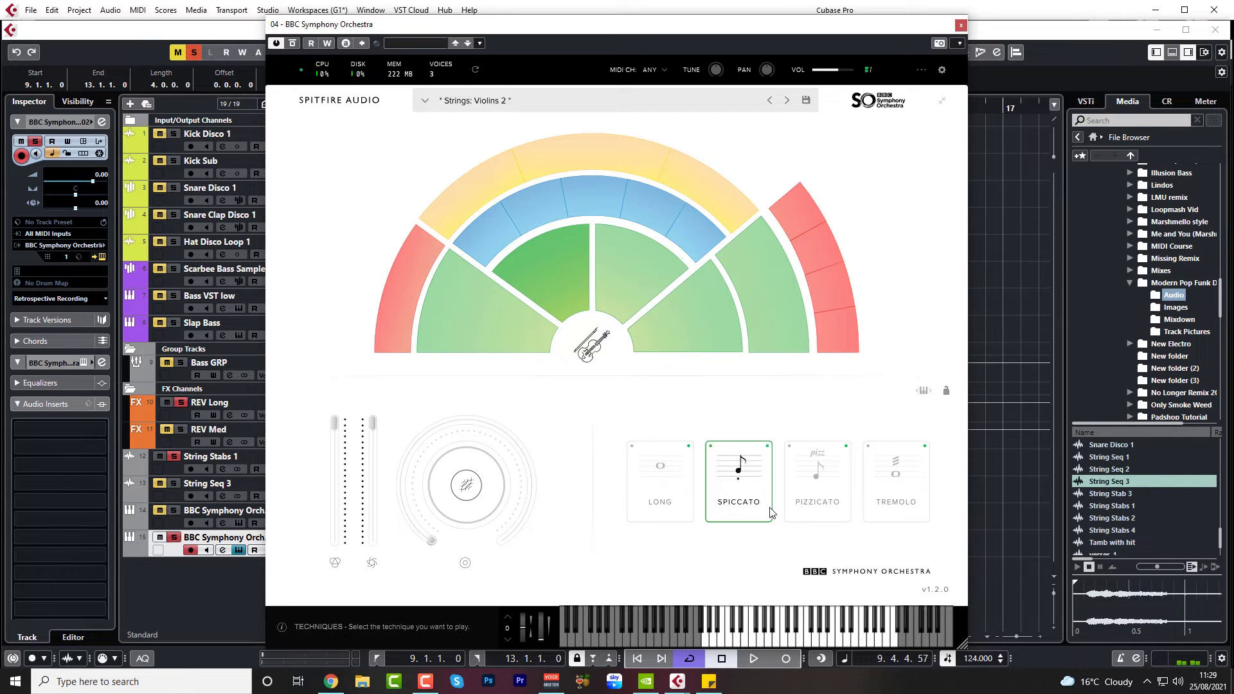
Audition the Pizzicato and Tremolo techniques of Violins 2 and return the selection to Spiccato
click(815, 502)
click(811, 502)
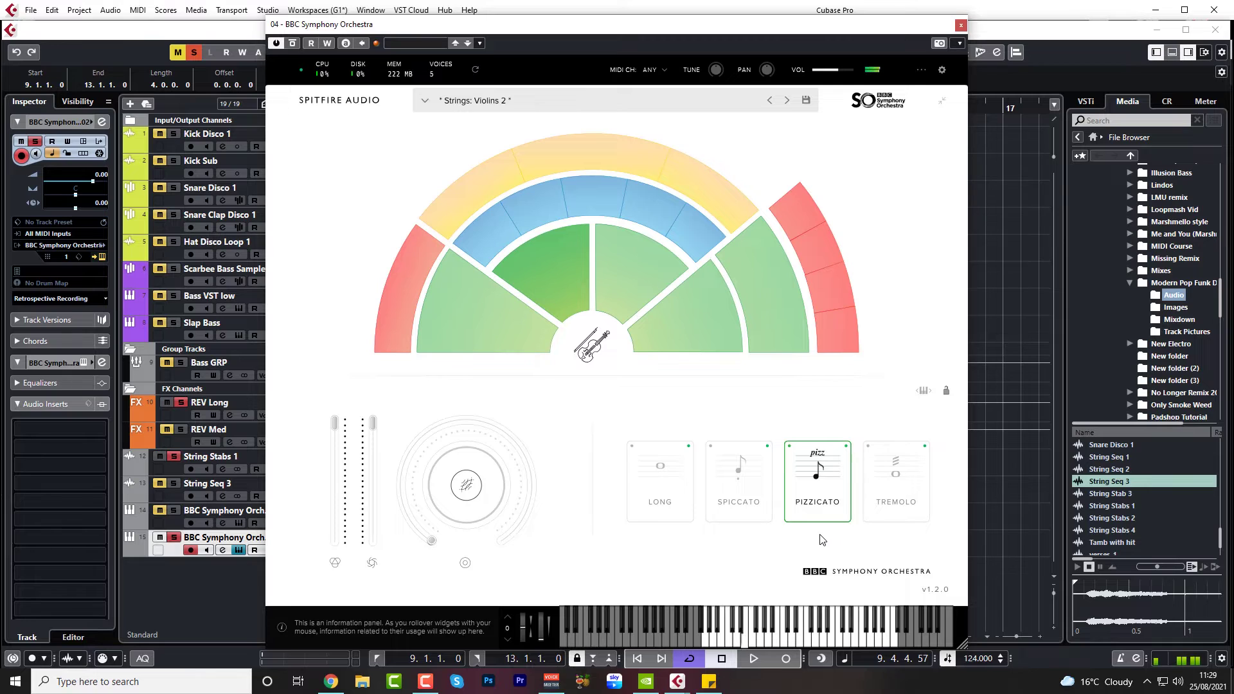
click(885, 508)
click(878, 510)
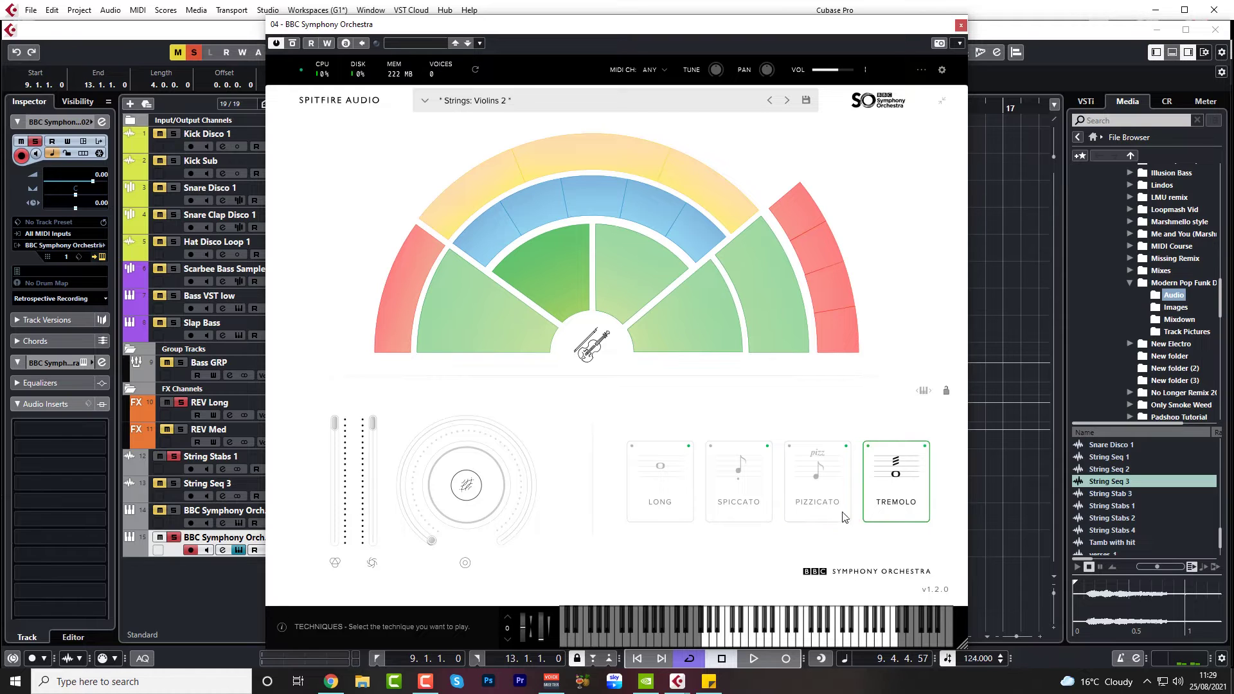
click(750, 507)
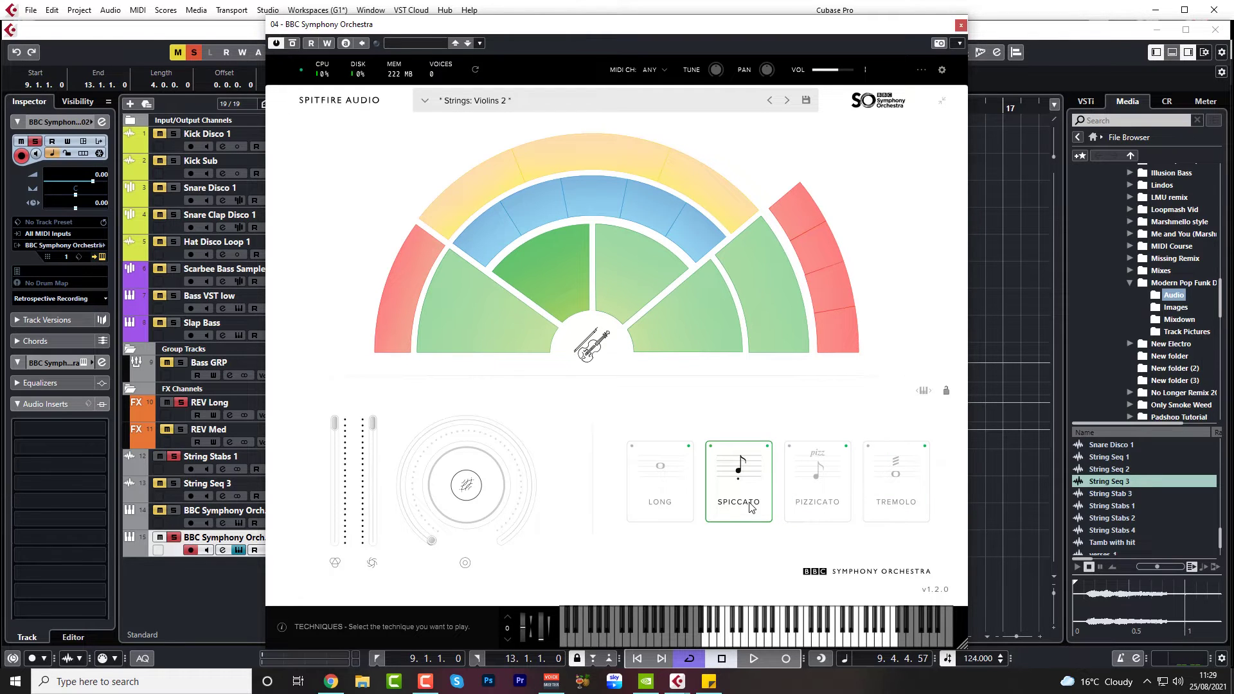
Close the instrument, move the BBC Symphony Orchestra 02 track directly below String Stabs 1, and play the stab from just before bar 9
click(961, 24)
drag(180, 558, 179, 495)
click(302, 465)
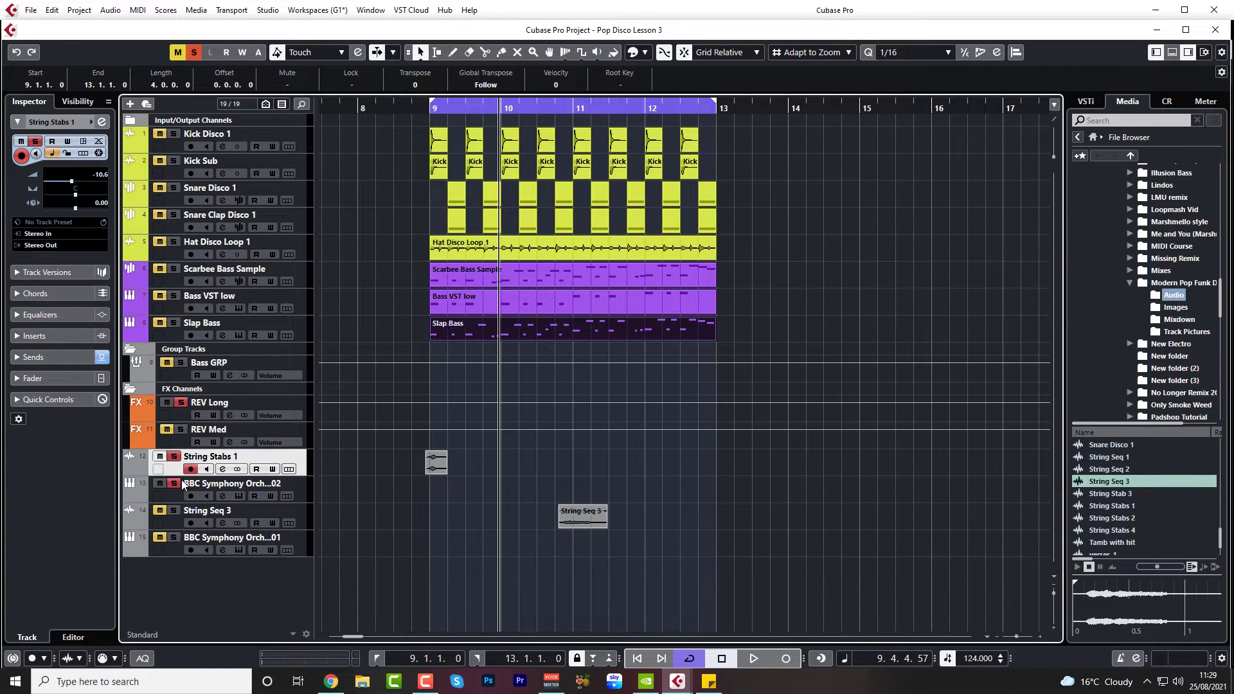
click(412, 109)
key(space)
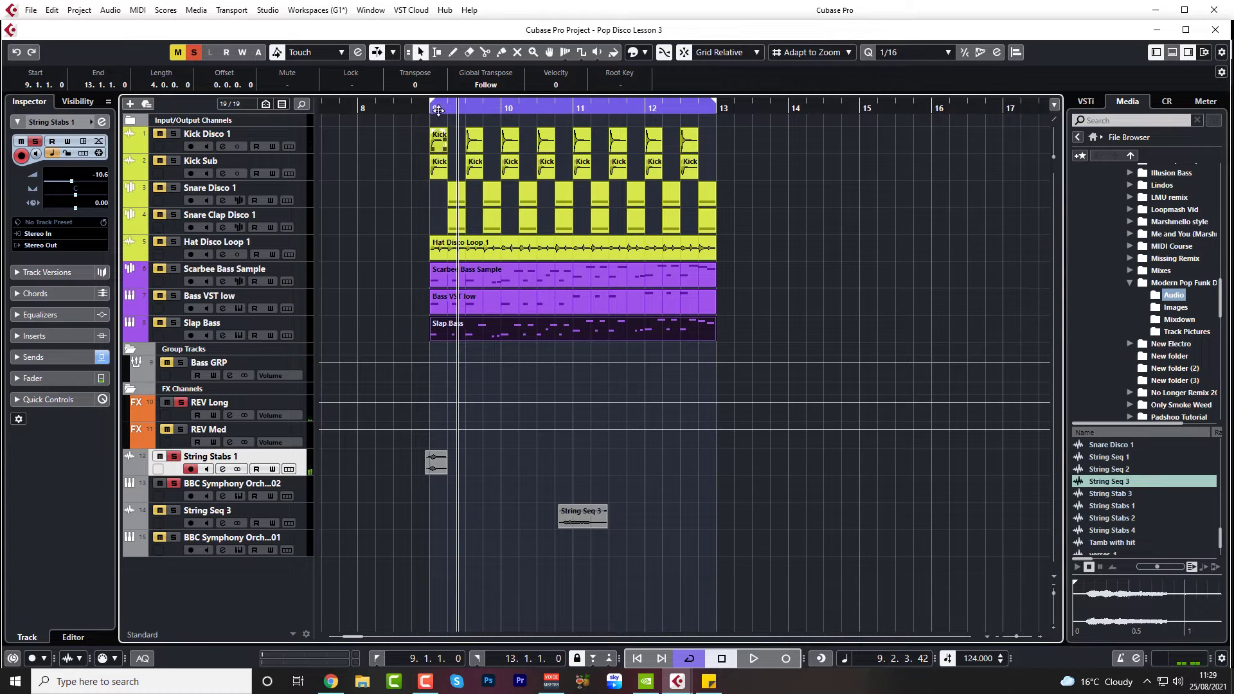
Draw a one-beat MIDI part at bar 9 on the BBC Symphony Orchestra 02 track and open it in the Key Editor
drag(424, 108, 424, 123)
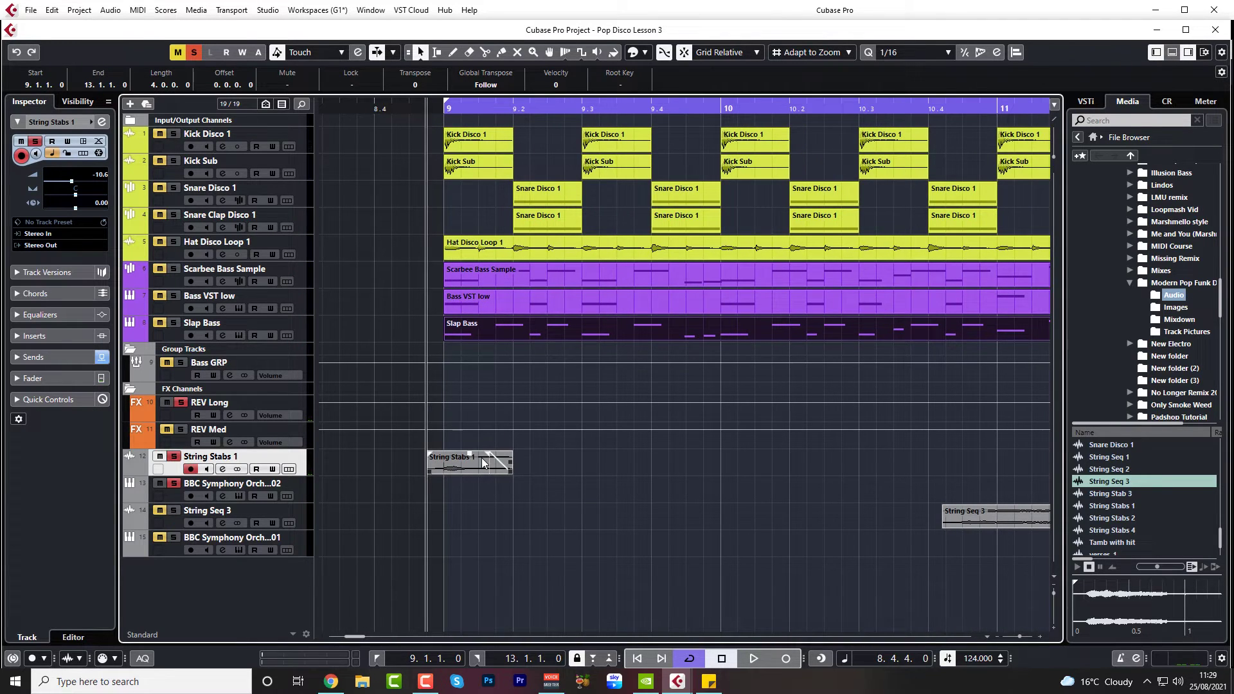
drag(452, 484, 514, 494)
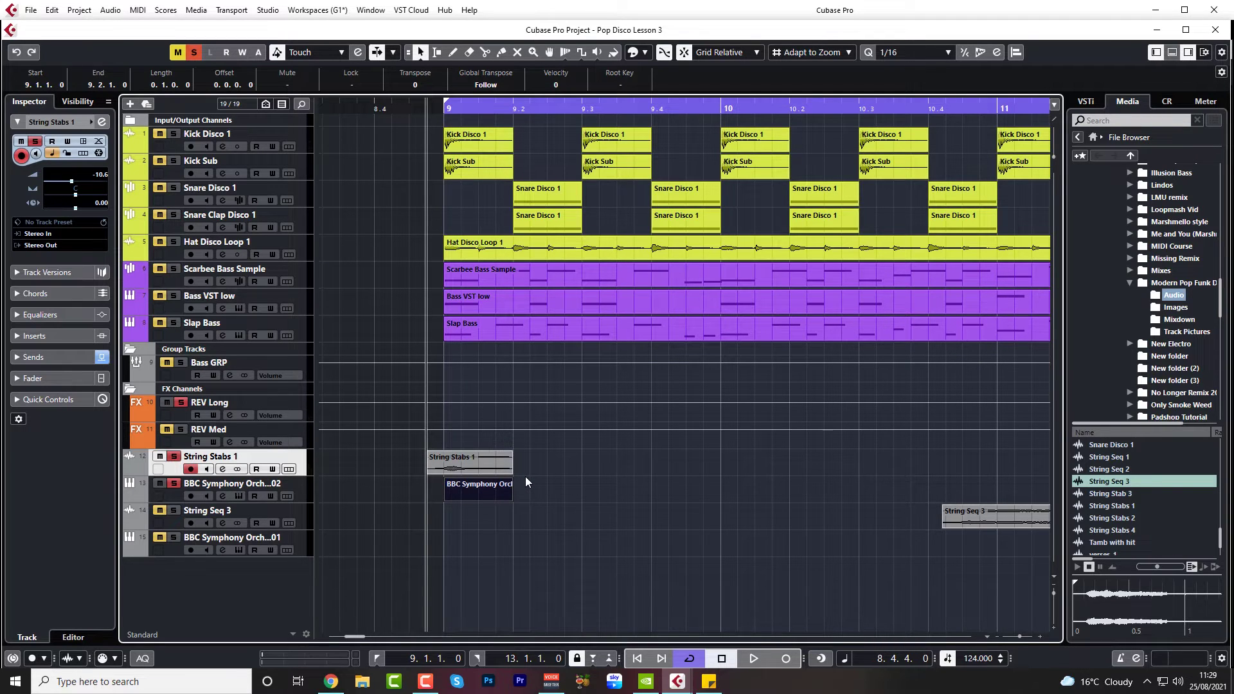
double_click(481, 486)
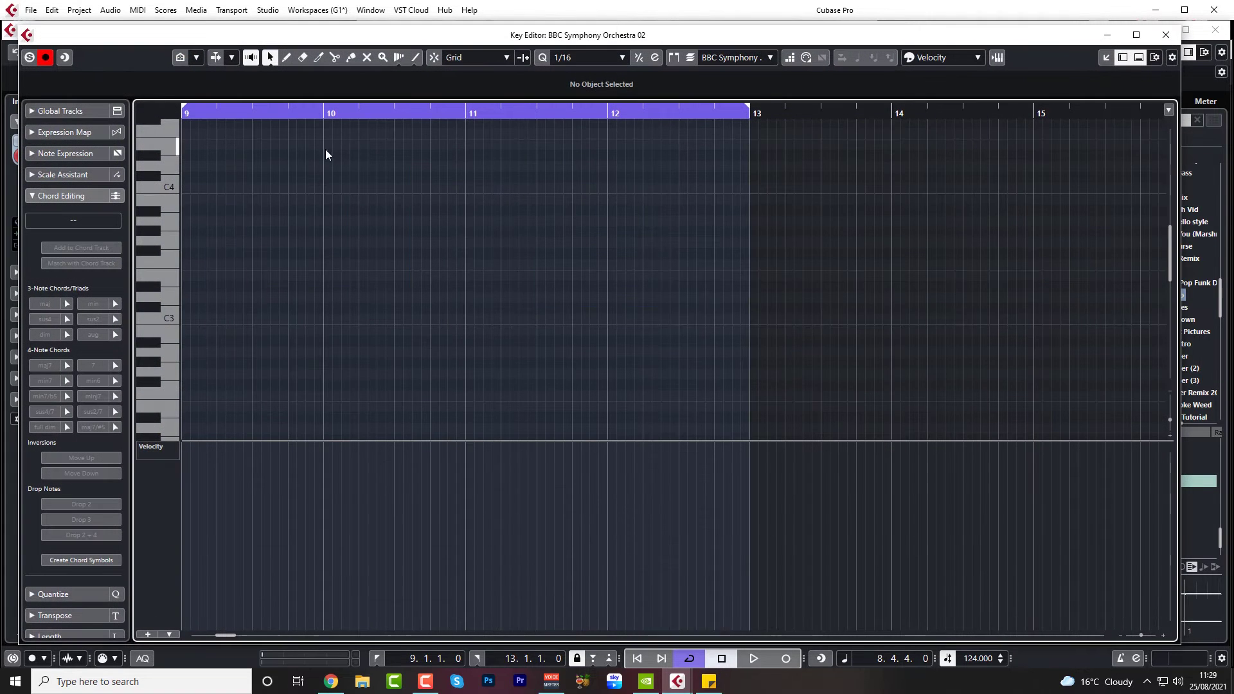
Find the matching pitch on the keyboard and place an E4 note about 0.0.3.39 long at the start of bar 9
click(168, 315)
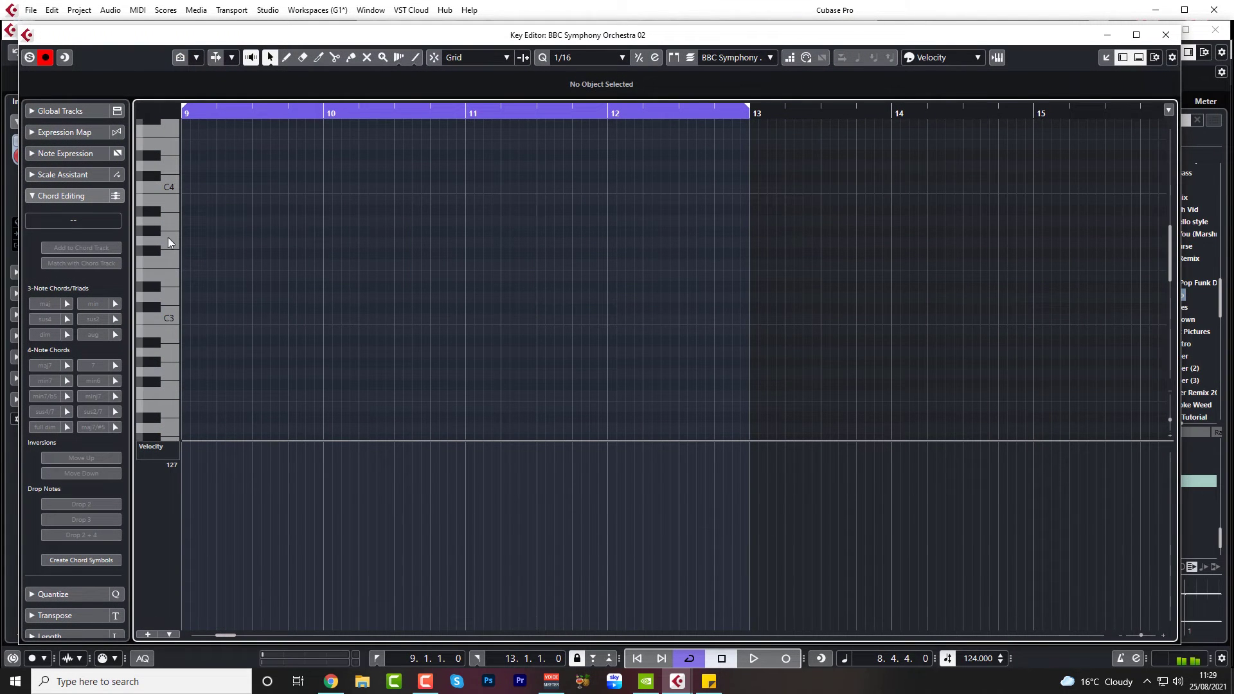
scroll(164, 257, up, 3)
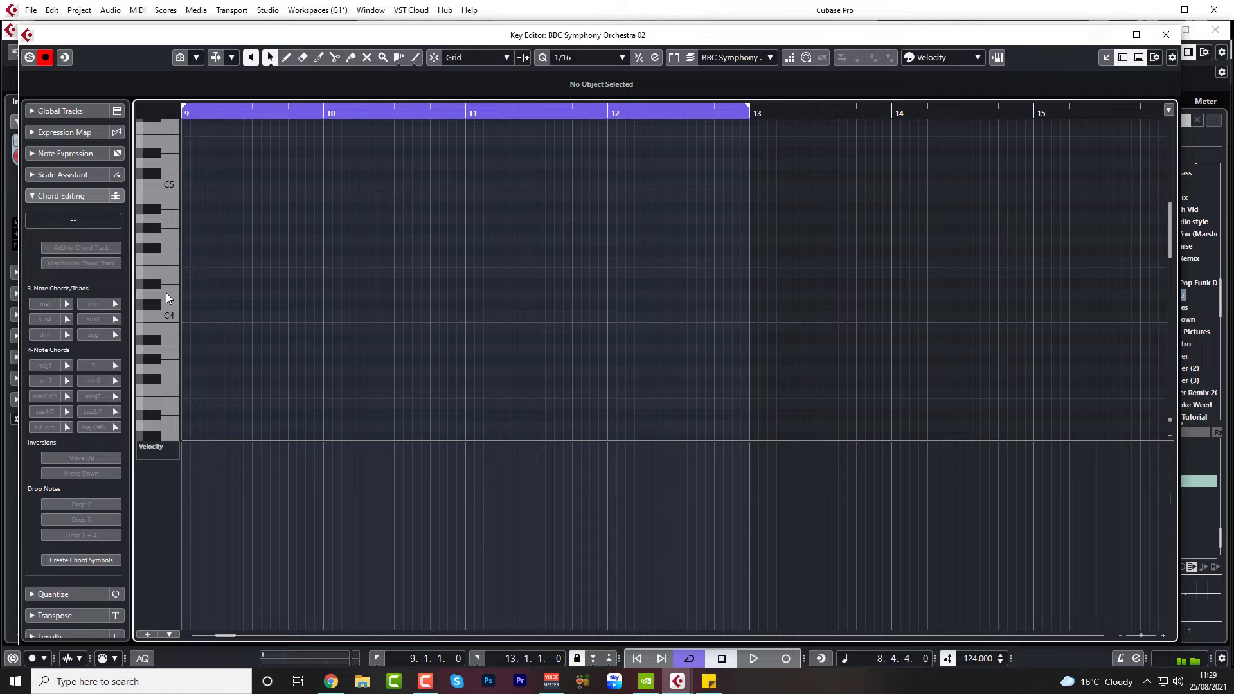
click(168, 277)
drag(189, 272, 216, 272)
drag(226, 635, 219, 635)
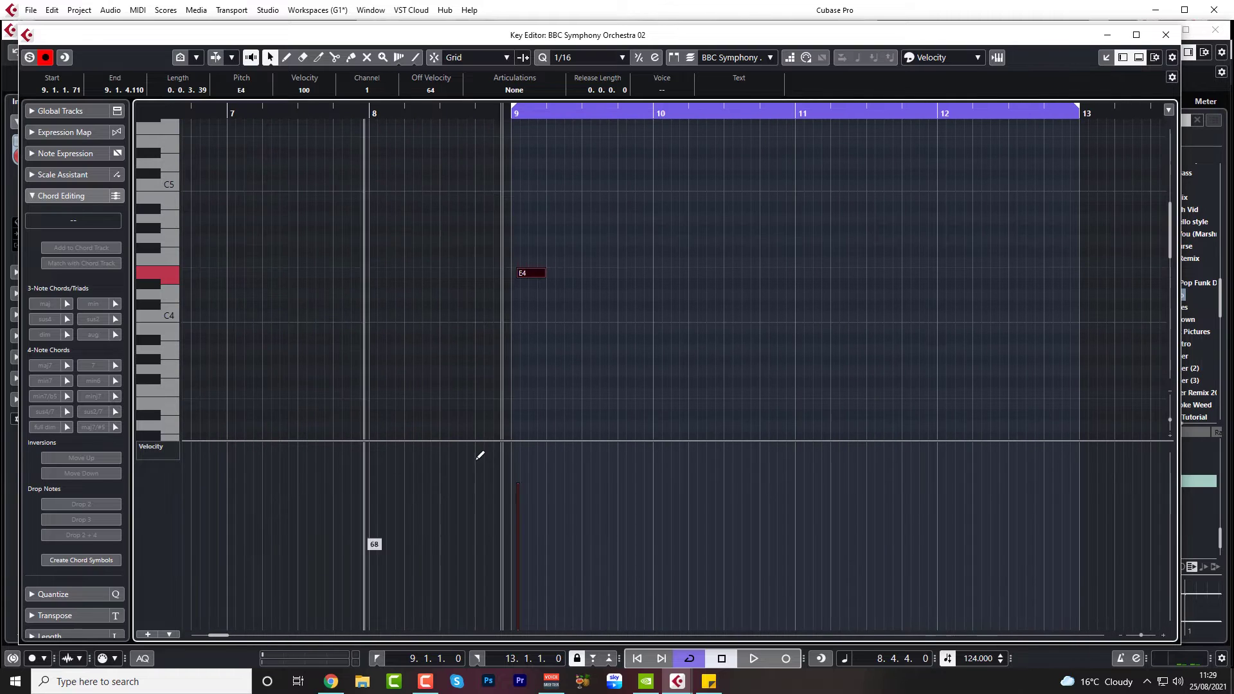
drag(534, 277, 531, 276)
Play the E4 note together with the string stab from bar 8
click(394, 114)
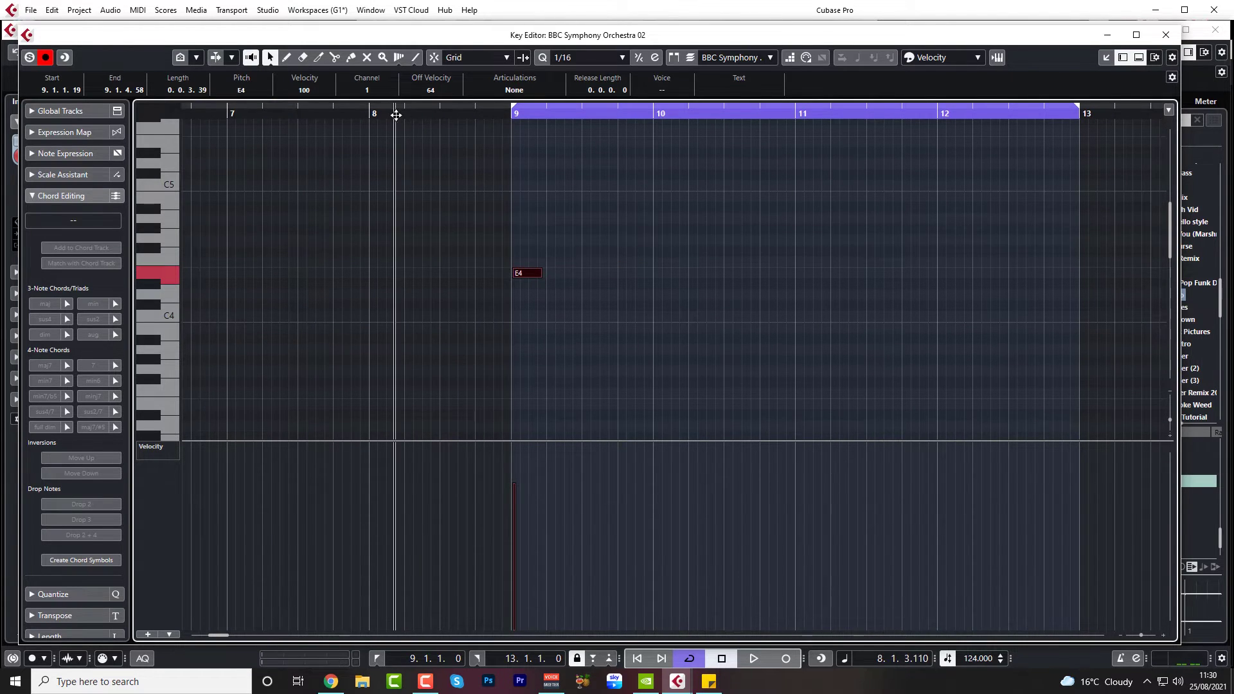
key(space)
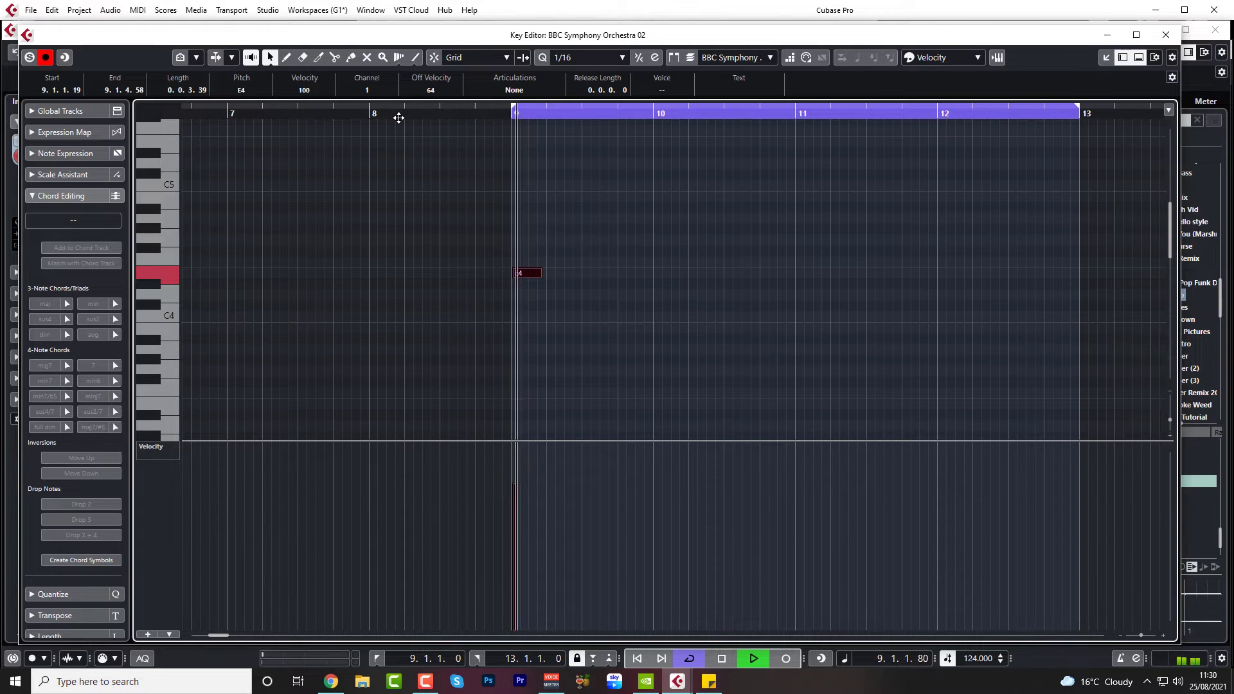
key(space)
Minimize the Key Editor, unsolo String Stabs 1 and play the violin note alone from just before bar 9
click(1114, 38)
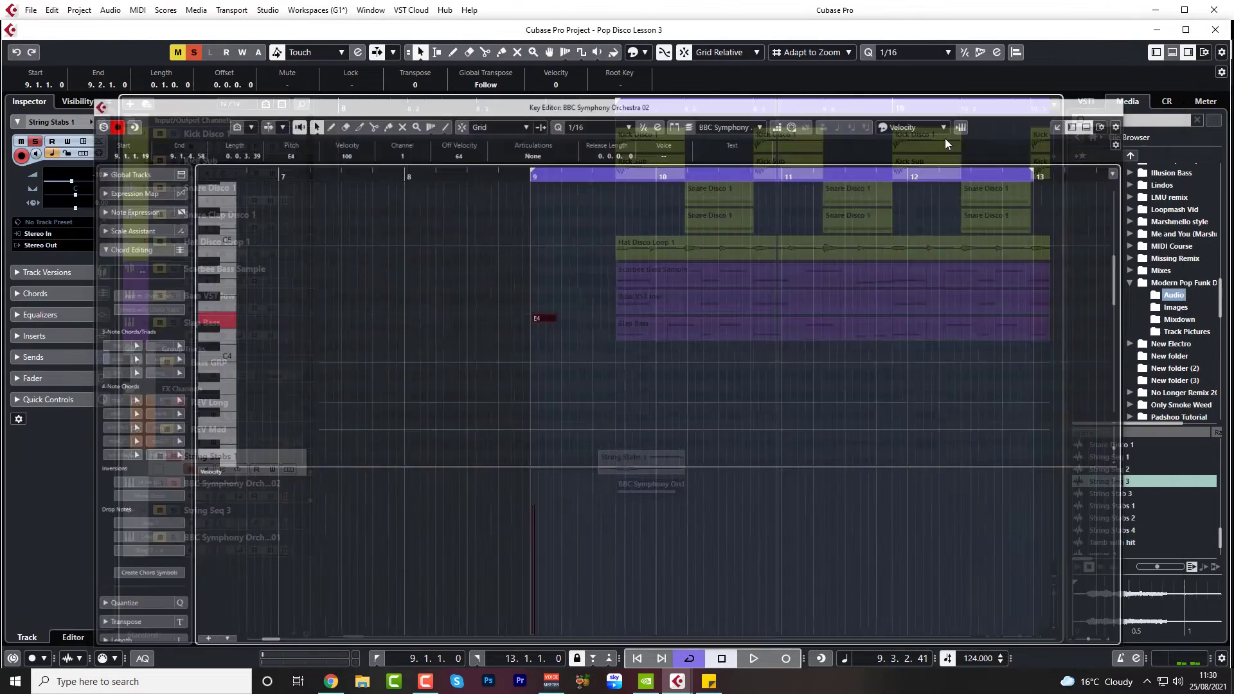
click(174, 457)
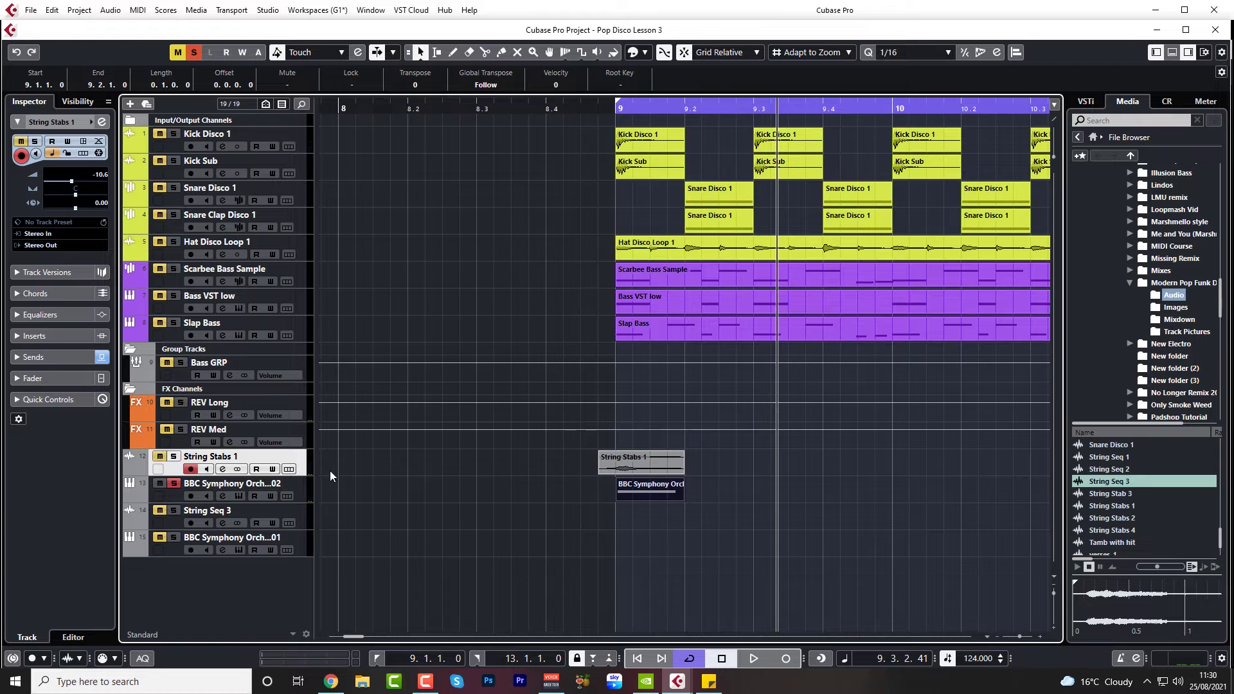
click(610, 108)
key(space)
key(space)
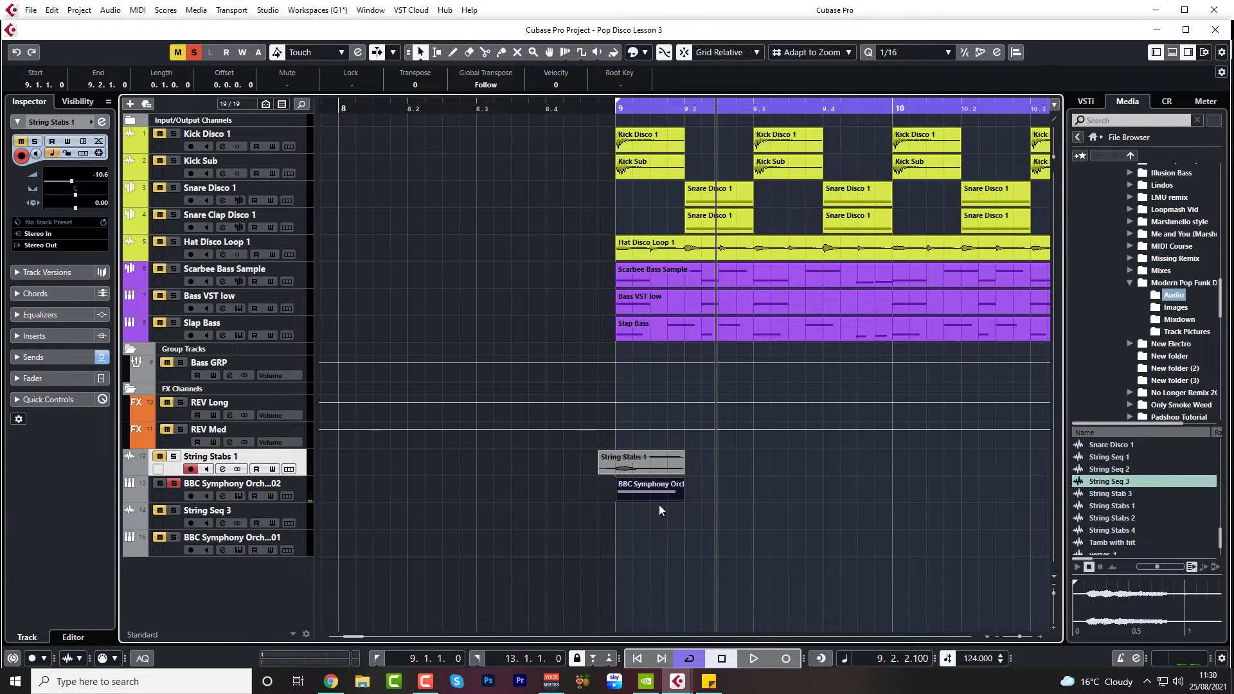
Reopen the violin part, add a B3 note about 0.0.3.101 long below the E4 at bar 9, and play both notes
double_click(658, 499)
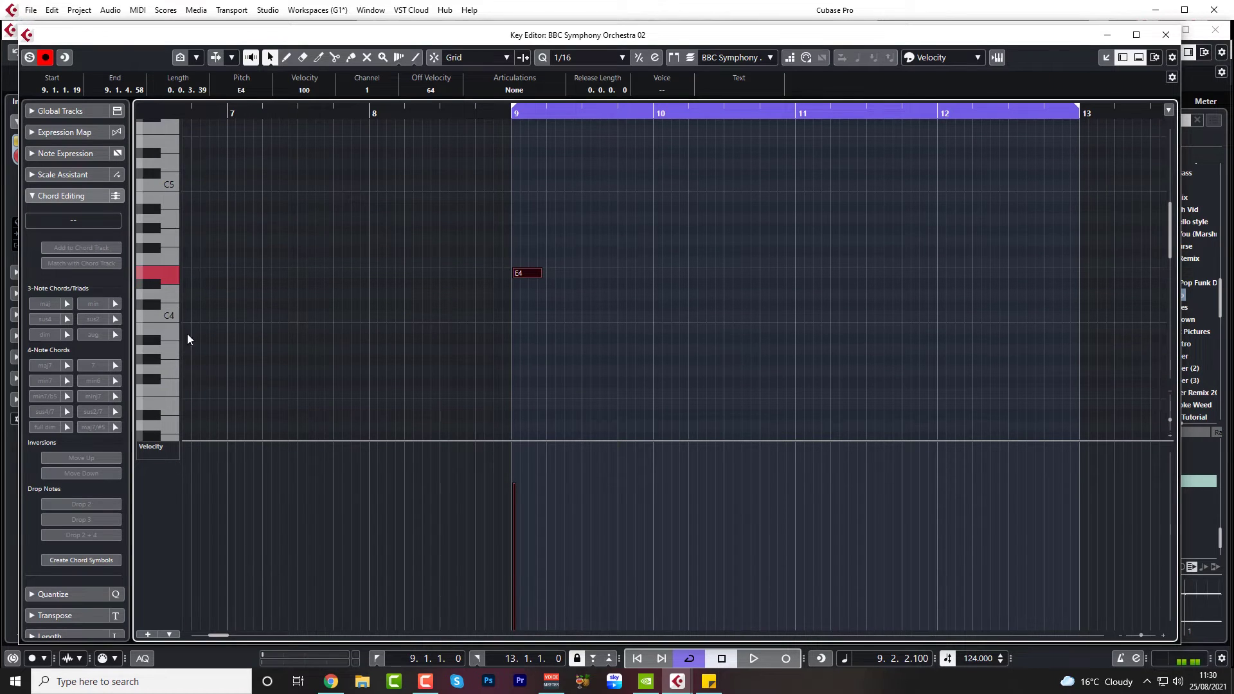
click(516, 329)
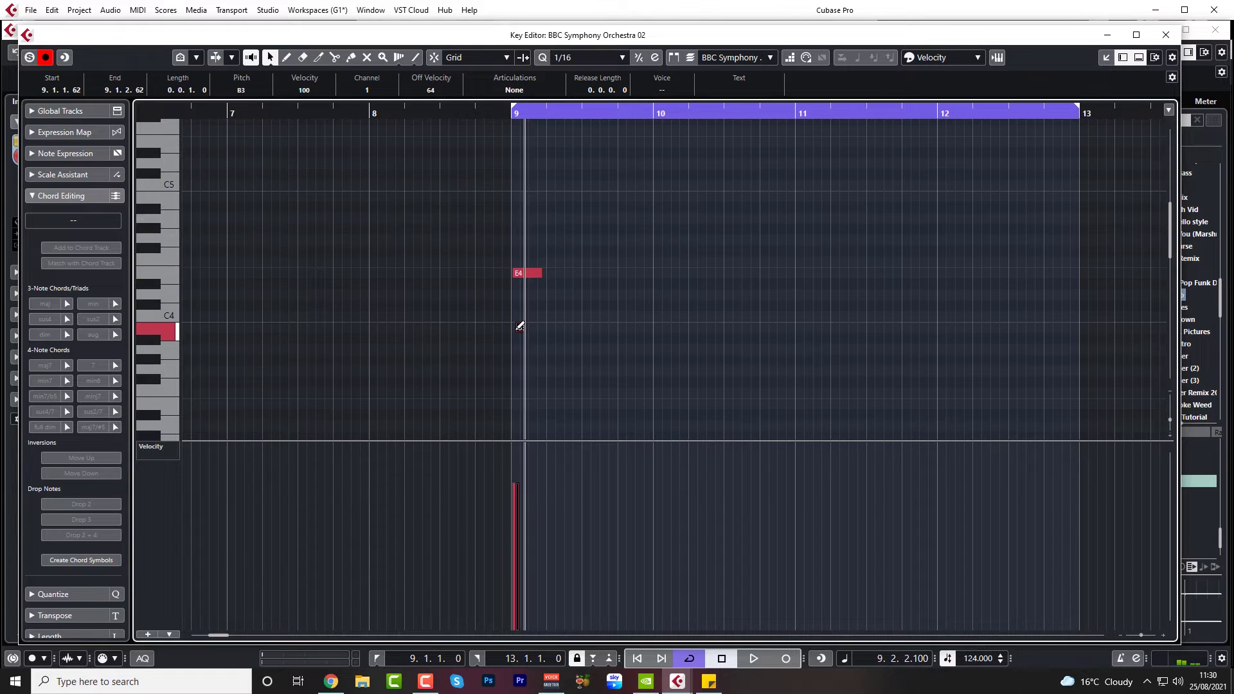
drag(529, 330, 542, 330)
drag(476, 112, 496, 131)
key(space)
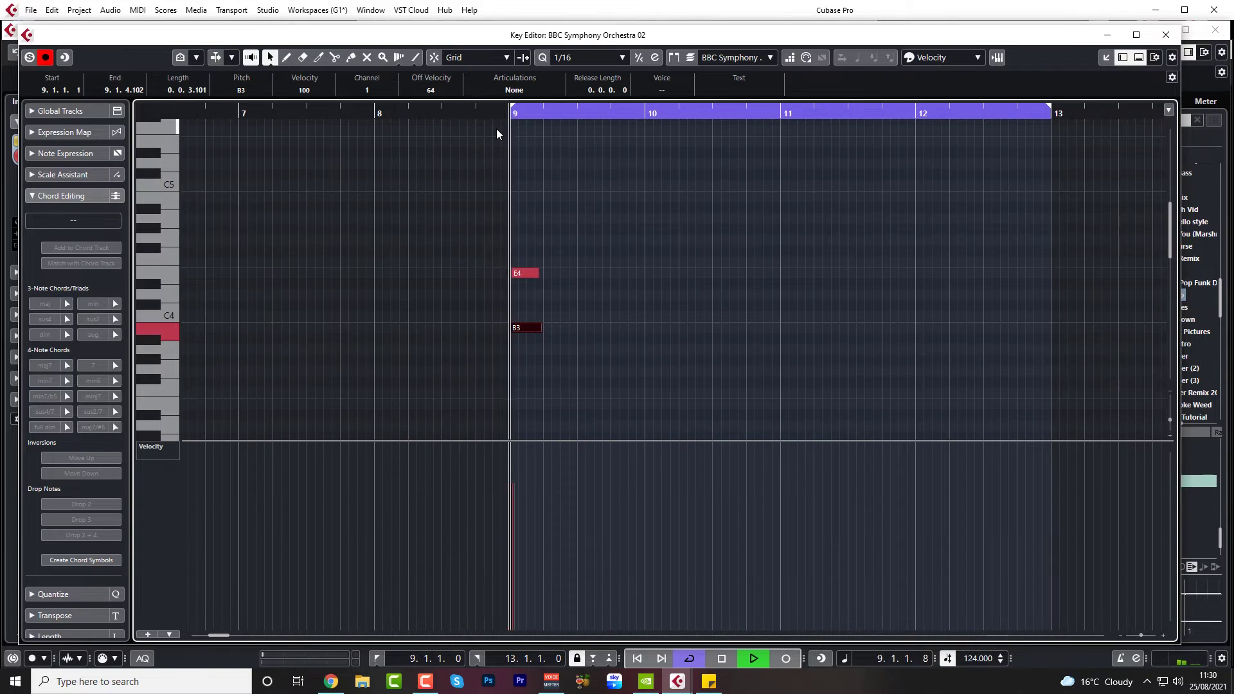
key(space)
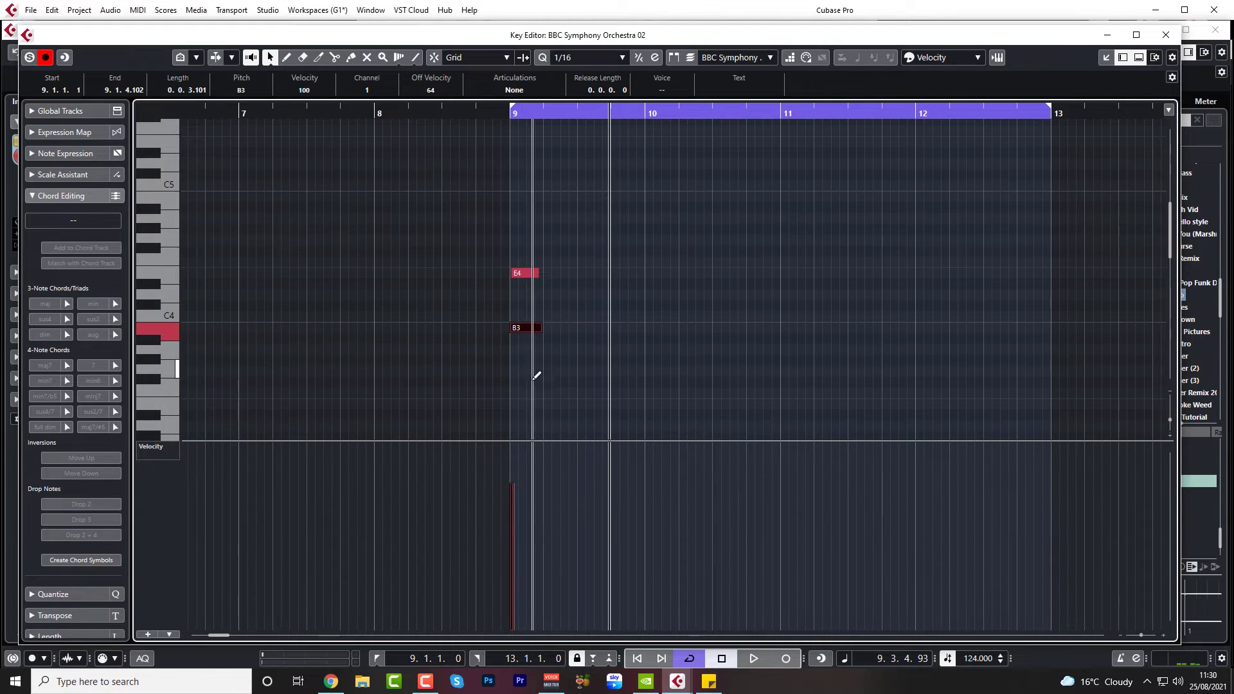
Copy the B3 note up an octave to B4, play the three-note chord and close the Key Editor
drag(524, 330, 527, 202)
click(579, 371)
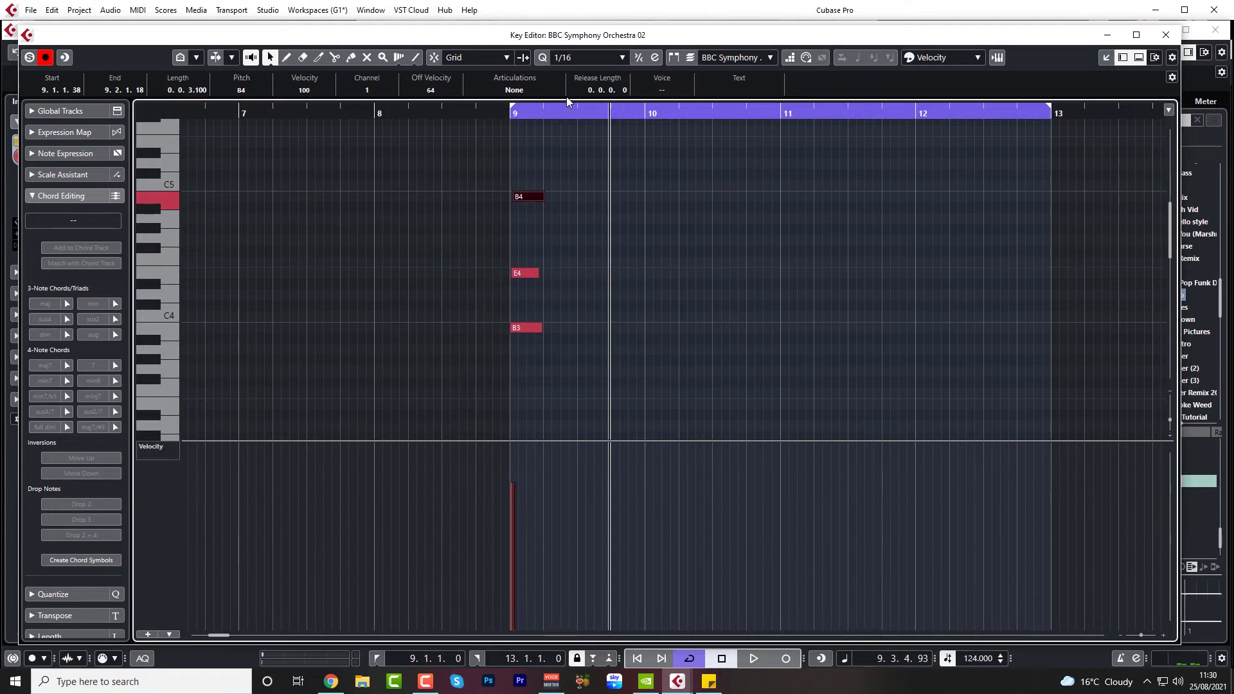
drag(500, 109, 496, 126)
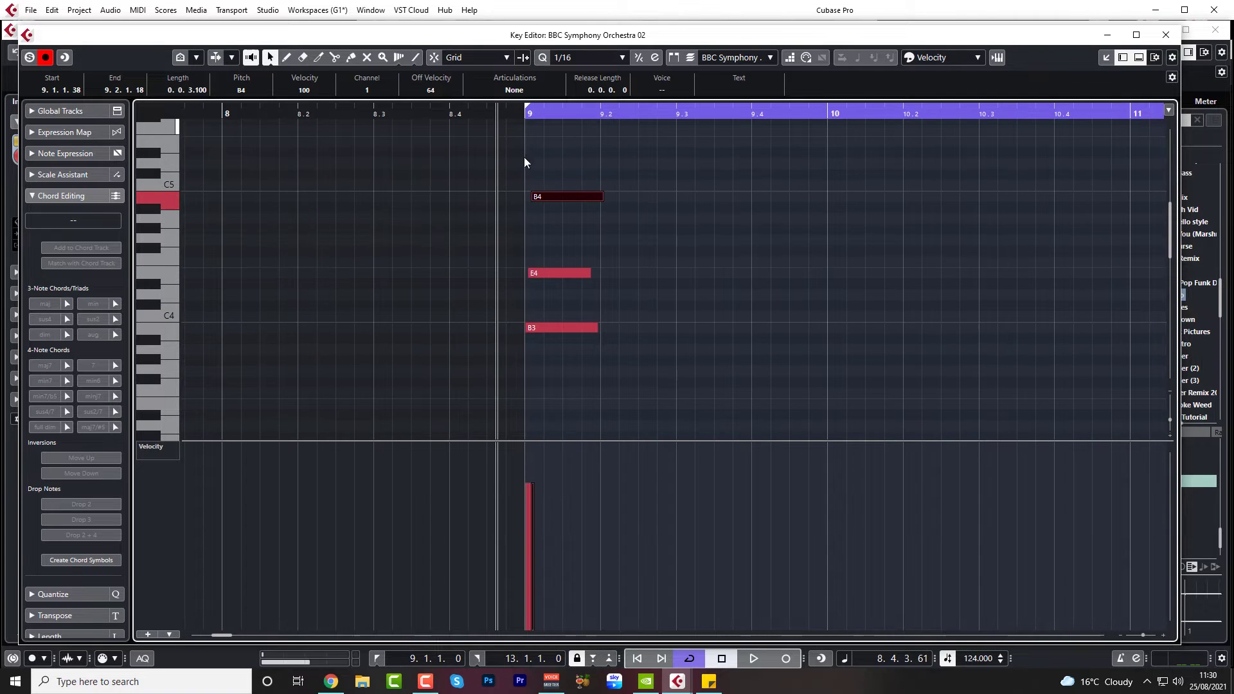
click(437, 115)
key(space)
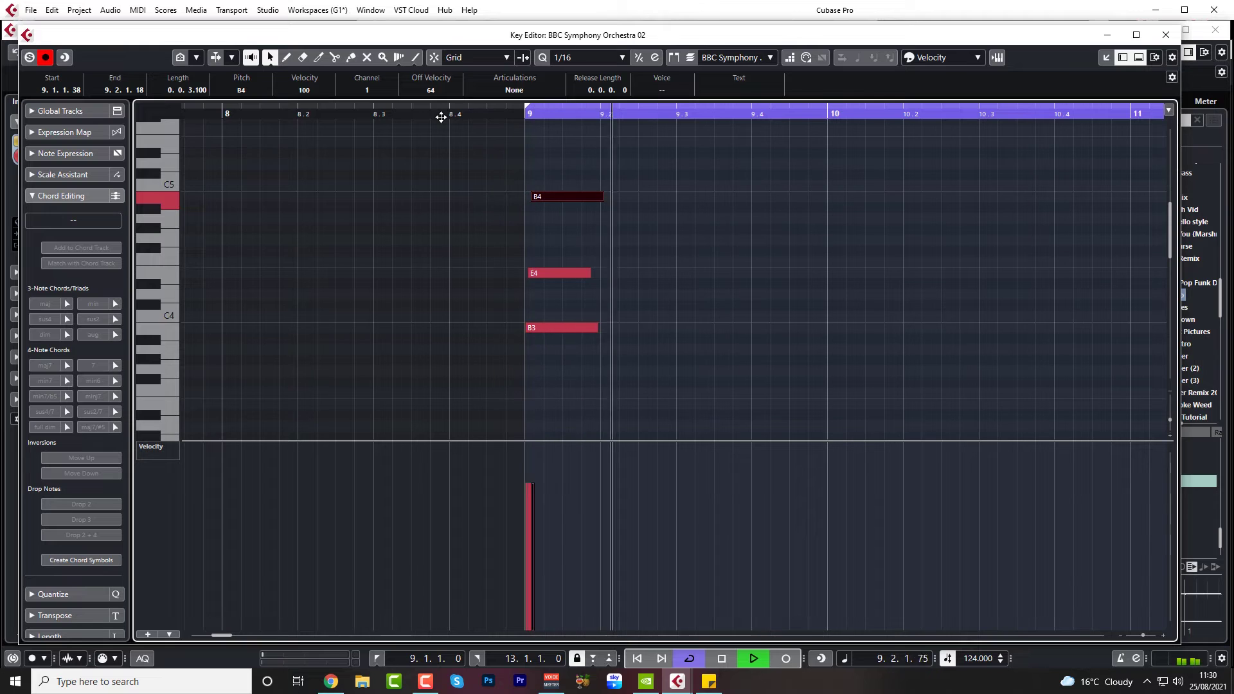
key(space)
click(1165, 35)
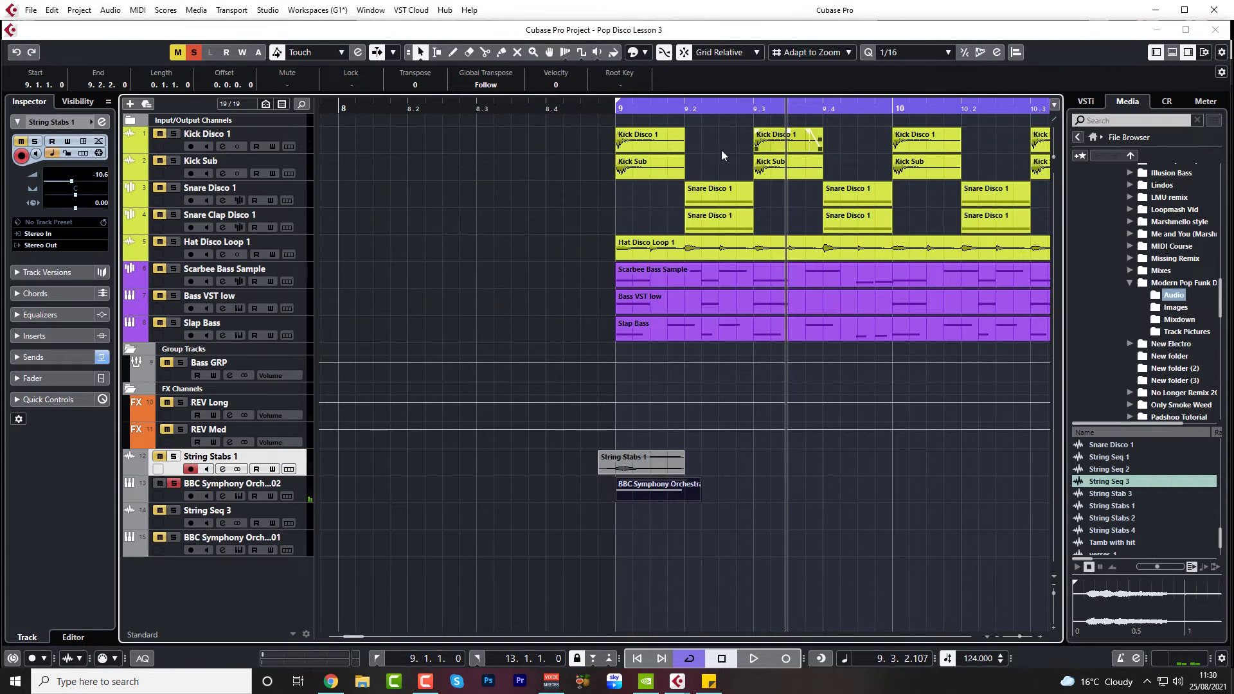
Add an audio send to REV Long on the BBC Symphony Orchestra 02 track and set its level to -13.6
click(167, 493)
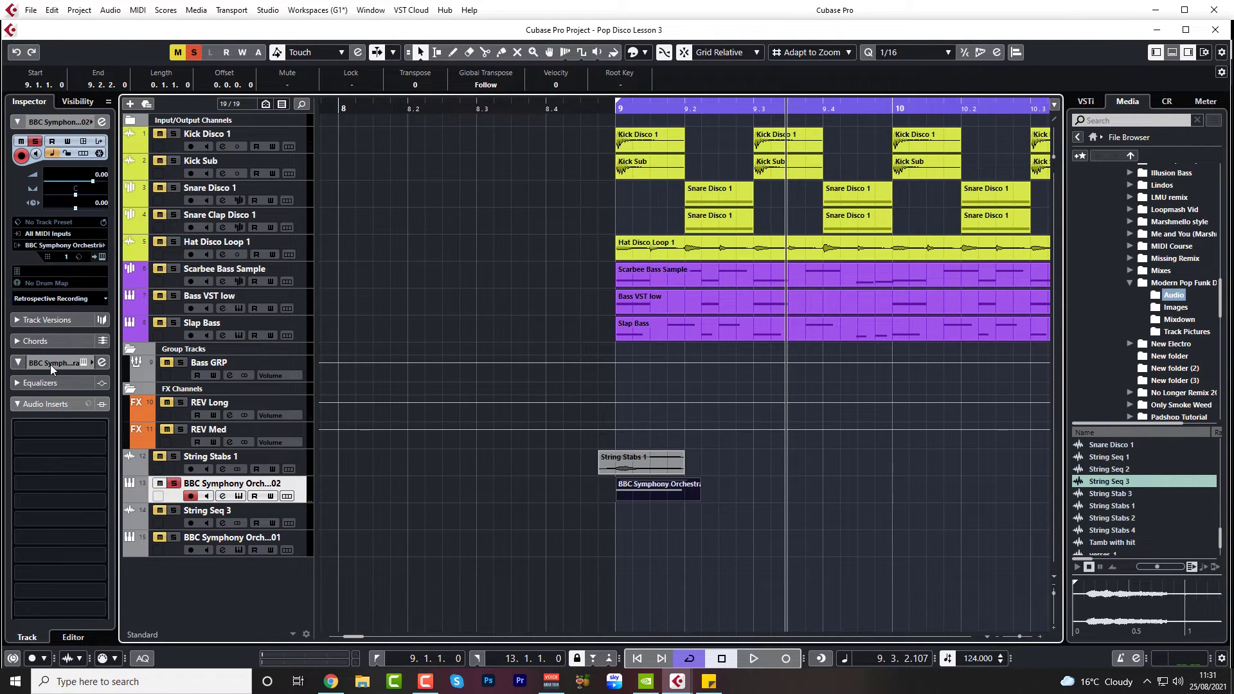
click(58, 402)
click(62, 422)
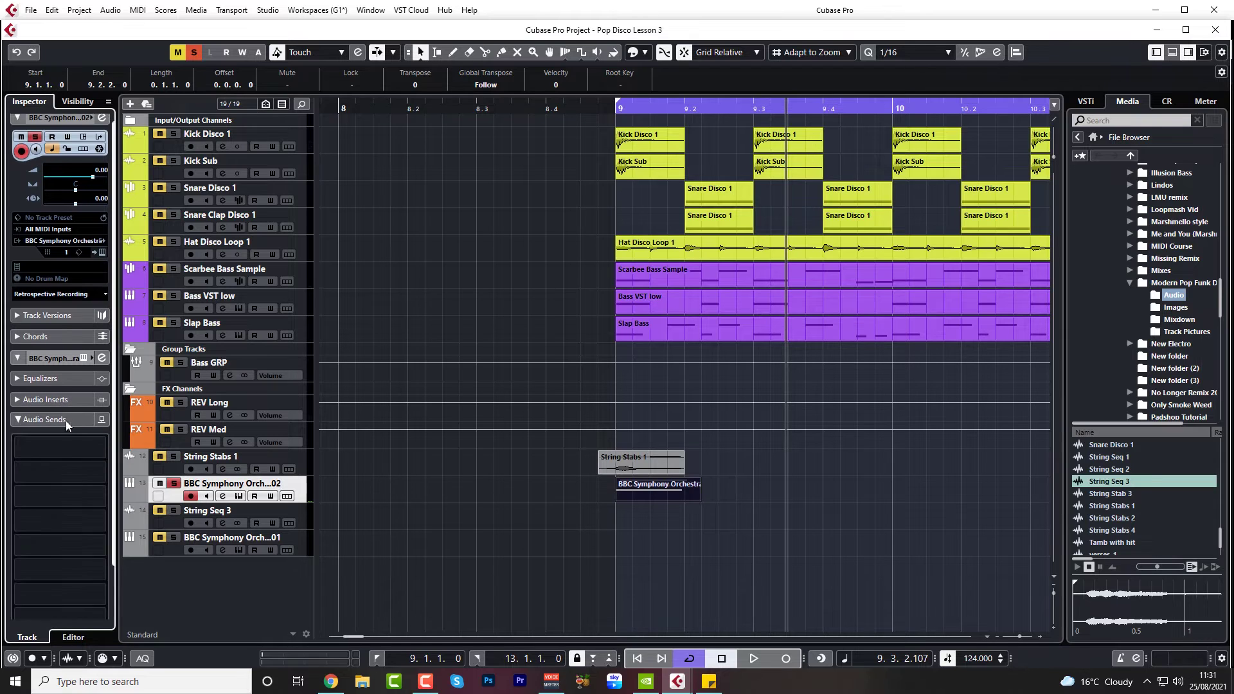
click(75, 437)
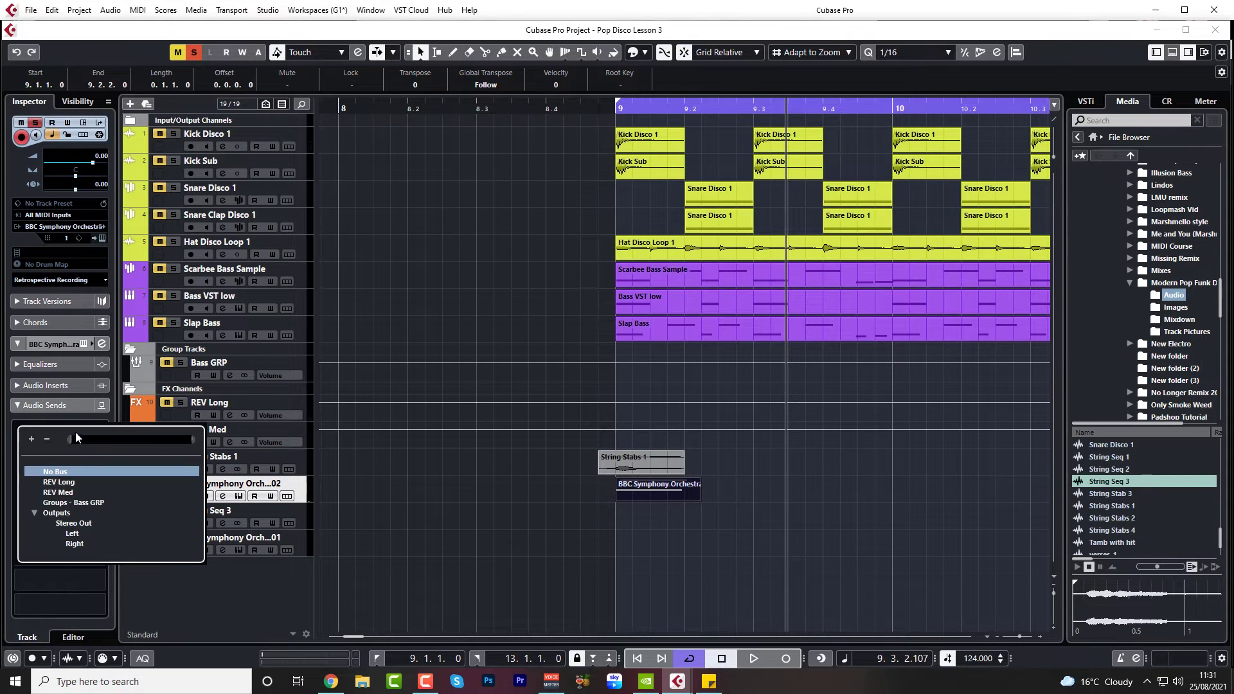
click(59, 483)
click(23, 426)
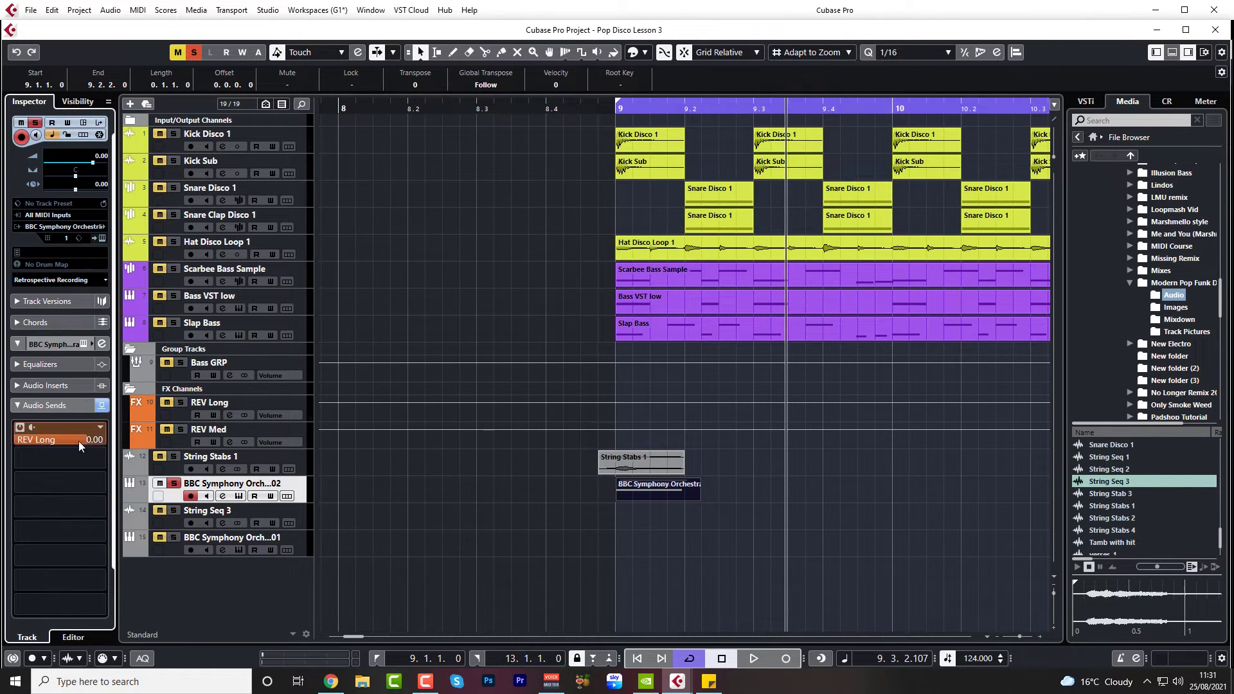
drag(78, 441, 19, 457)
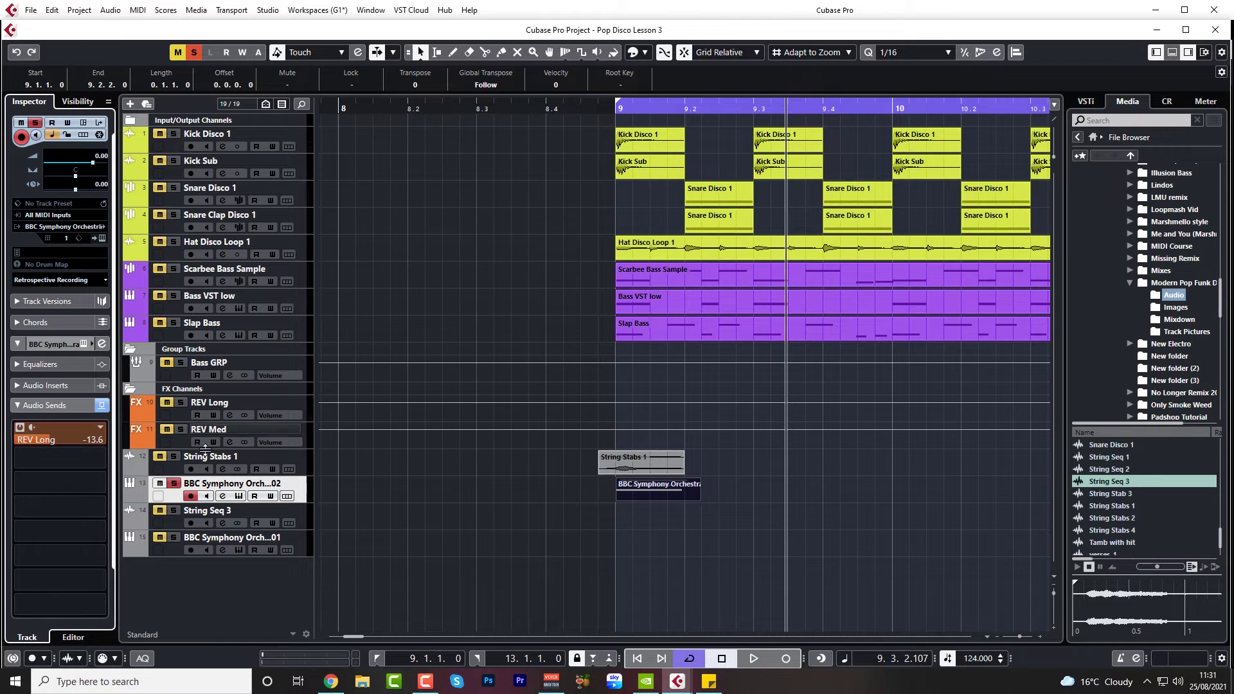
Solo String Stabs 1 instead of the BBC Symphony Orchestra 02 track and play it from just before bar 9
click(173, 456)
click(173, 484)
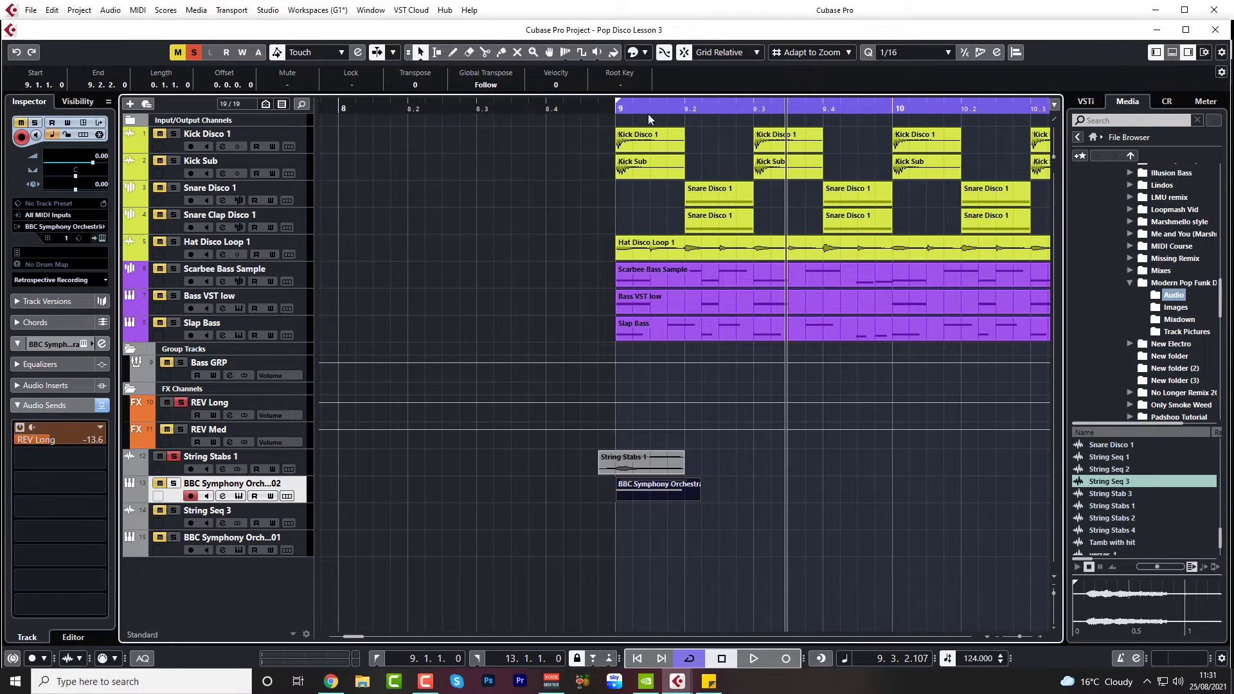
click(580, 108)
key(space)
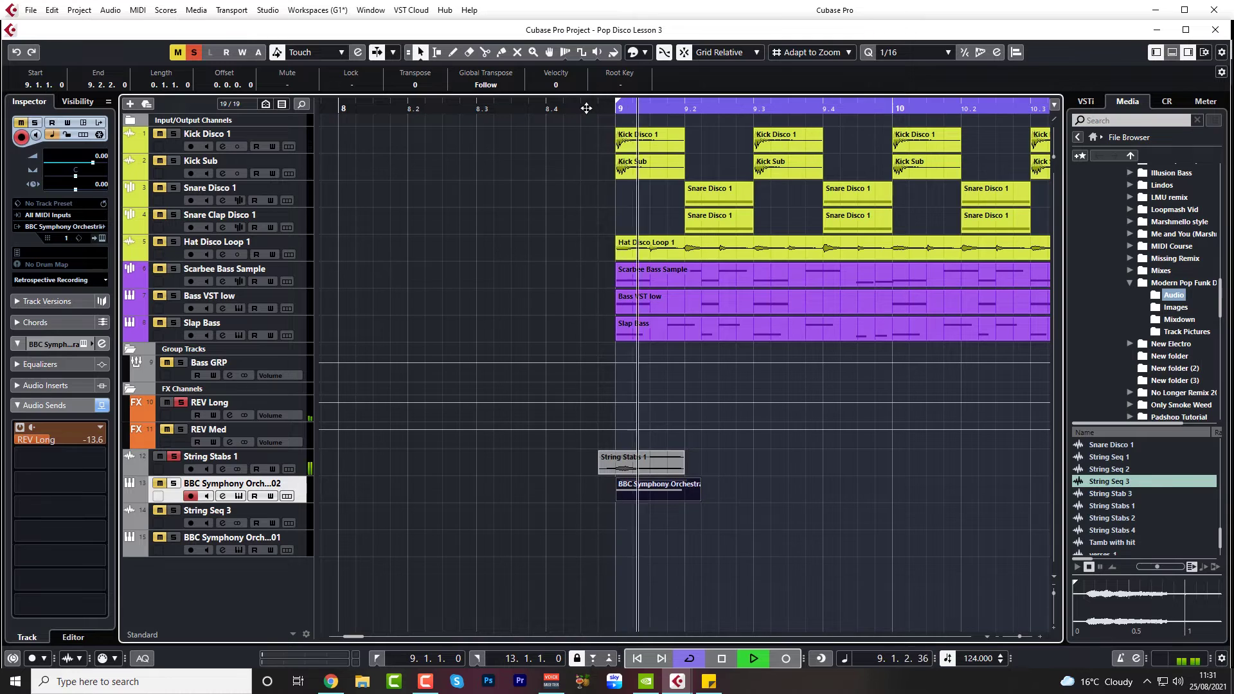
key(space)
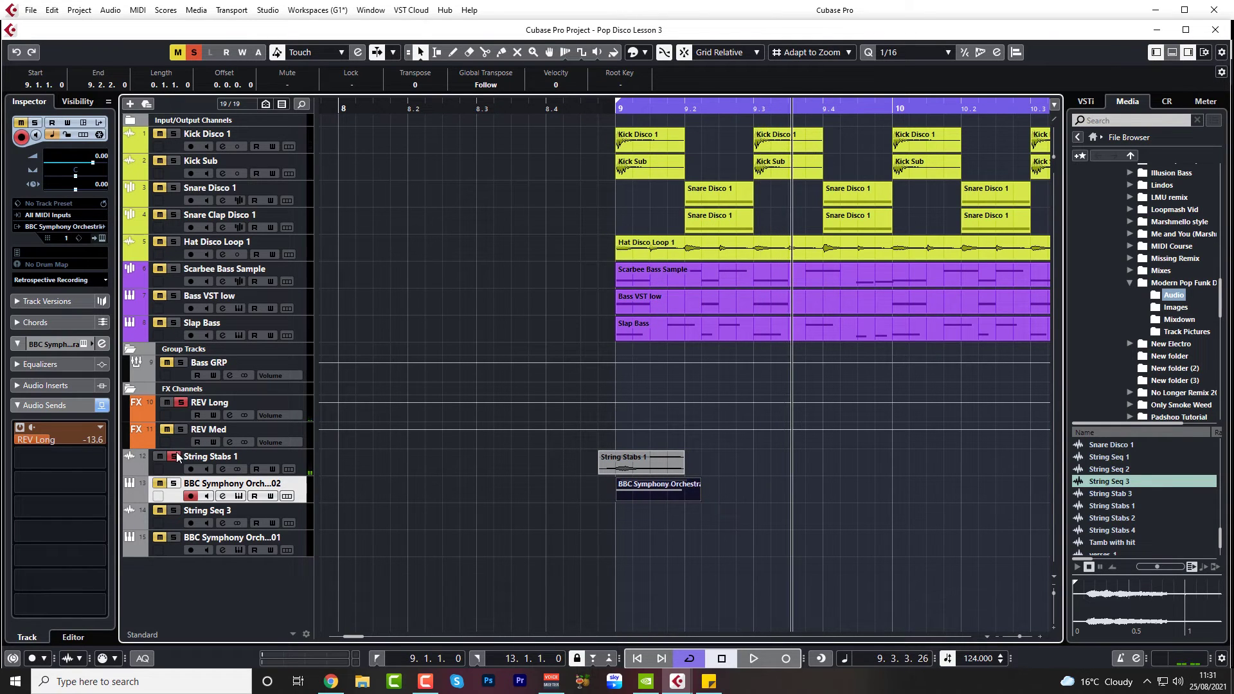
Switch the solo back to the BBC Symphony Orchestra 02 track and play its chord with the long reverb
click(173, 456)
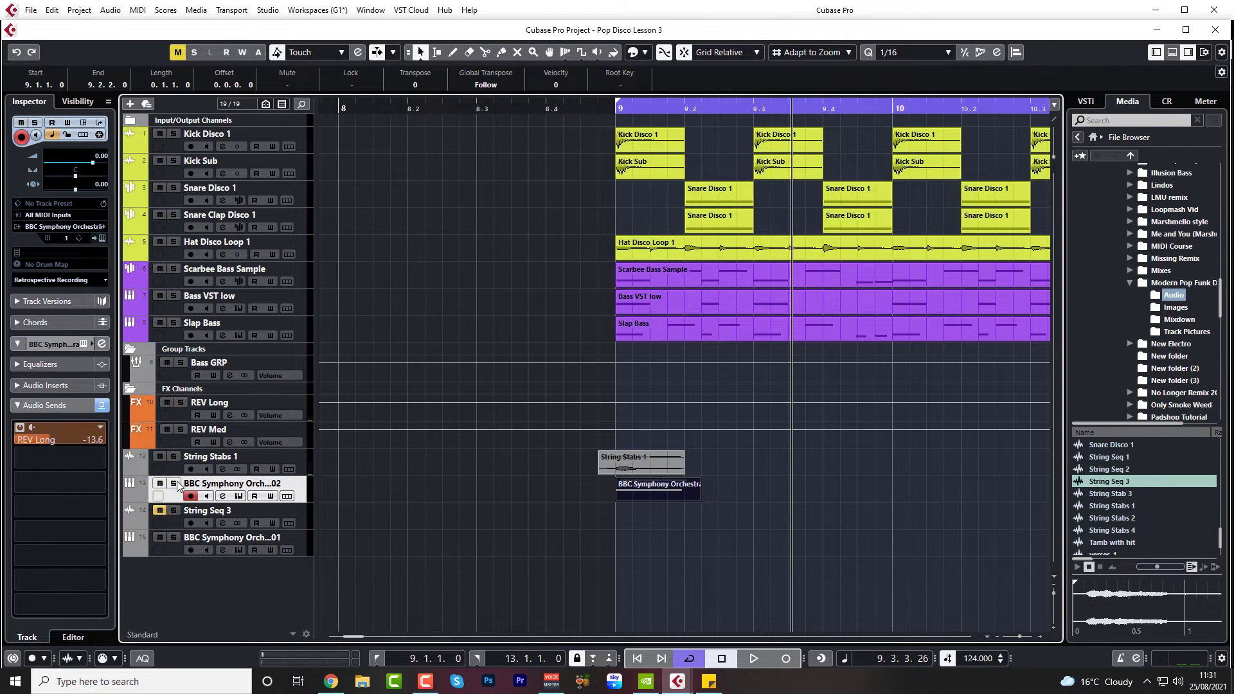
click(173, 483)
click(556, 109)
key(space)
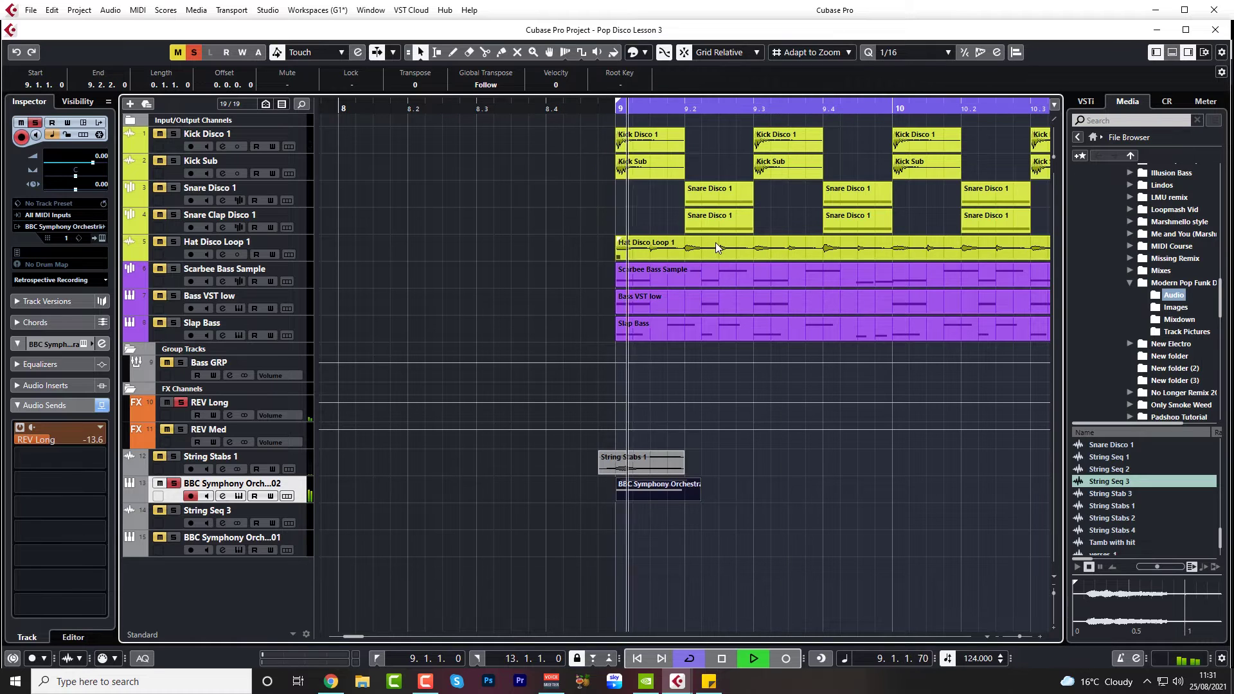
key(space)
Equalize the BBC Symphony Orchestra 02 channel with a low cut at 518.5 Hz and a 10.8 dB high-band boost at 426 Hz
click(221, 498)
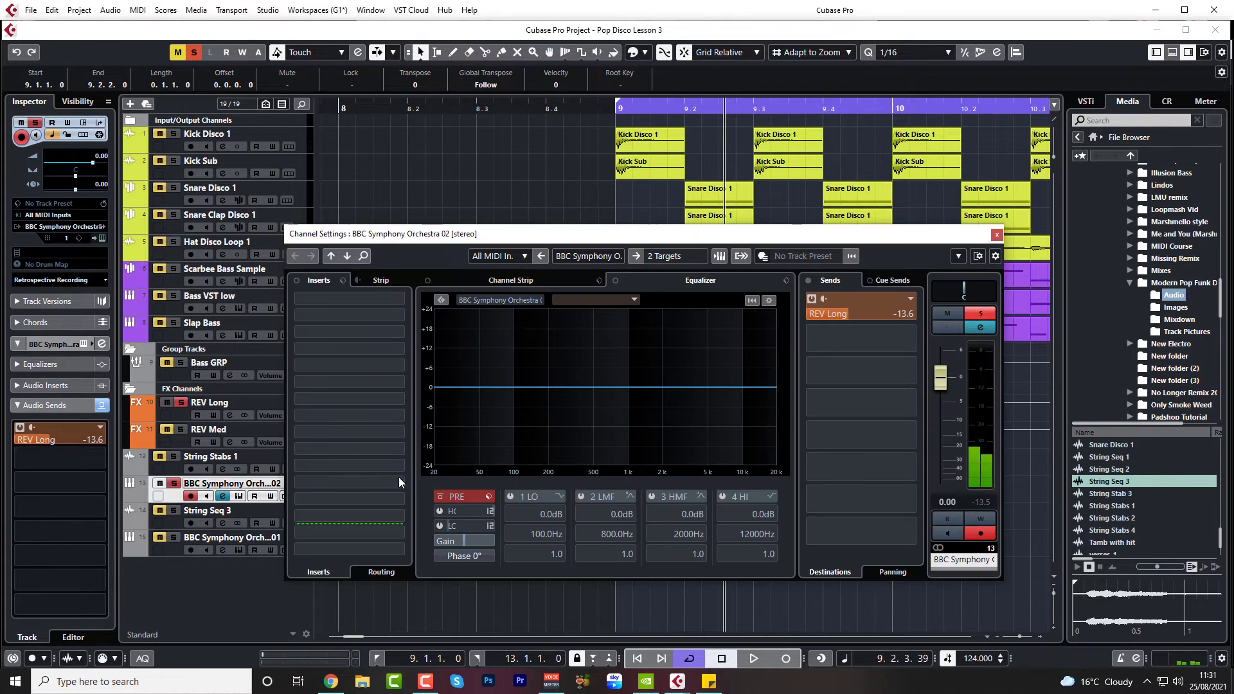
click(440, 526)
mouse_move(479, 525)
mouse_down()
mouse_move(487, 426)
mouse_move(467, 469)
mouse_up()
click(724, 496)
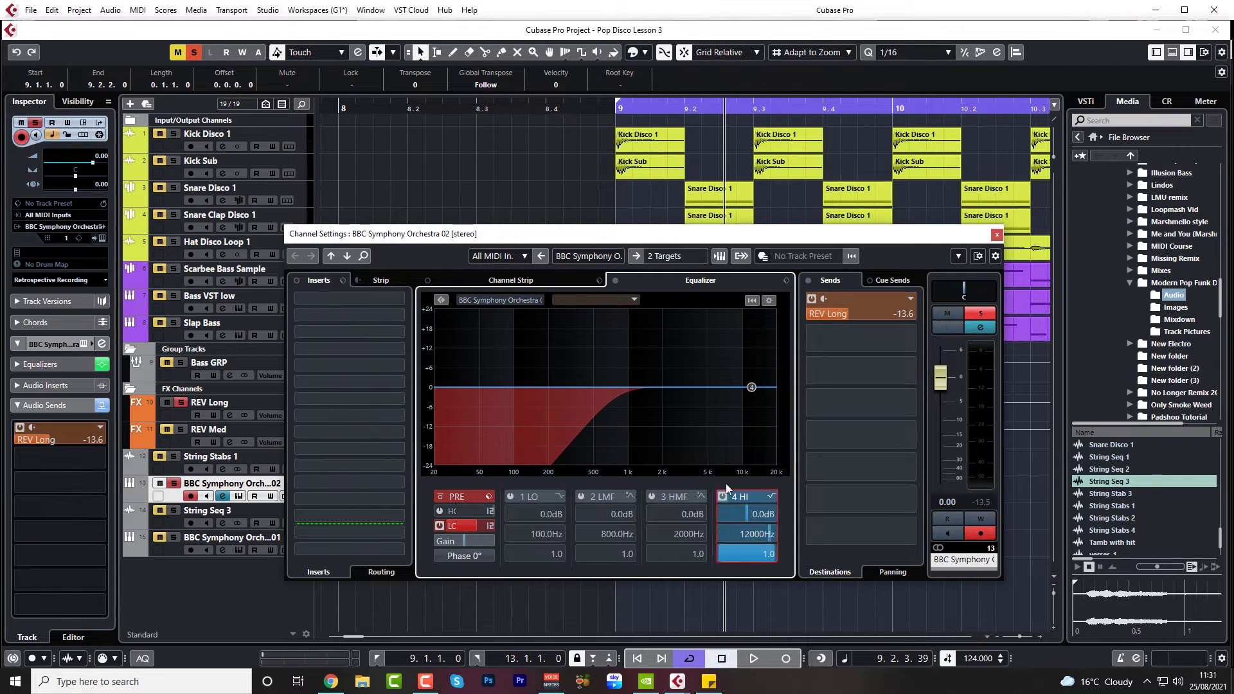
drag(753, 386, 577, 352)
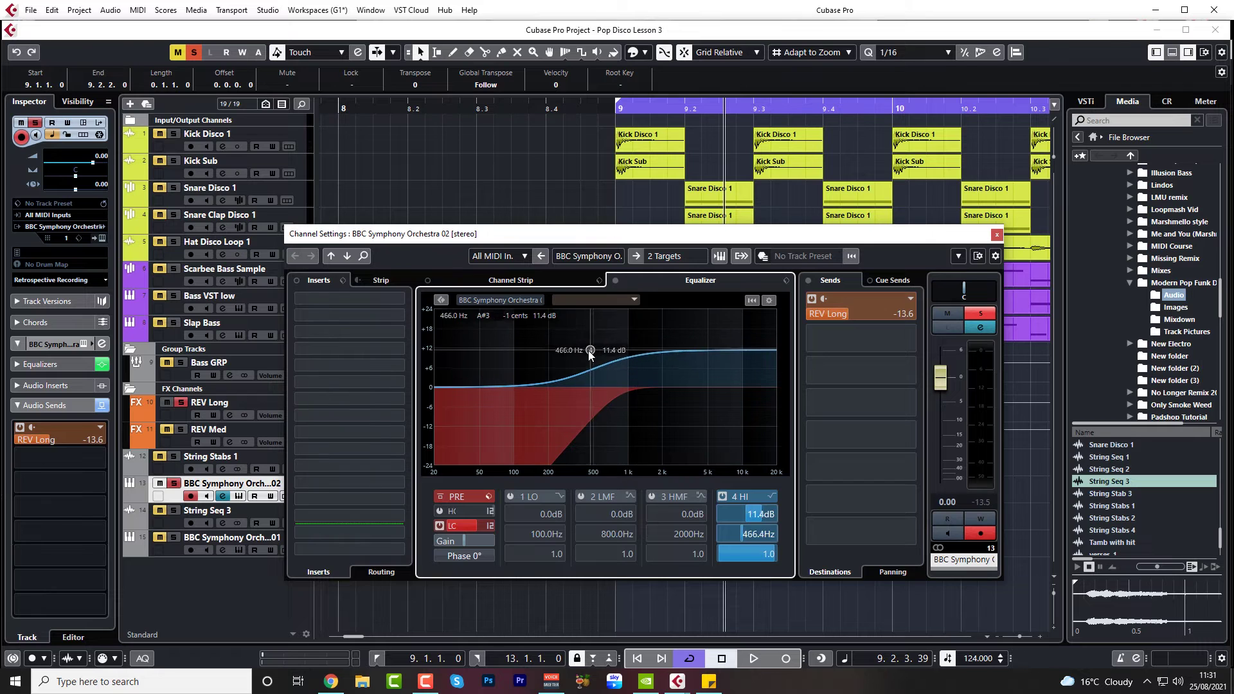
drag(453, 528, 445, 561)
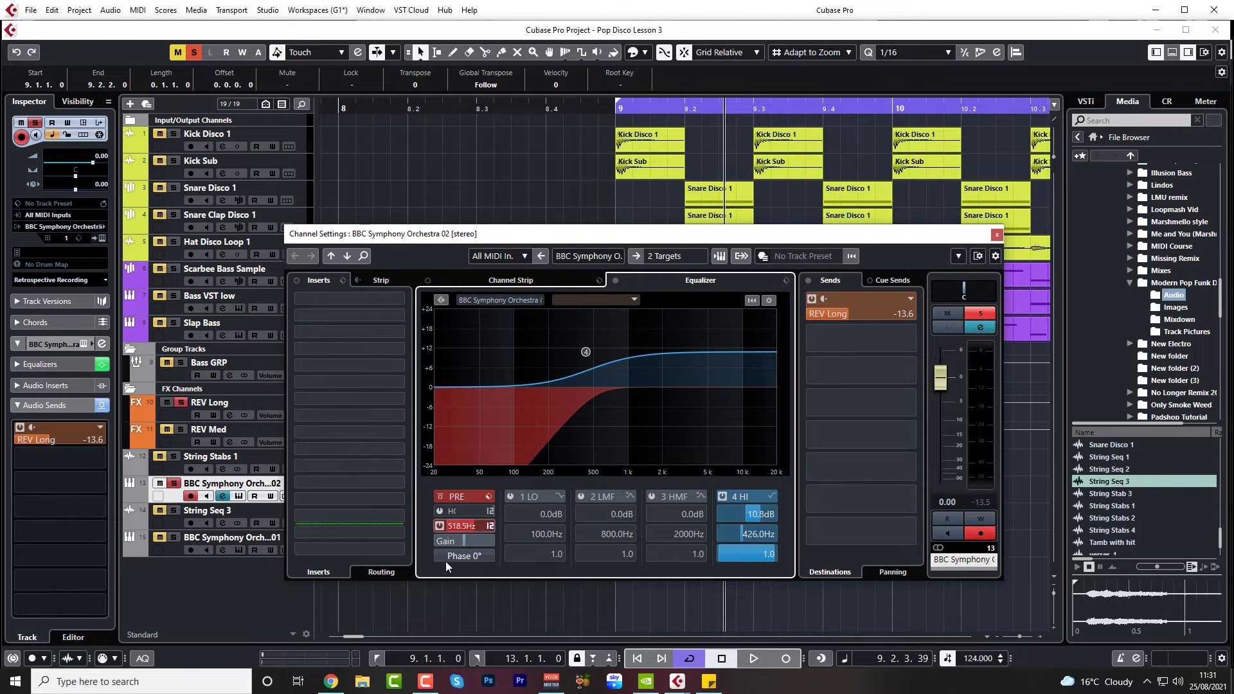
Lower the BBC Symphony Orchestra 02 channel level to -5.35 while playing the equalized chord, and close its channel settings
click(592, 111)
key(space)
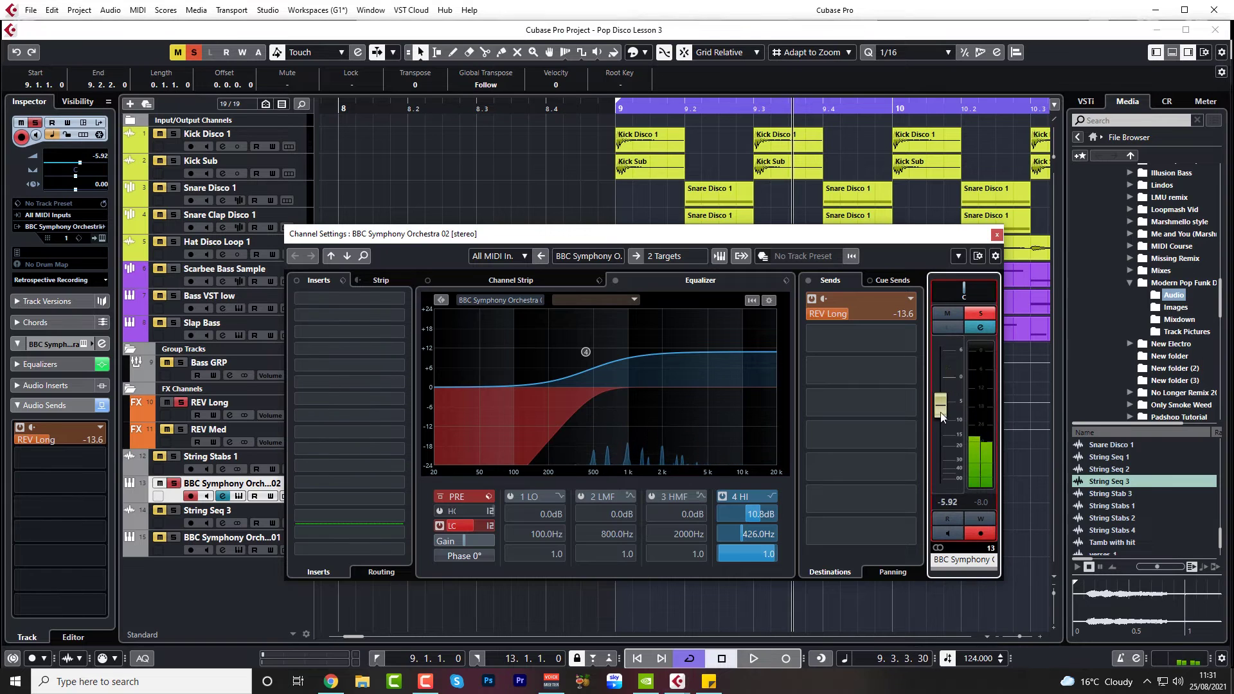
drag(945, 389, 944, 415)
click(556, 108)
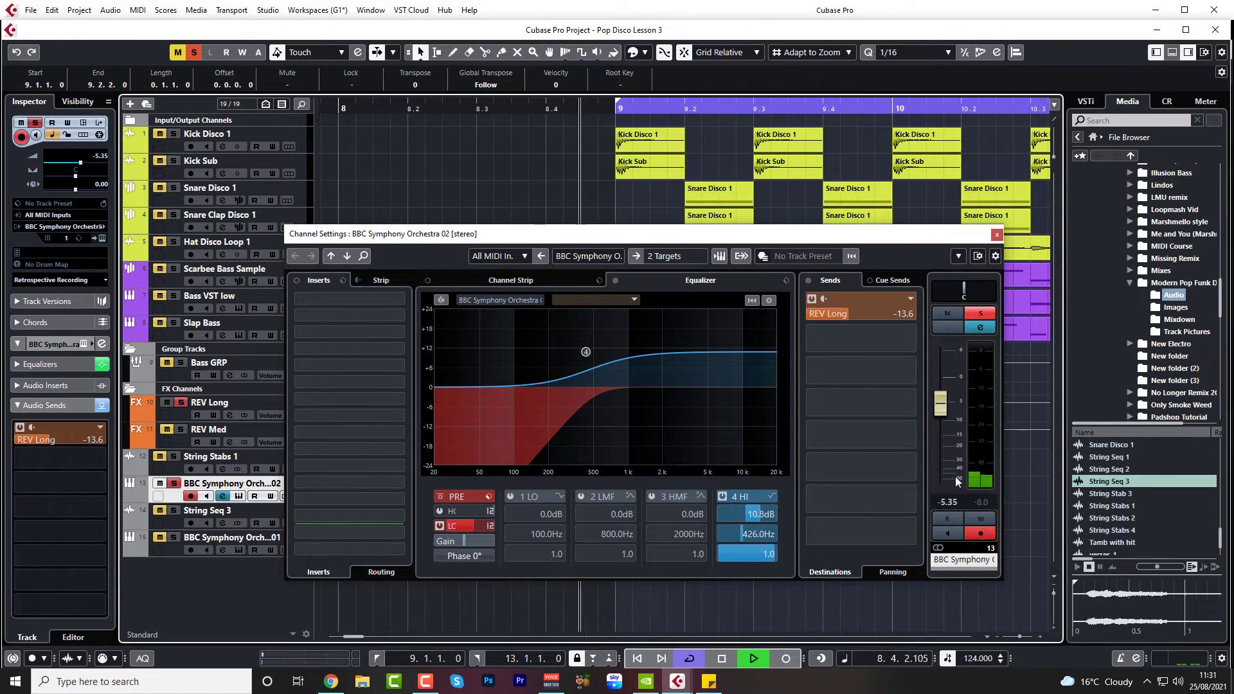
key(space)
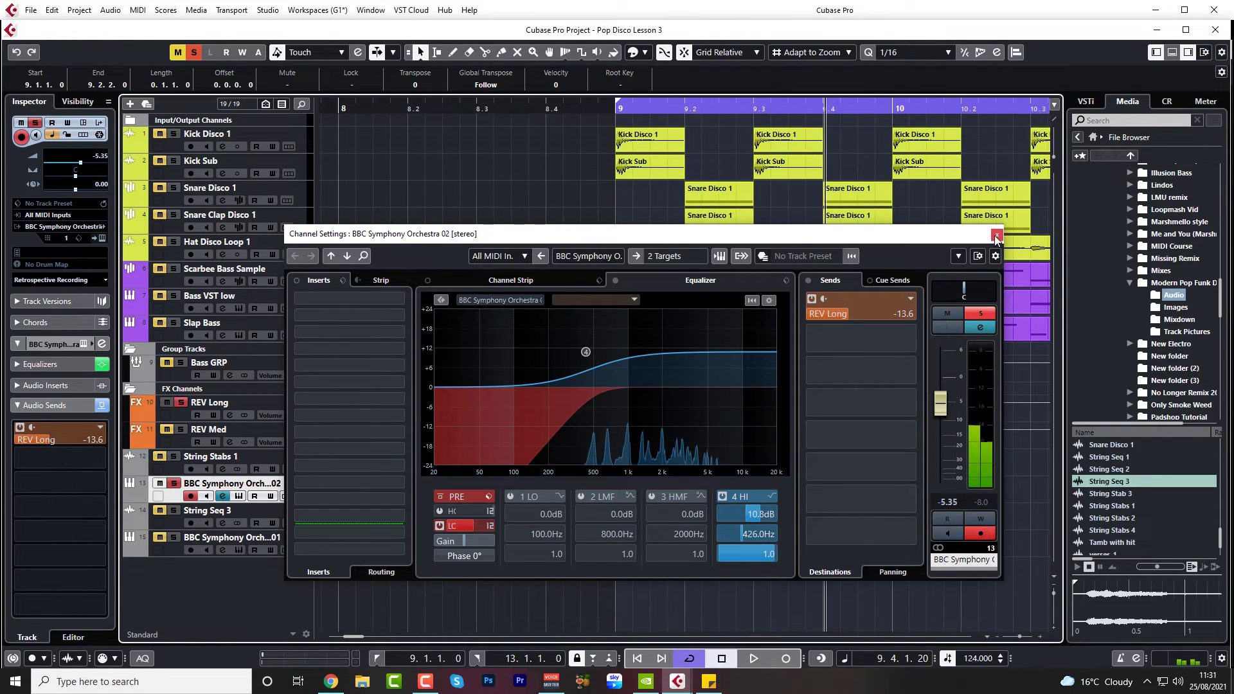
click(997, 235)
Solo String Stabs 1 instead of the BBC Symphony Orchestra 02 track and play the sample from beat 8.4
click(174, 458)
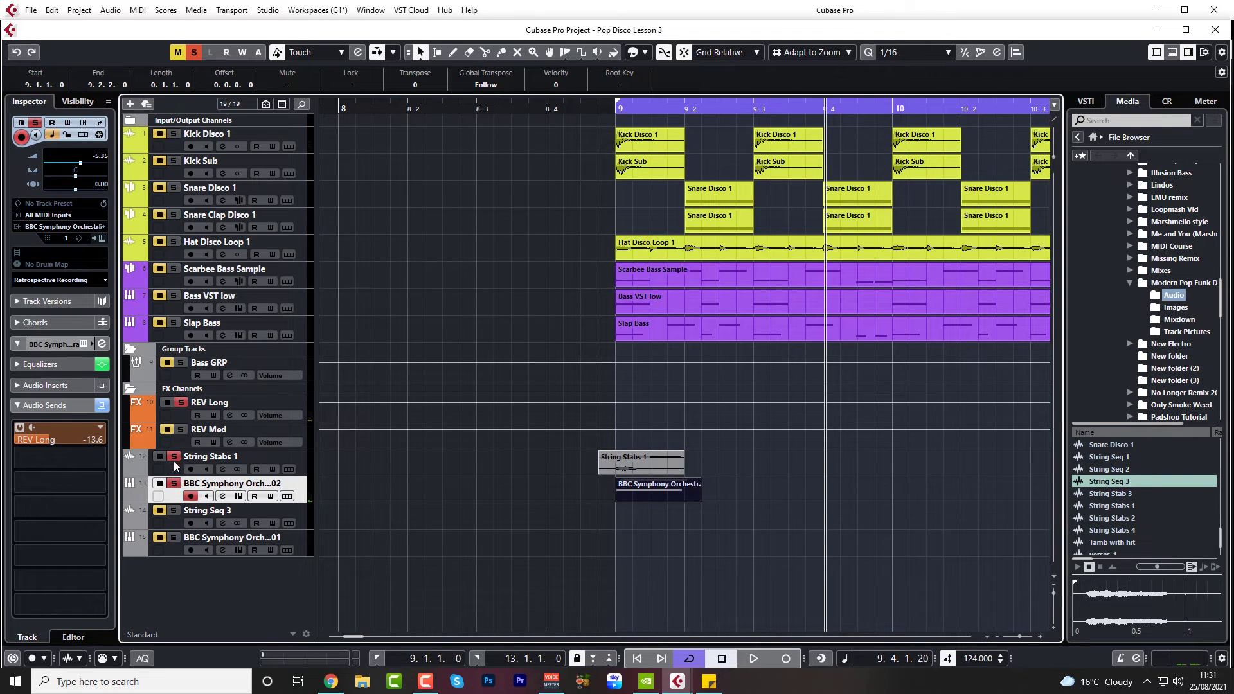
click(174, 484)
click(579, 107)
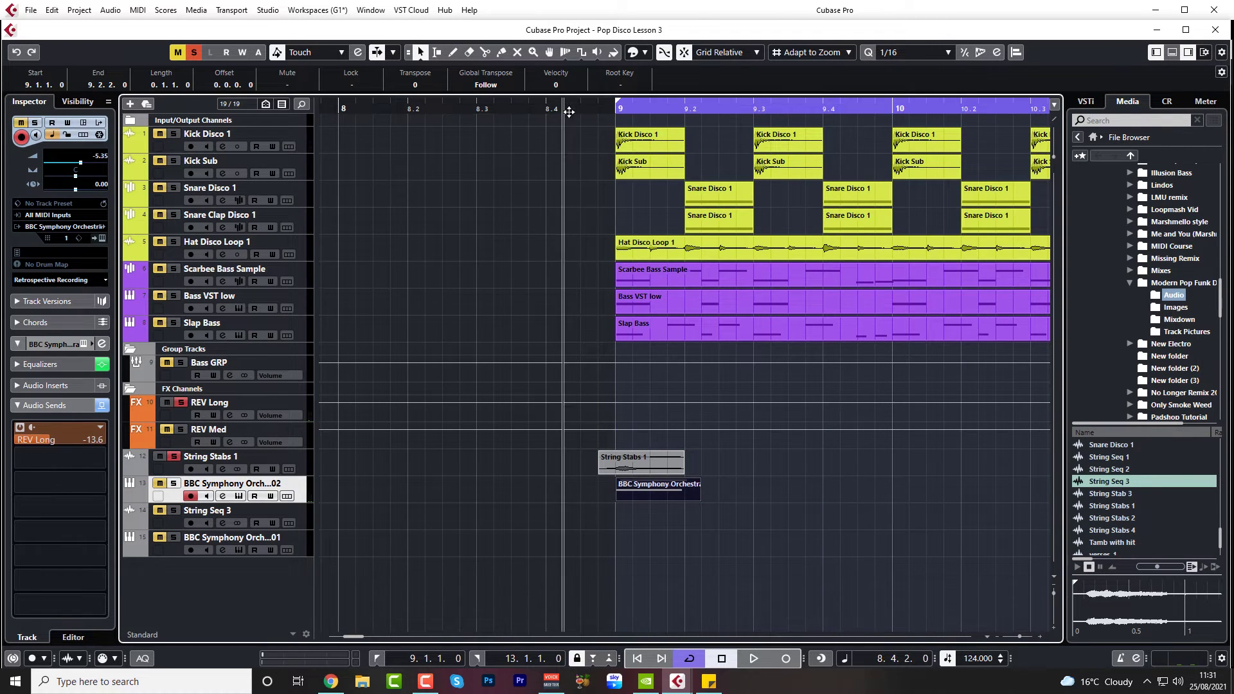
key(space)
key(space)
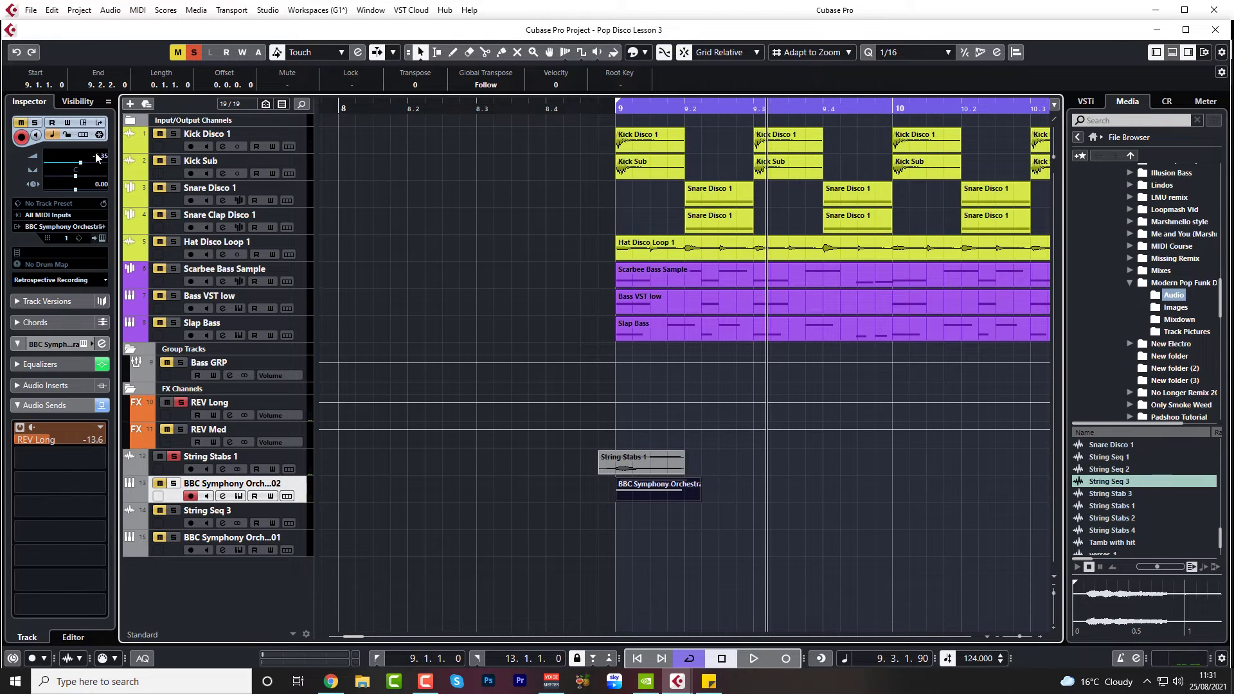
Set the BBC Symphony Orchestra 02 track volume to -7.36, solo the track and play its chord
drag(97, 157, 101, 165)
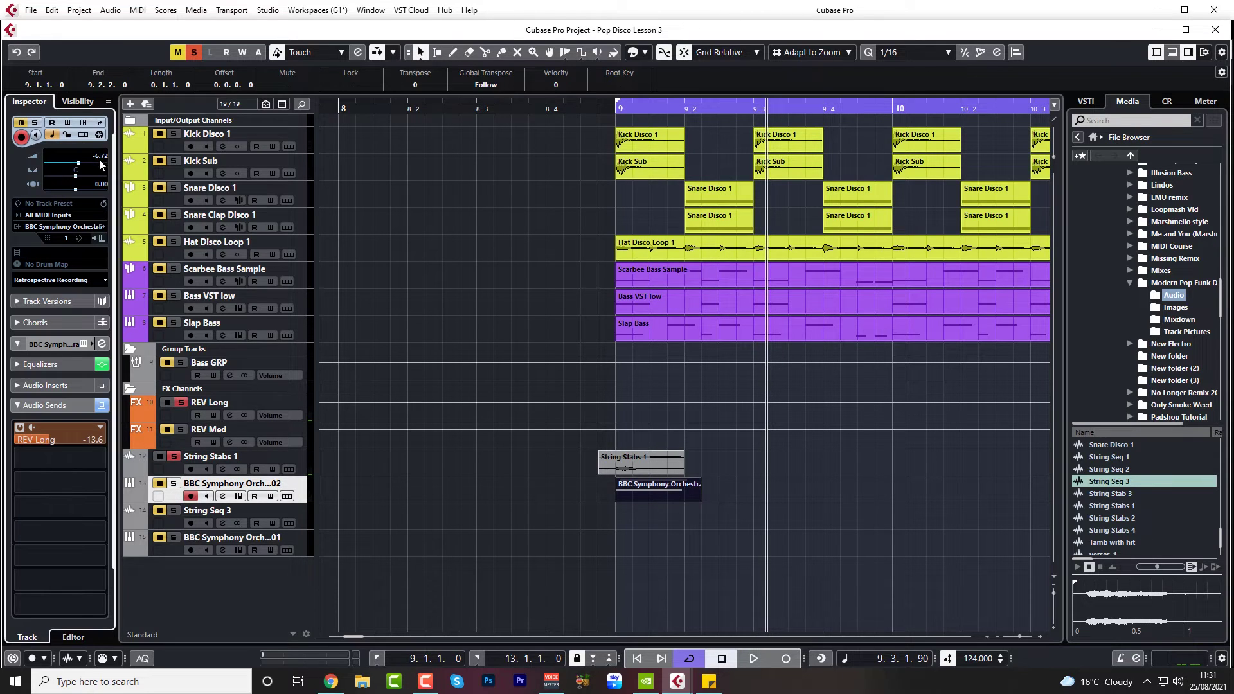
click(174, 484)
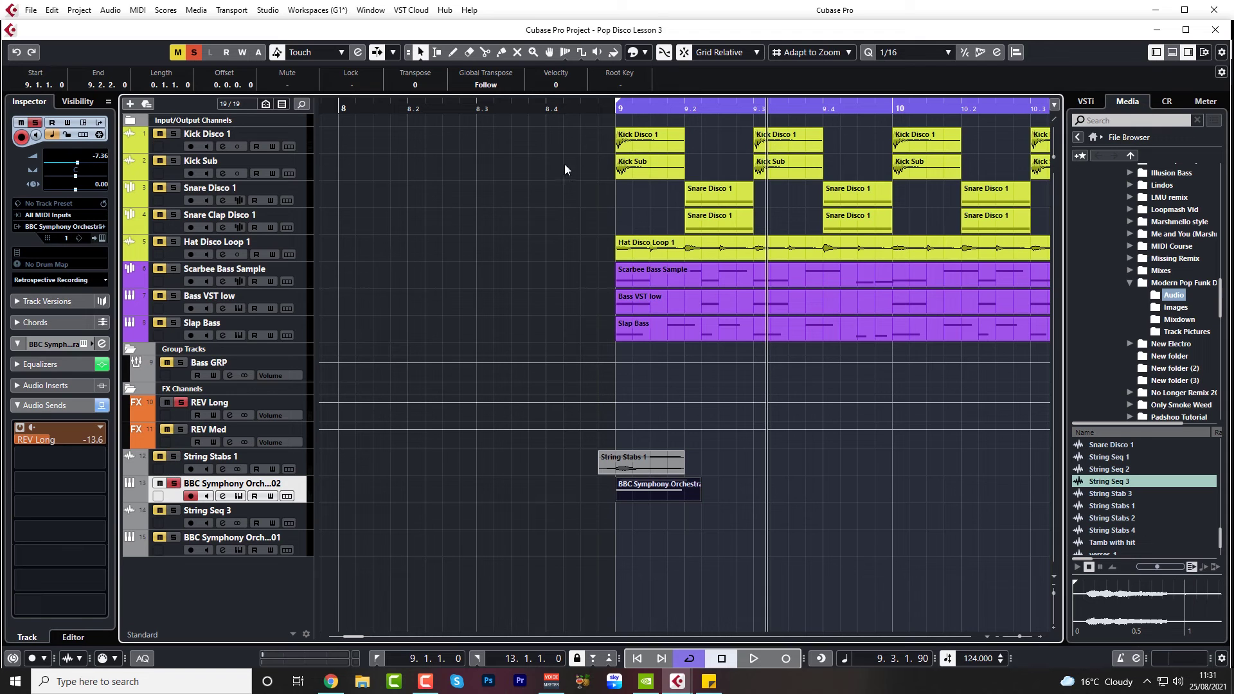
click(589, 126)
key(space)
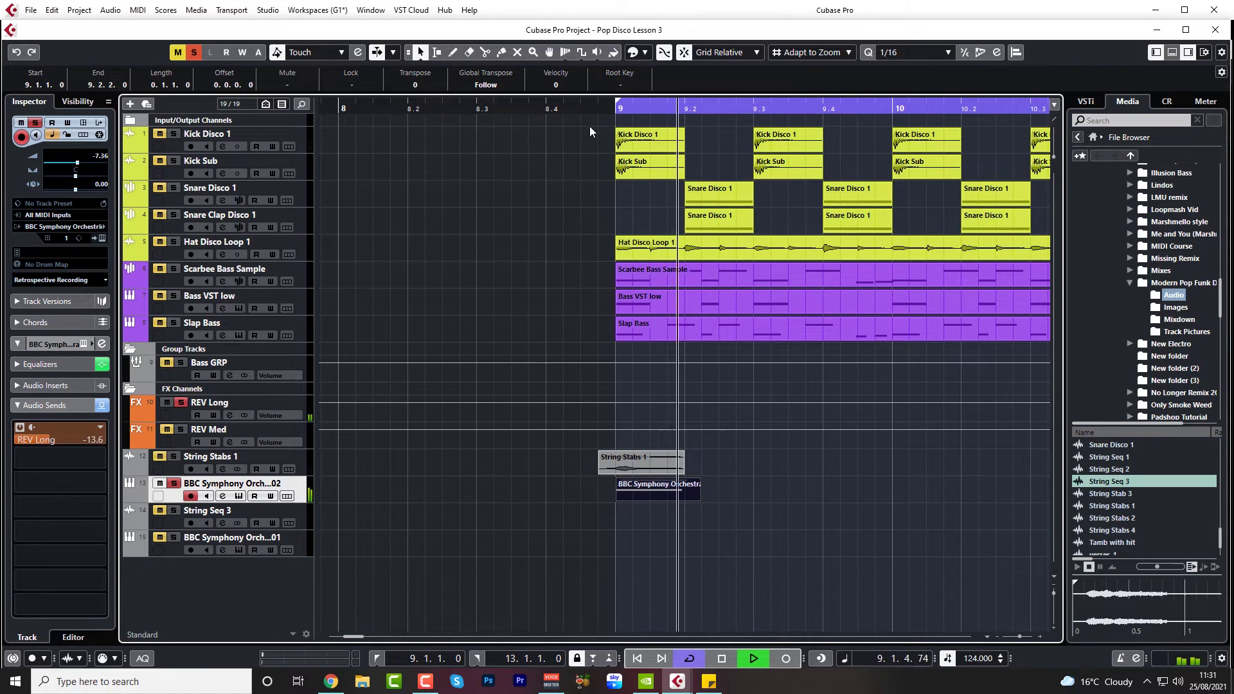
key(space)
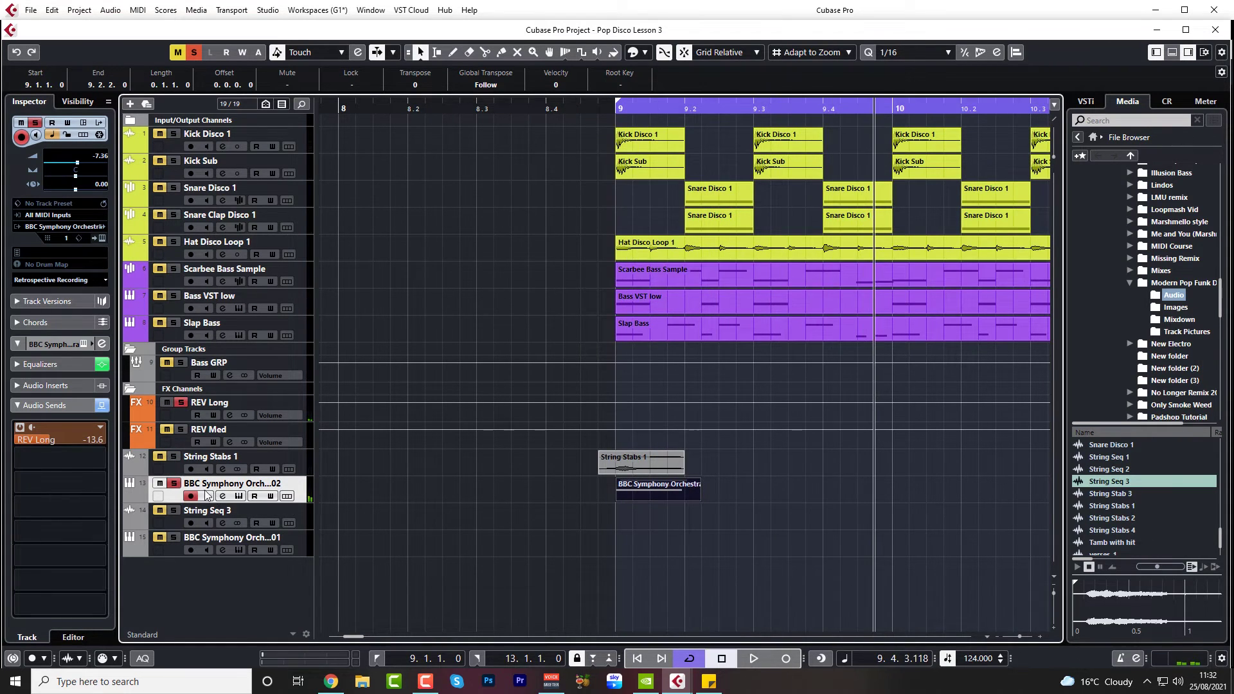
Clear all solos, mute String Stabs 1 and play the violin chord together with the drums and bass
click(192, 54)
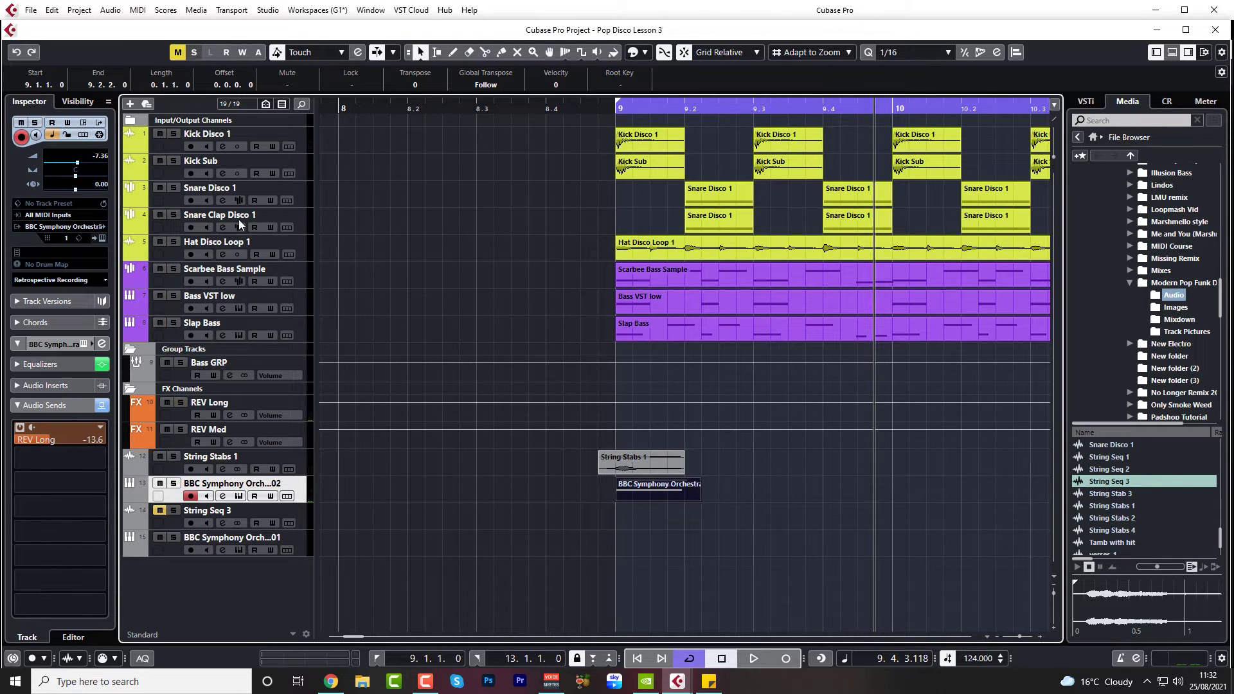
click(158, 457)
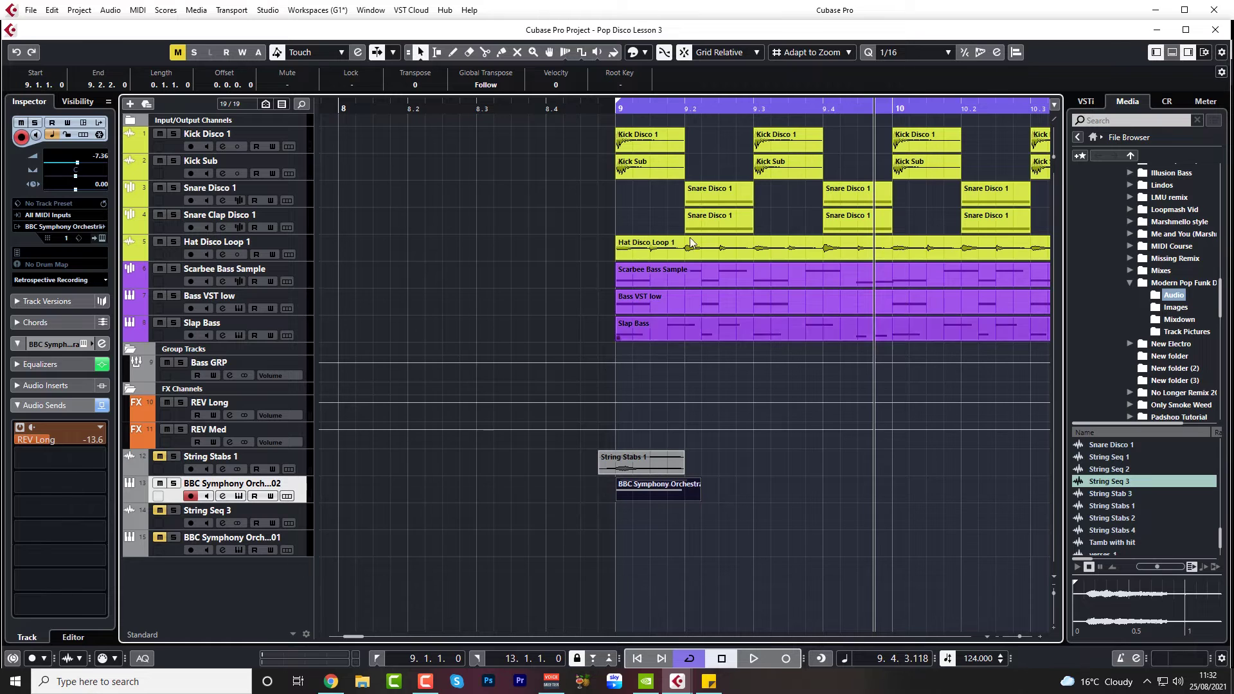
click(442, 106)
key(space)
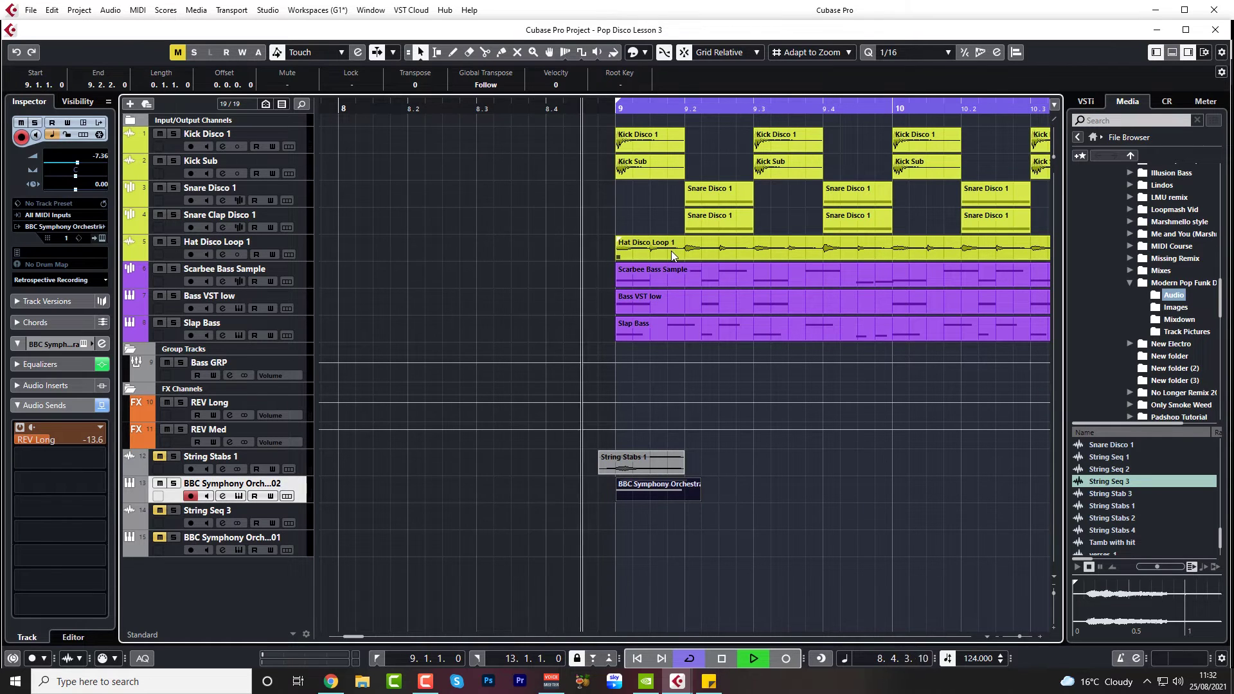
key(space)
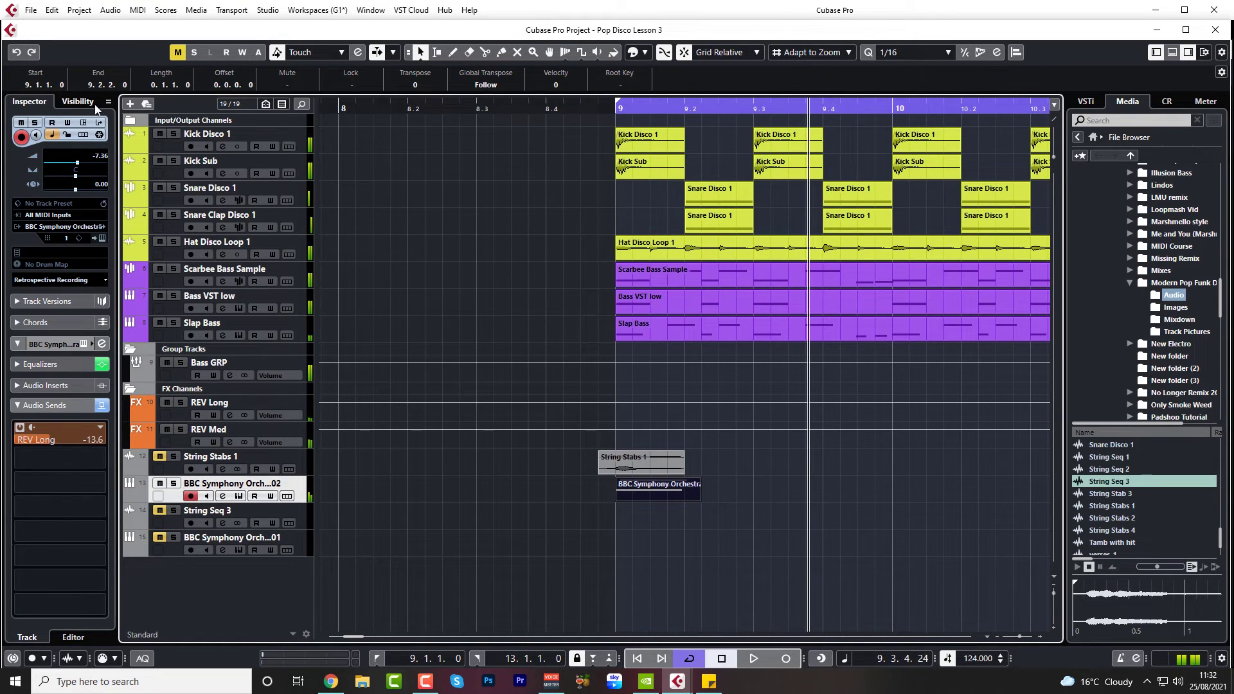
Set the BBC Symphony Orchestra 02 track volume to -9.46 and play it in the full mix from just before bar 9
drag(106, 157, 103, 169)
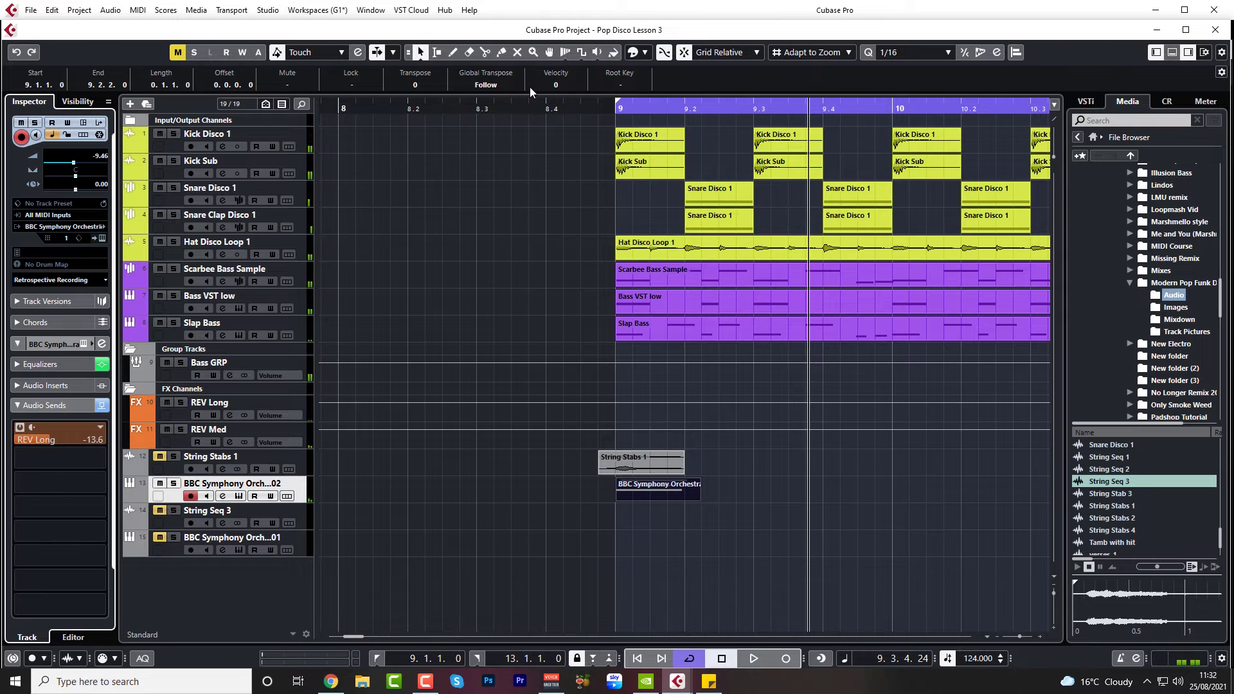
click(551, 108)
key(space)
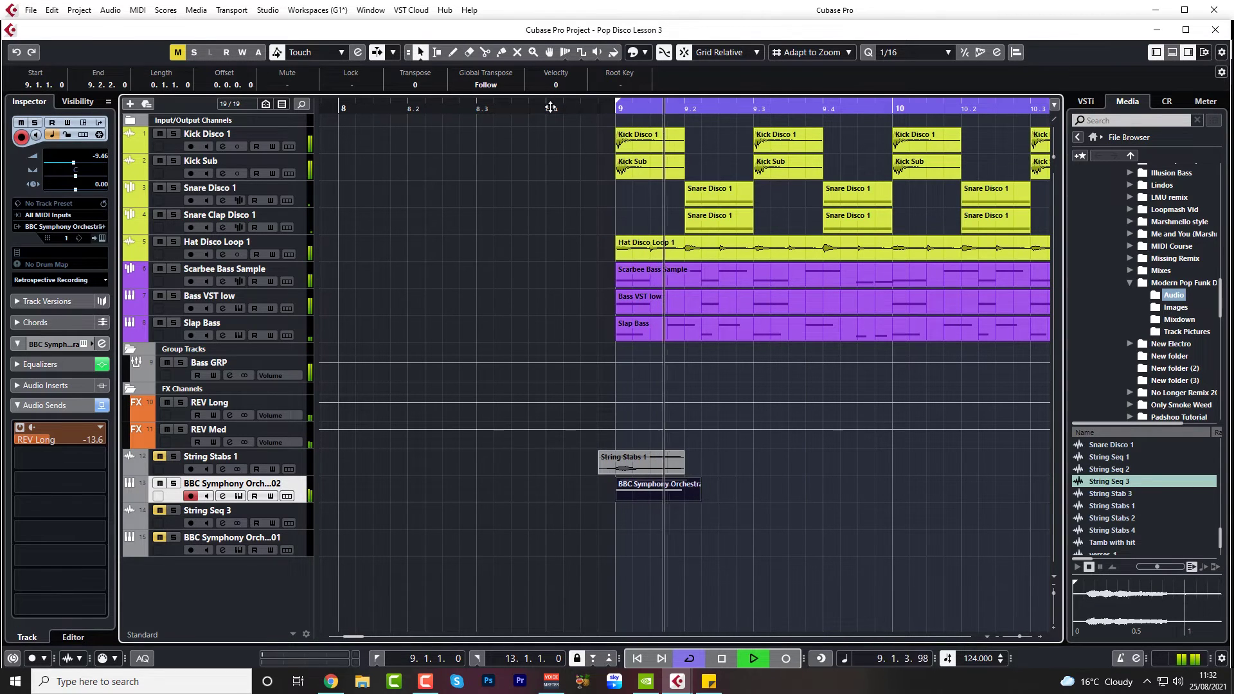
key(space)
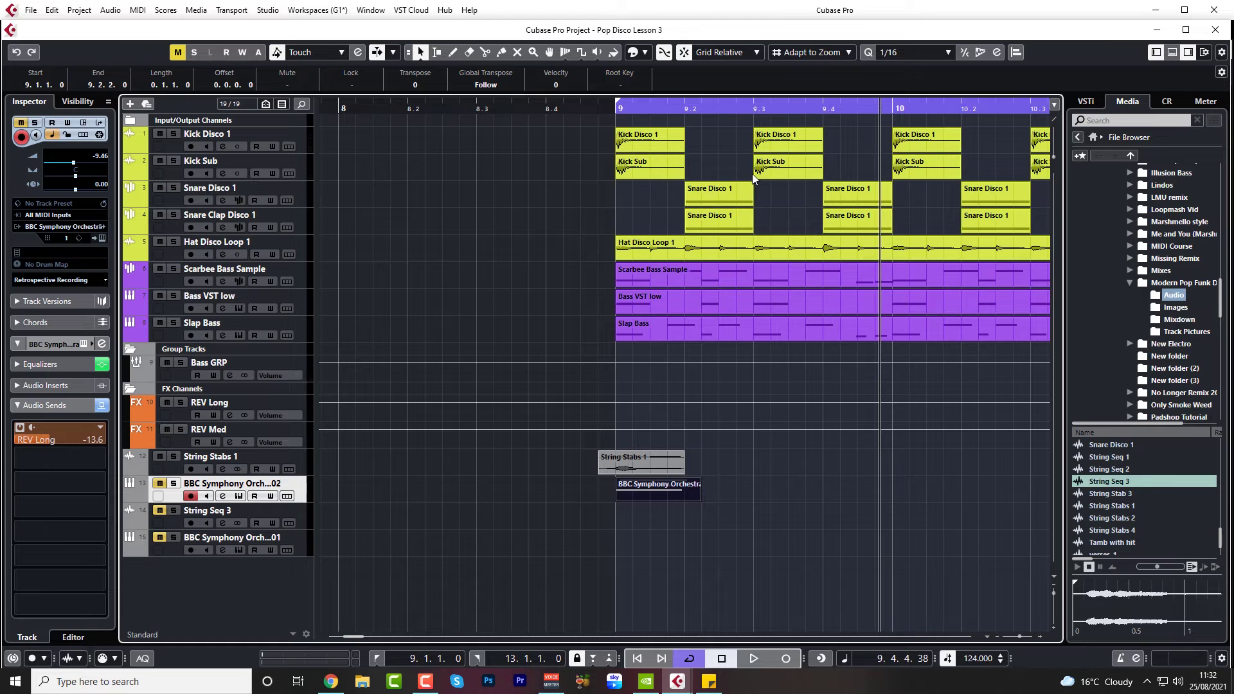
Solo the String Seq 3 track and play its sample from the second half of bar 10
click(174, 511)
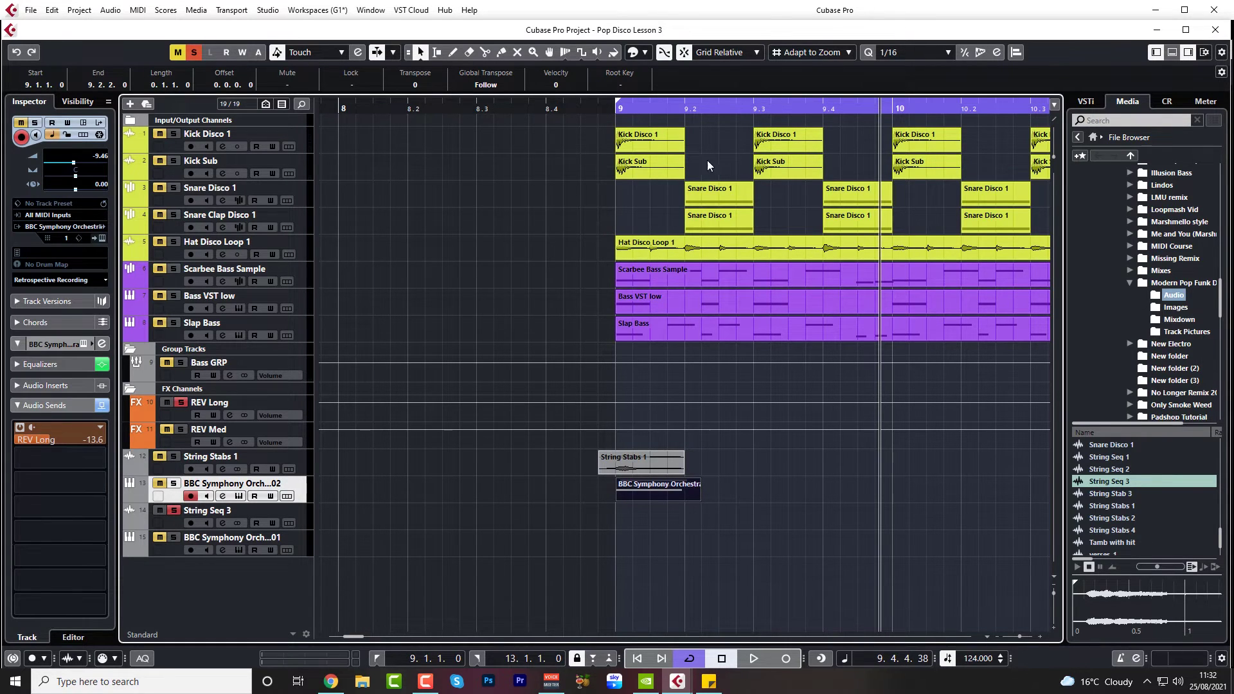
key(g)
key(g)
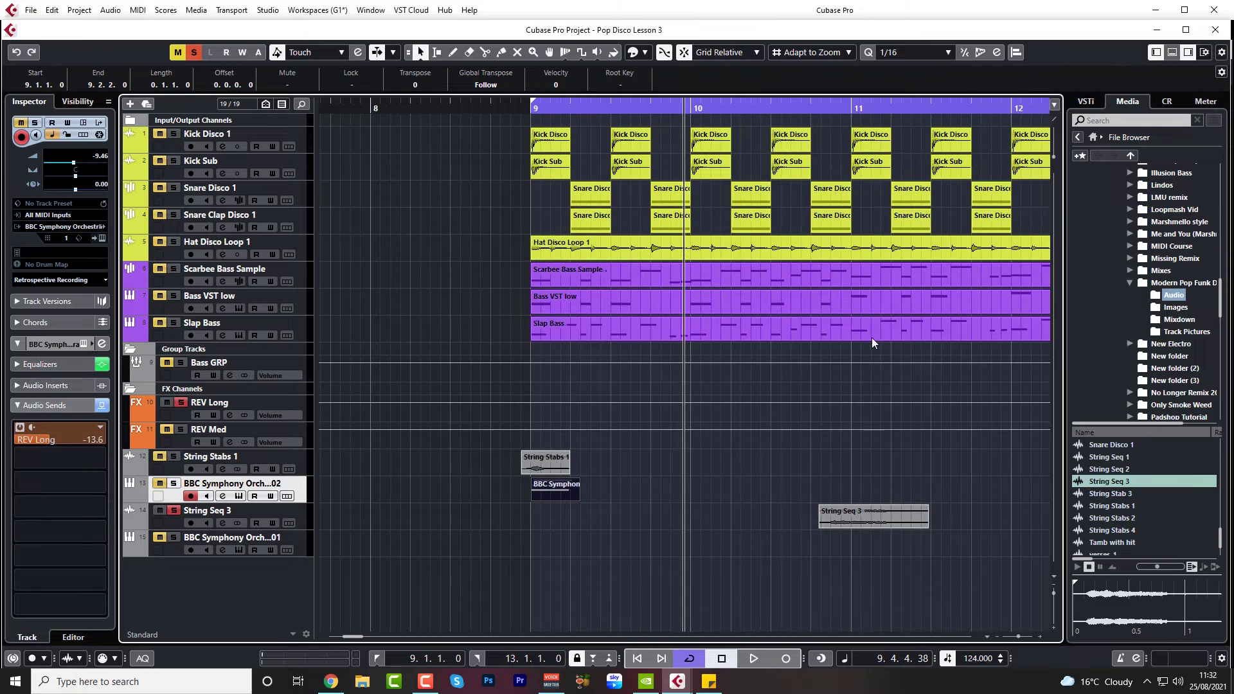
click(786, 110)
key(space)
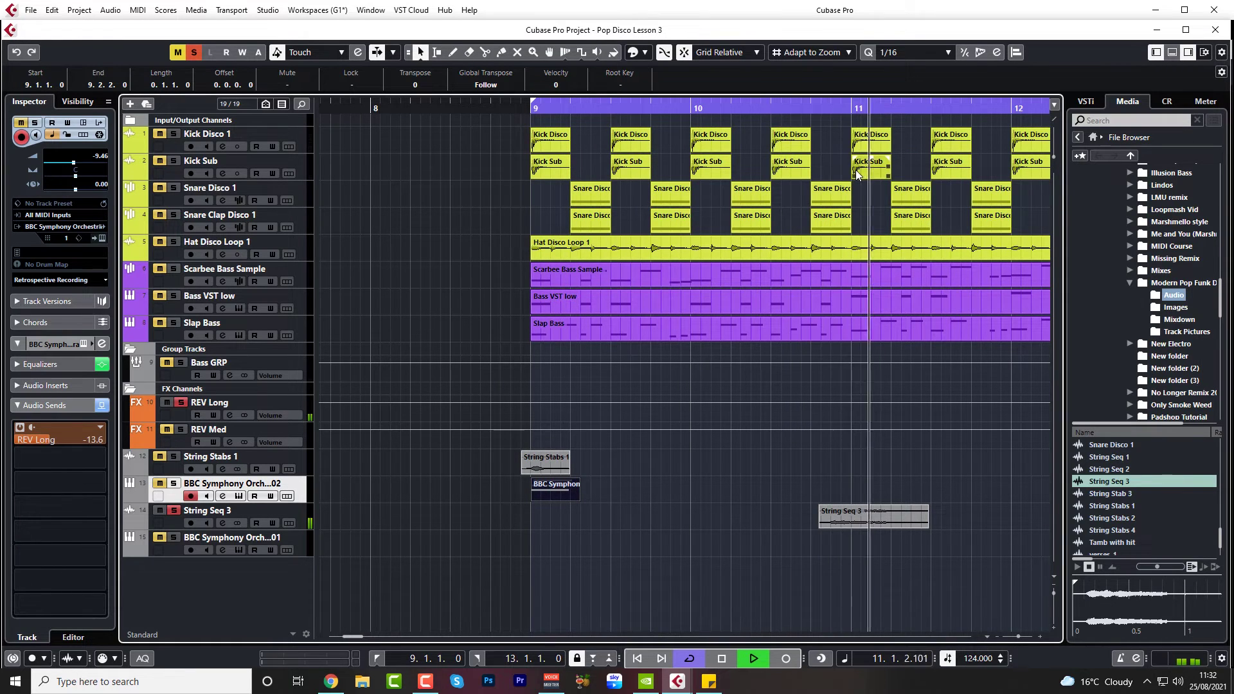
key(space)
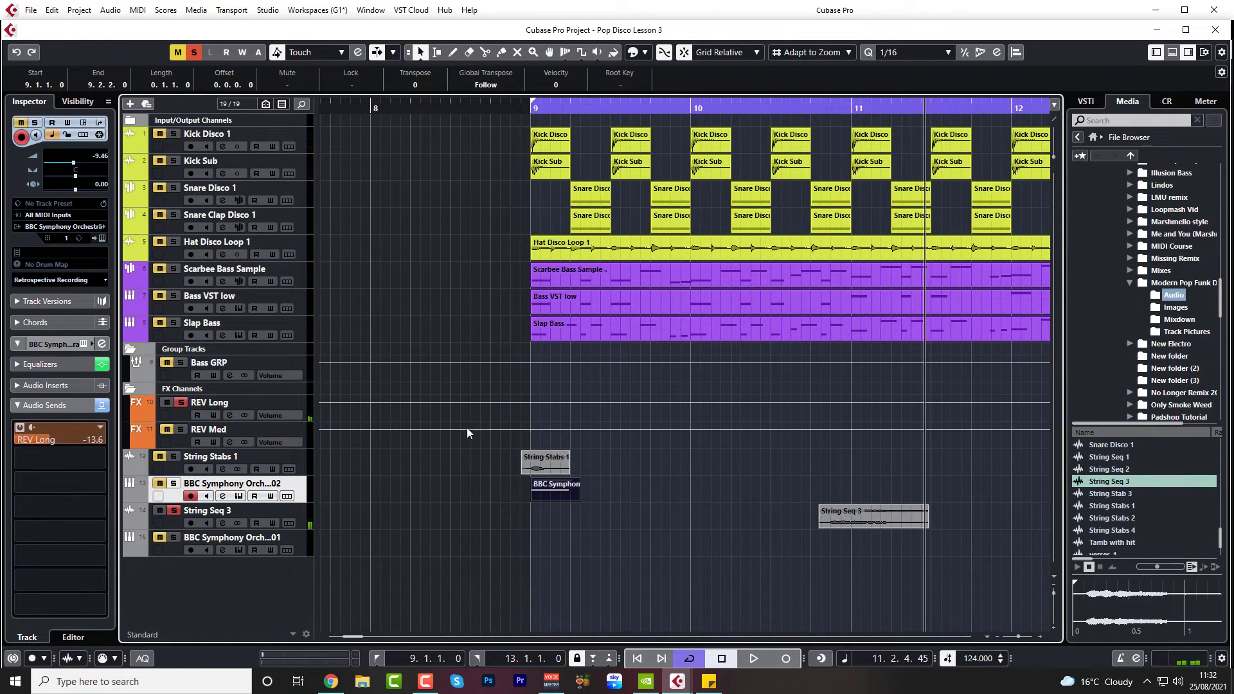
Solo the BBC Symphony Orchestra 01 track instead of String Seq 3 and set its Violins 2 instrument to the Spiccato articulation
click(162, 524)
click(174, 553)
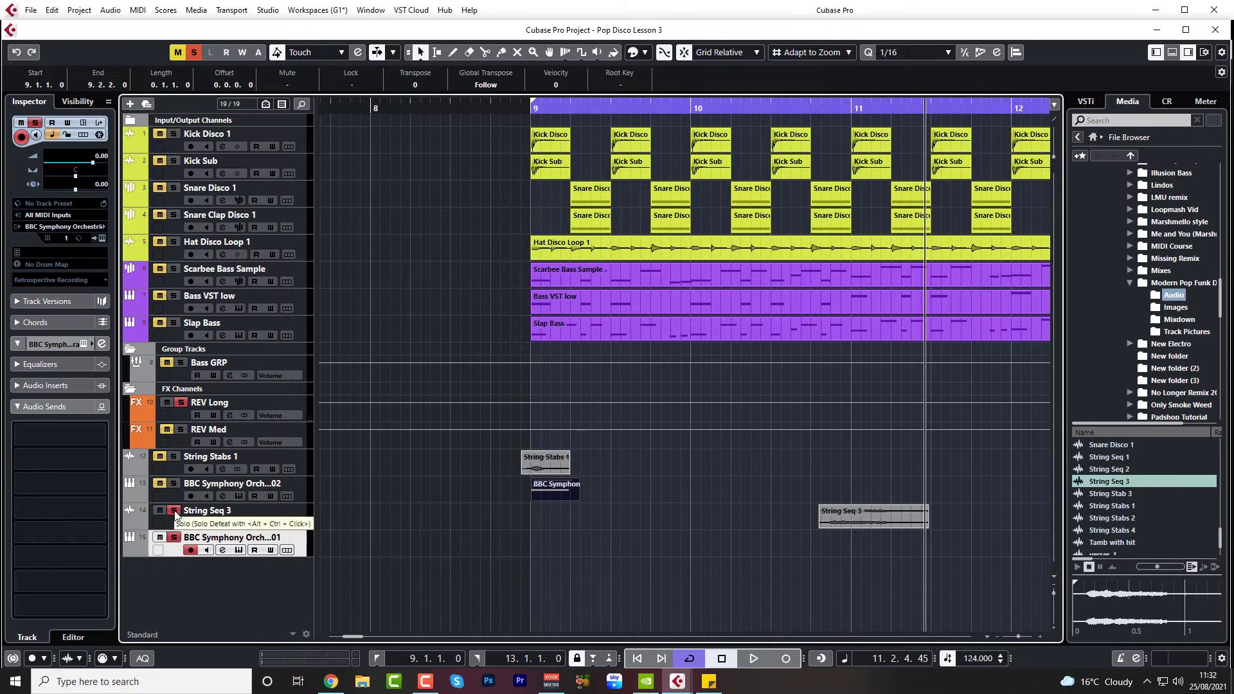
click(239, 550)
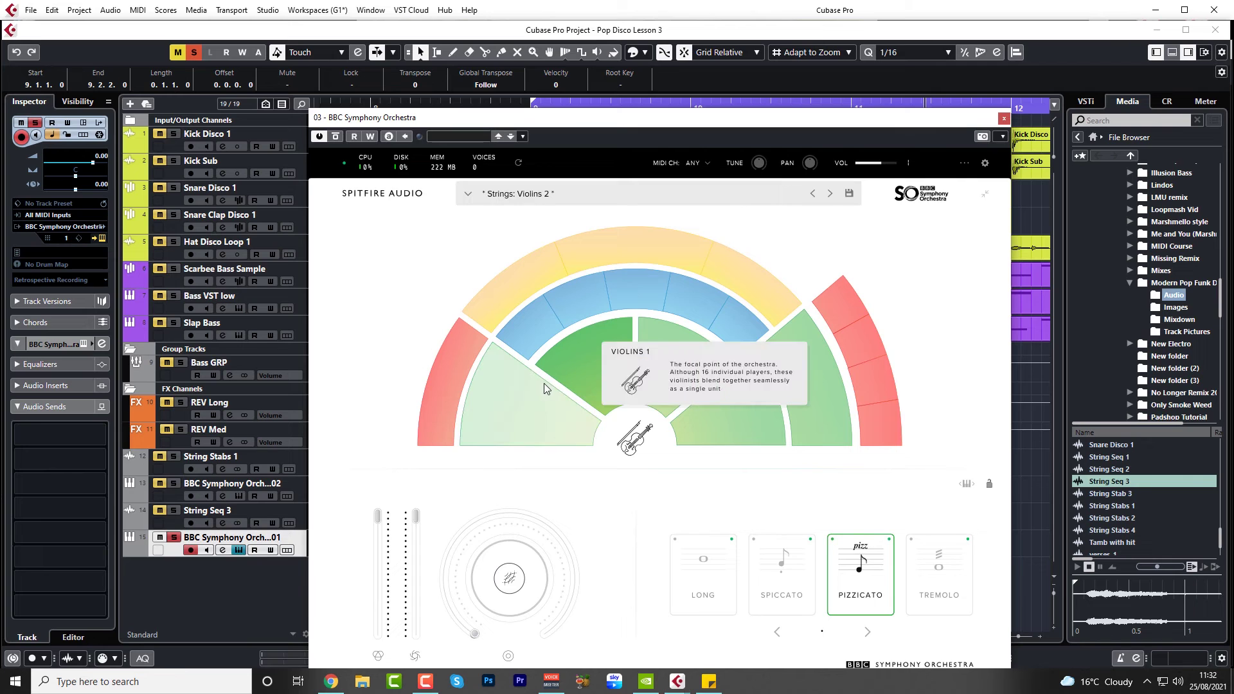
drag(733, 121, 729, 76)
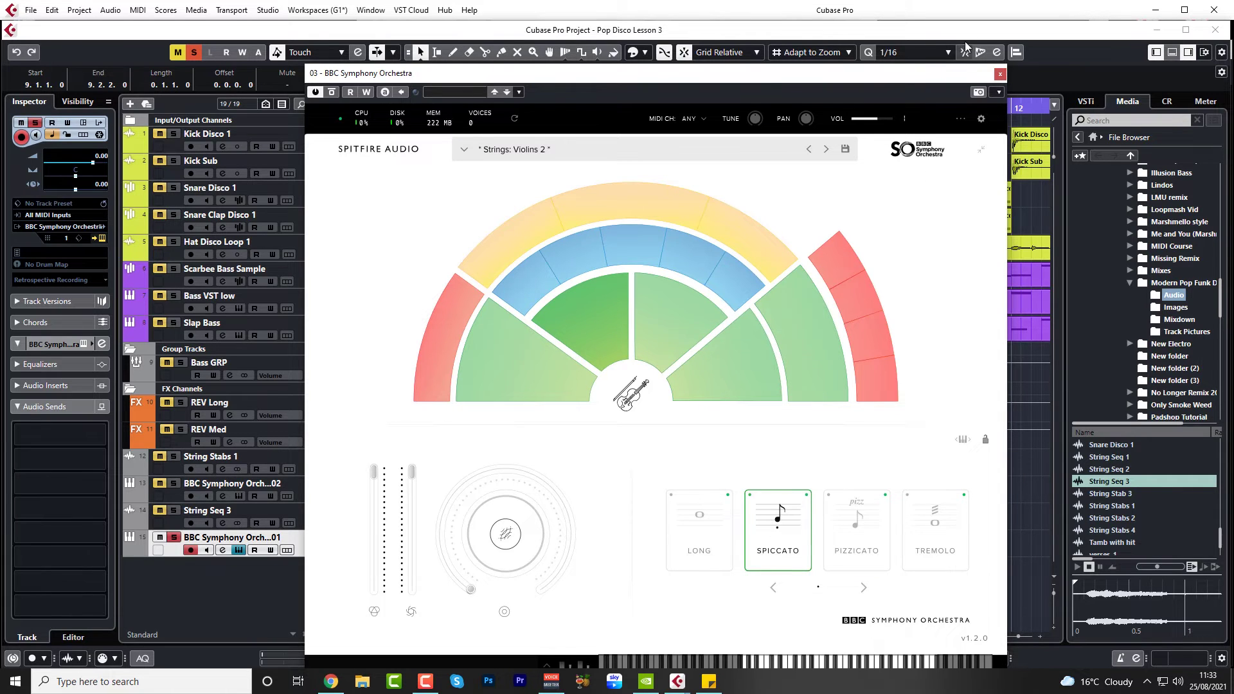
click(1000, 73)
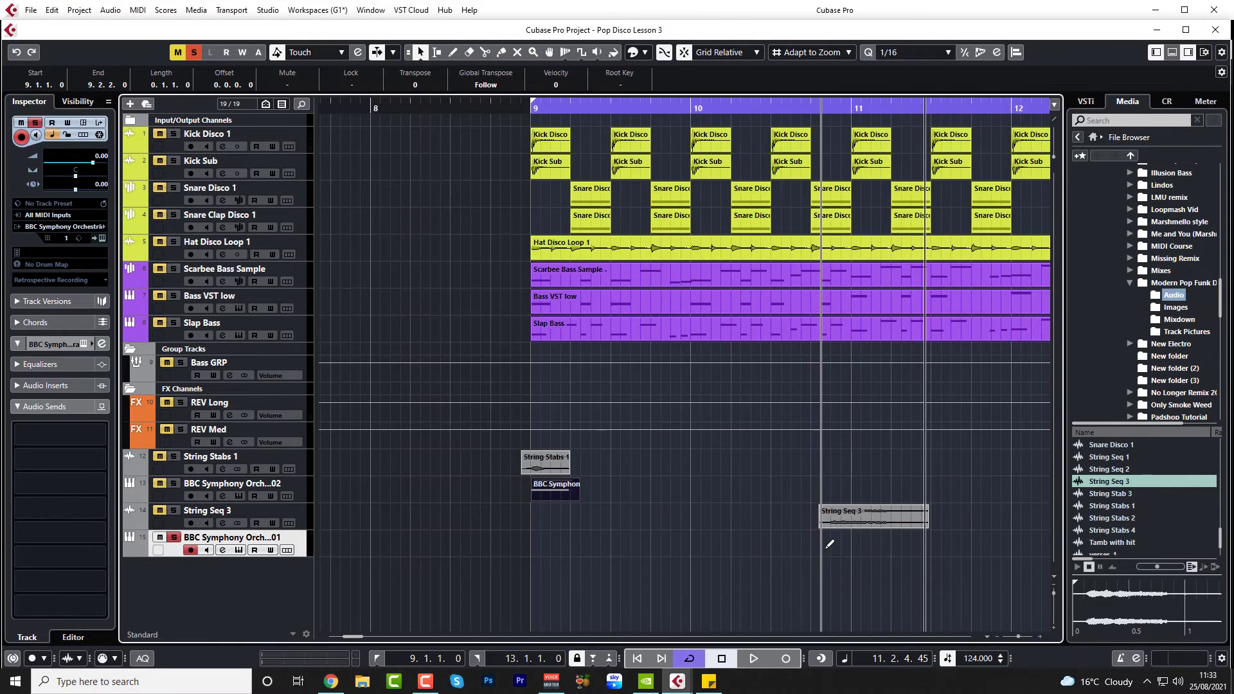
Draw a MIDI part from 10.4.3 to 11.3.1 on the BBC Symphony Orchestra 01 track and open it in the Key Editor
mouse_move(834, 543)
mouse_down()
mouse_move(947, 554)
mouse_move(930, 554)
mouse_up()
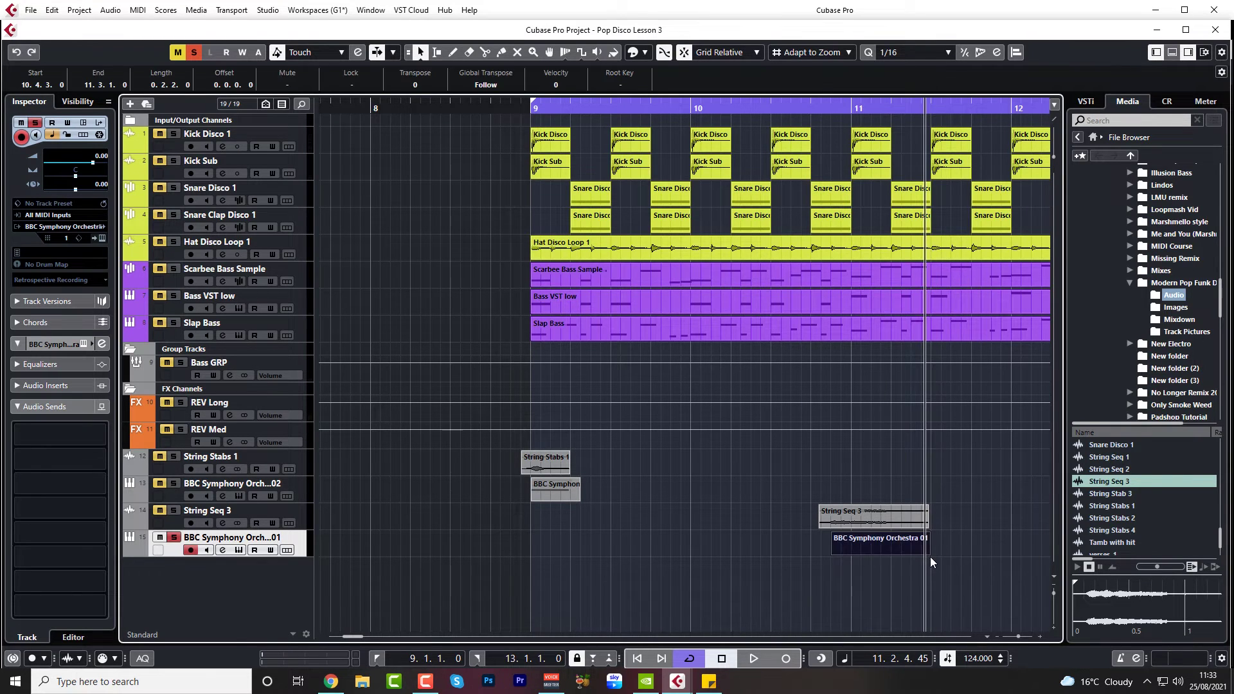
double_click(928, 553)
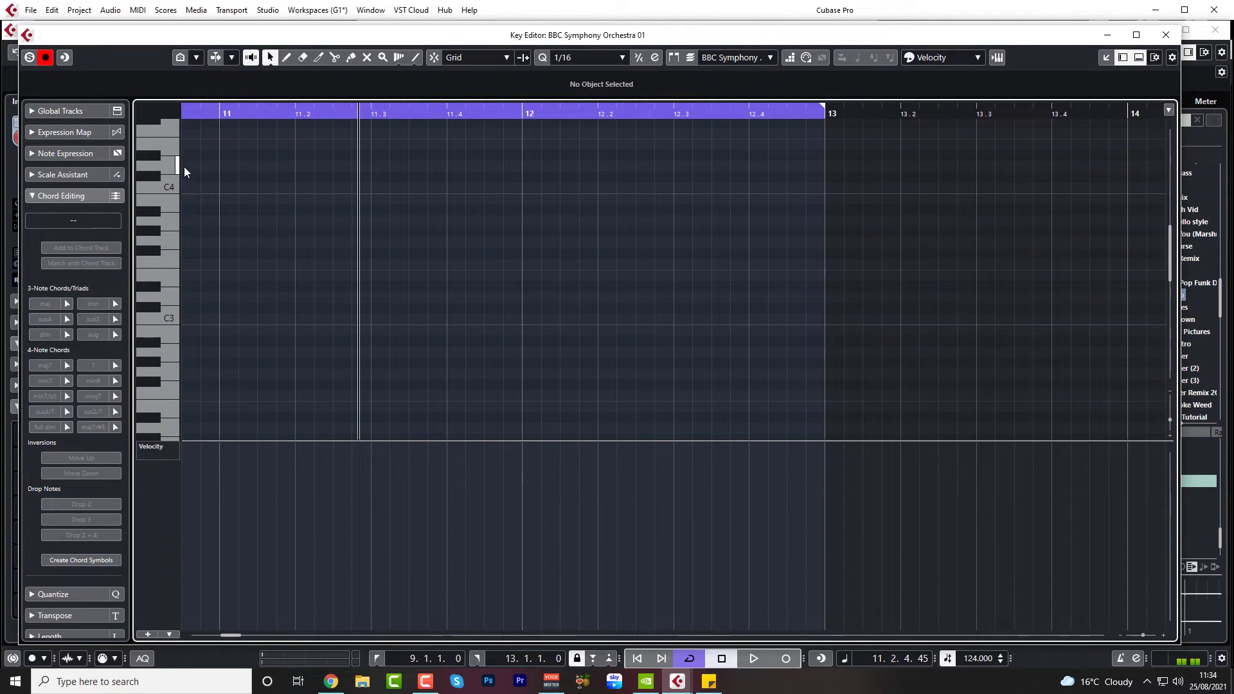
Enter a D4 note starting at 10.4.2.105, enlarging the part to fit it, and add a C4 note at 10.4.4.24
drag(186, 167, 209, 174)
scroll(389, 429, right, 2)
scroll(389, 430, left, 5)
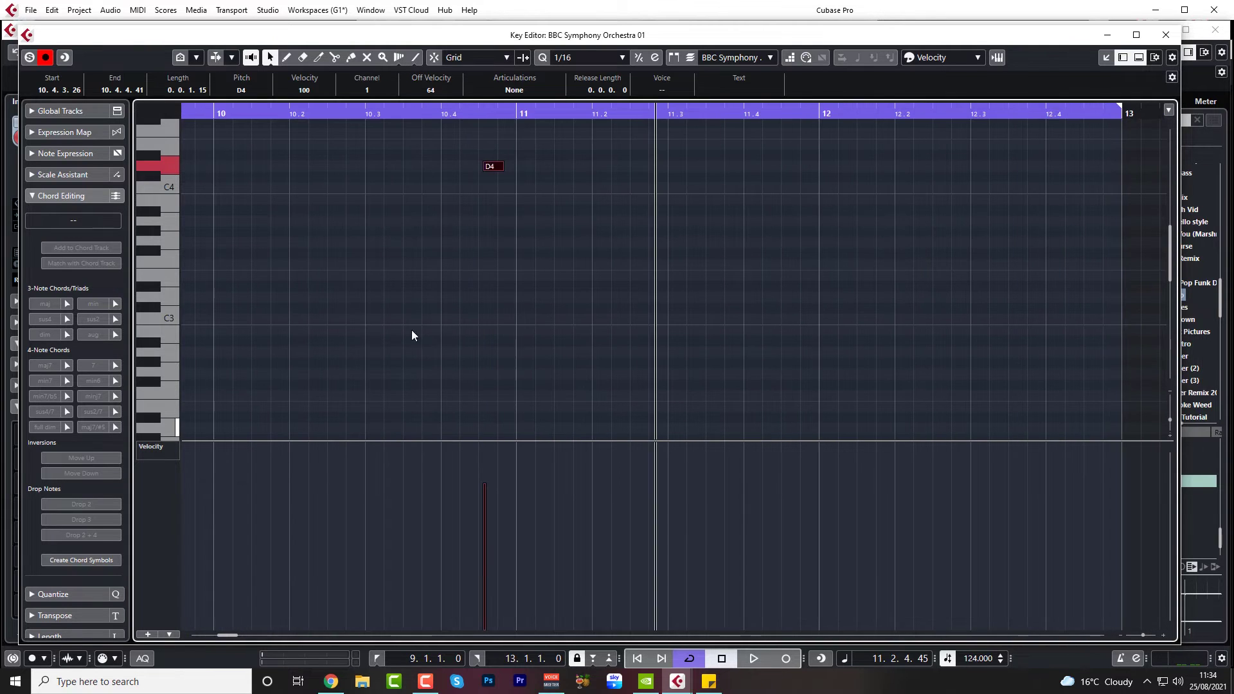
drag(490, 168, 369, 110)
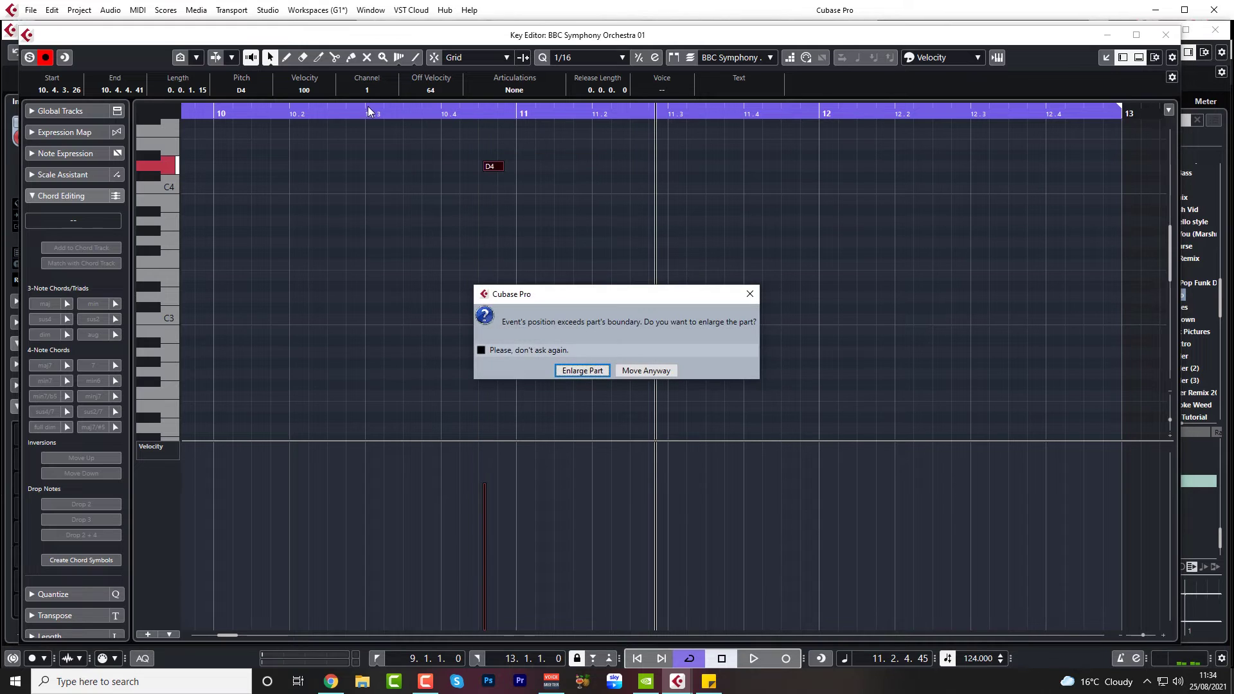
click(560, 371)
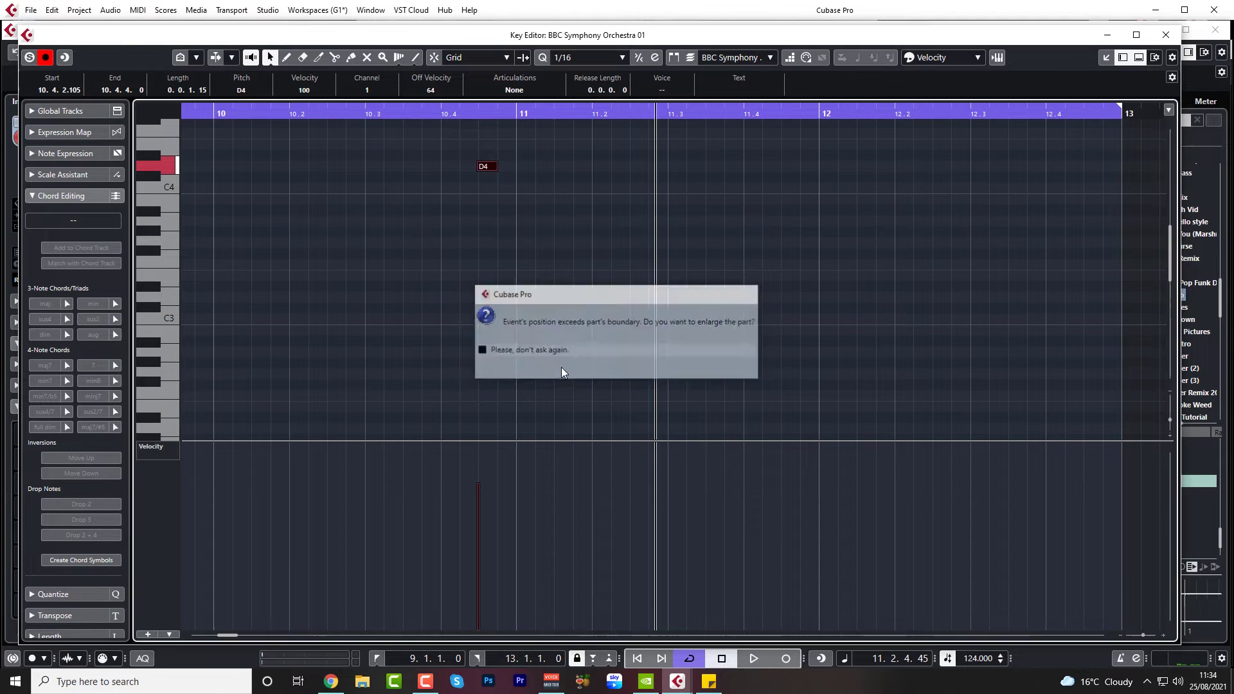
click(500, 191)
double_click(503, 188)
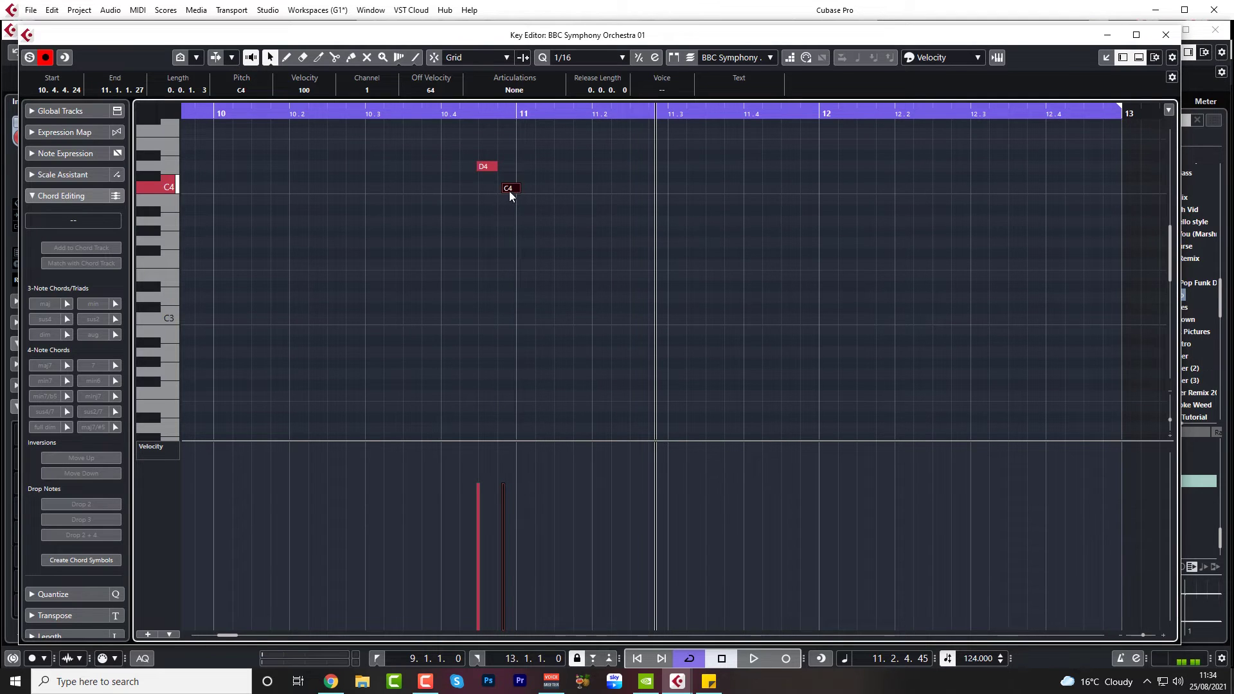
Move the C4 note earlier to 10.4.3.112, add a B3 note at 11.1.1.67, and play the phrase
drag(509, 191, 507, 191)
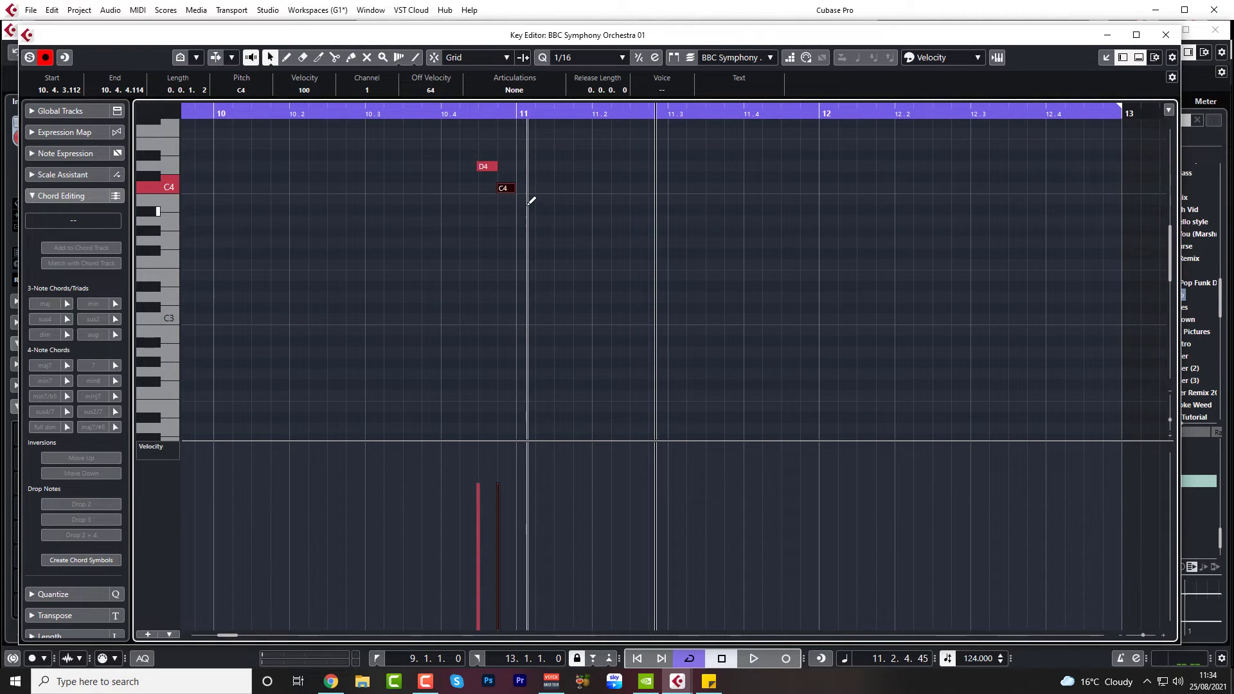
alt+click(531, 199)
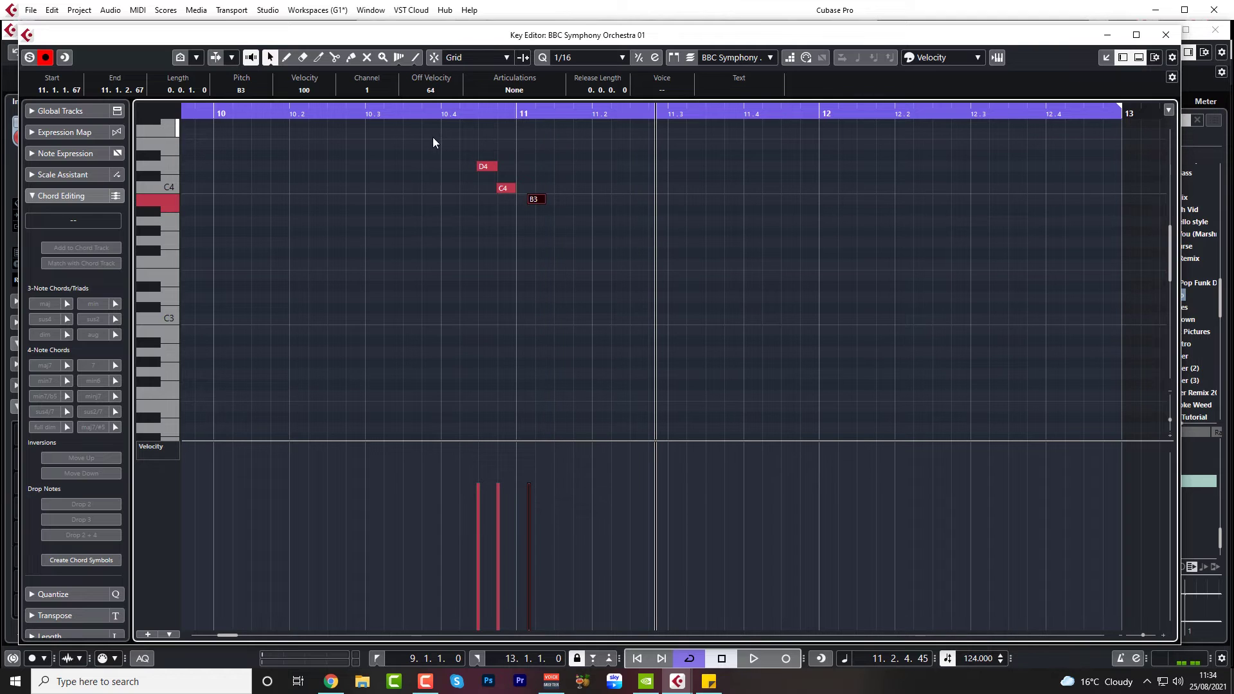
click(419, 115)
key(space)
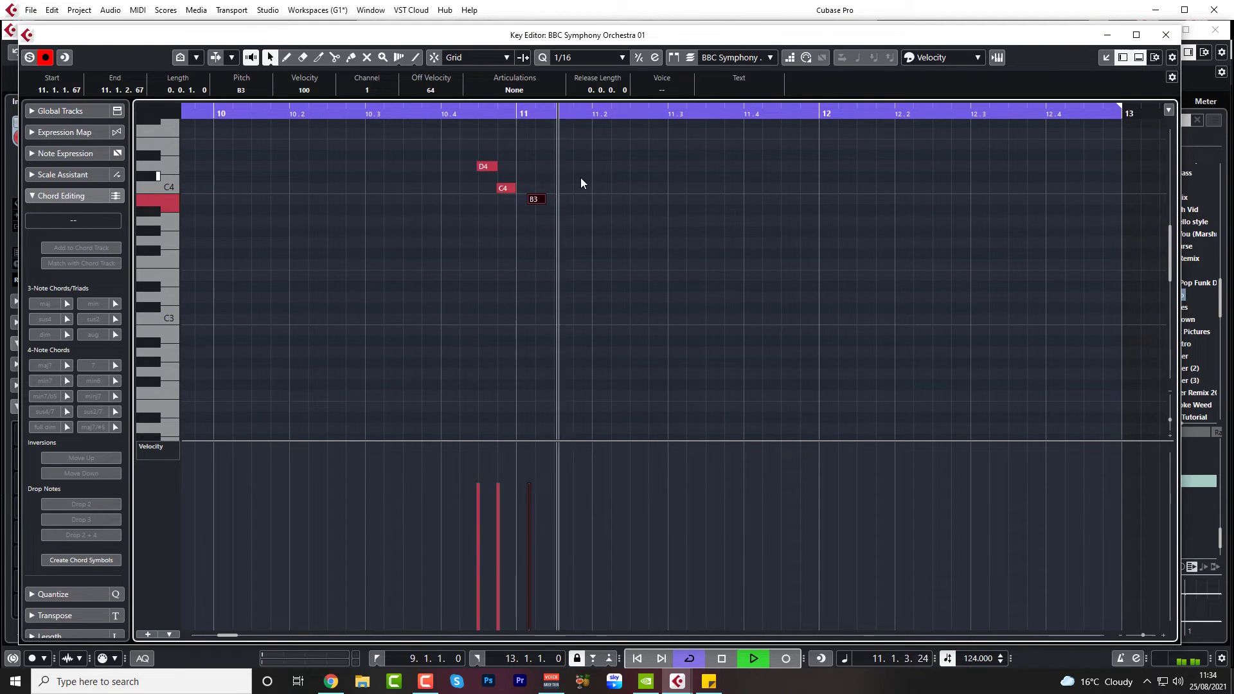
key(space)
Move the B3 note to 11.1.1.6, lengthen it to end at 11.3.2.76, and play the phrase from bar 10
drag(529, 201, 699, 218)
click(316, 114)
key(space)
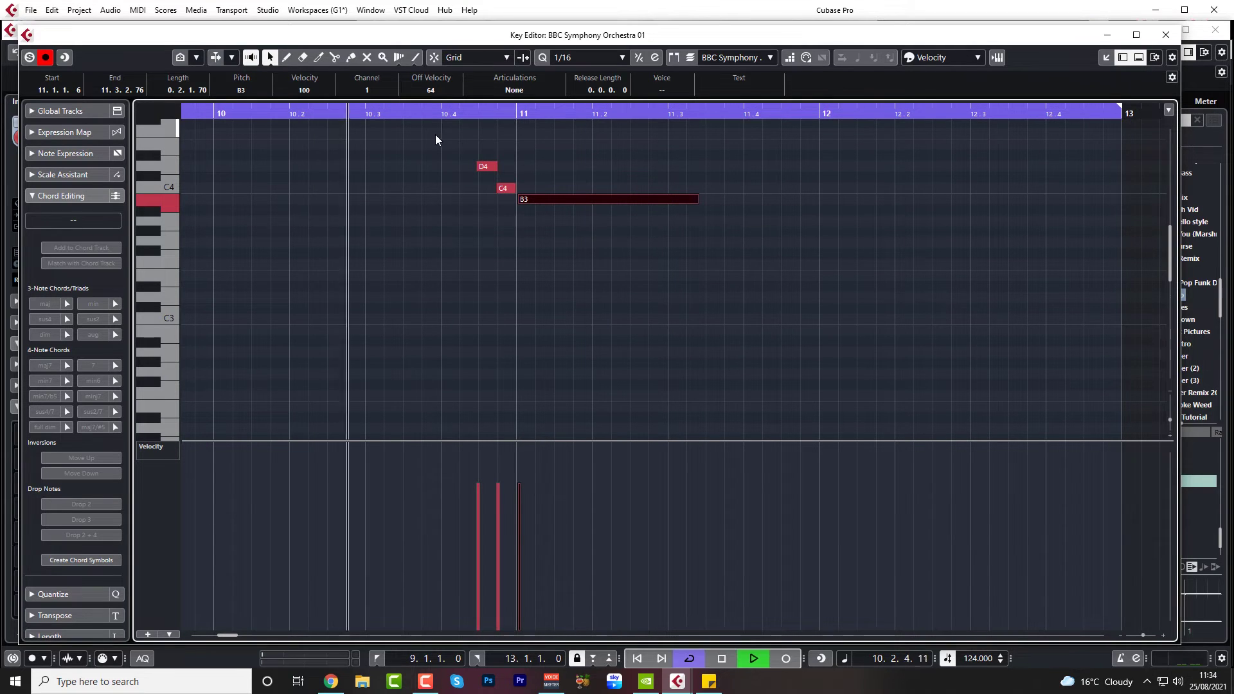
key(space)
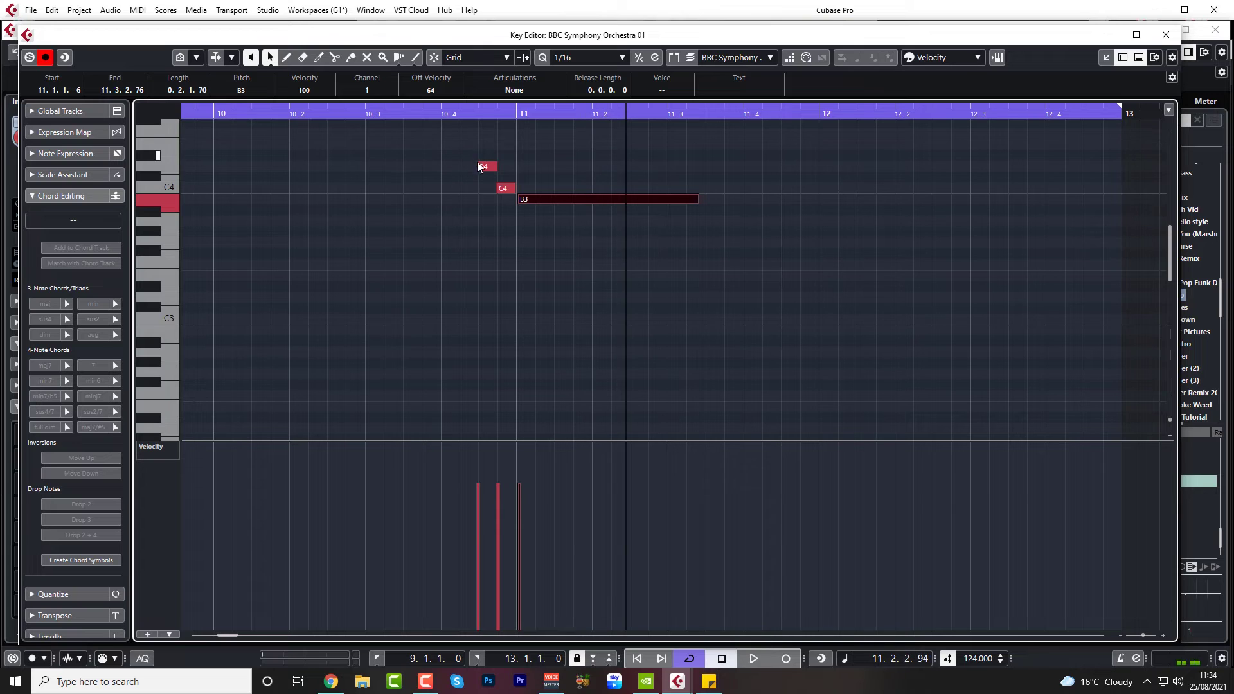
Shorten the D4 note to end at 10.4.3.108, lower the B3 note's velocity, and close the Key Editor
drag(496, 168, 494, 168)
click(347, 106)
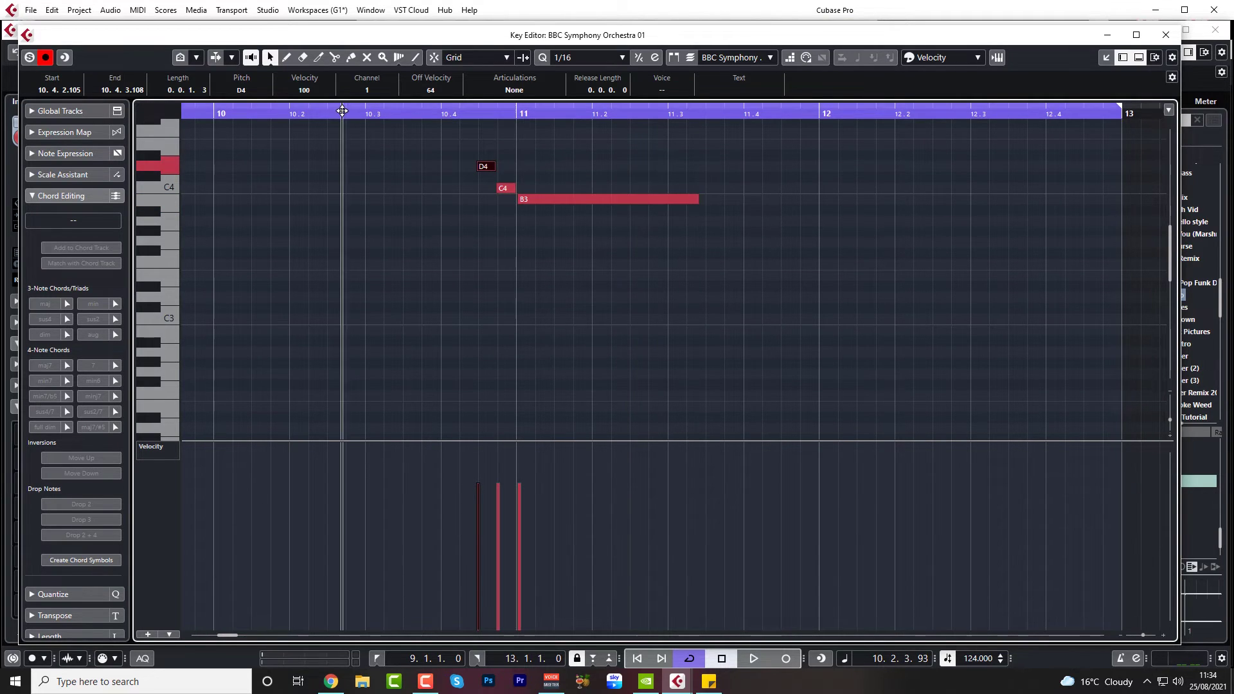
key(space)
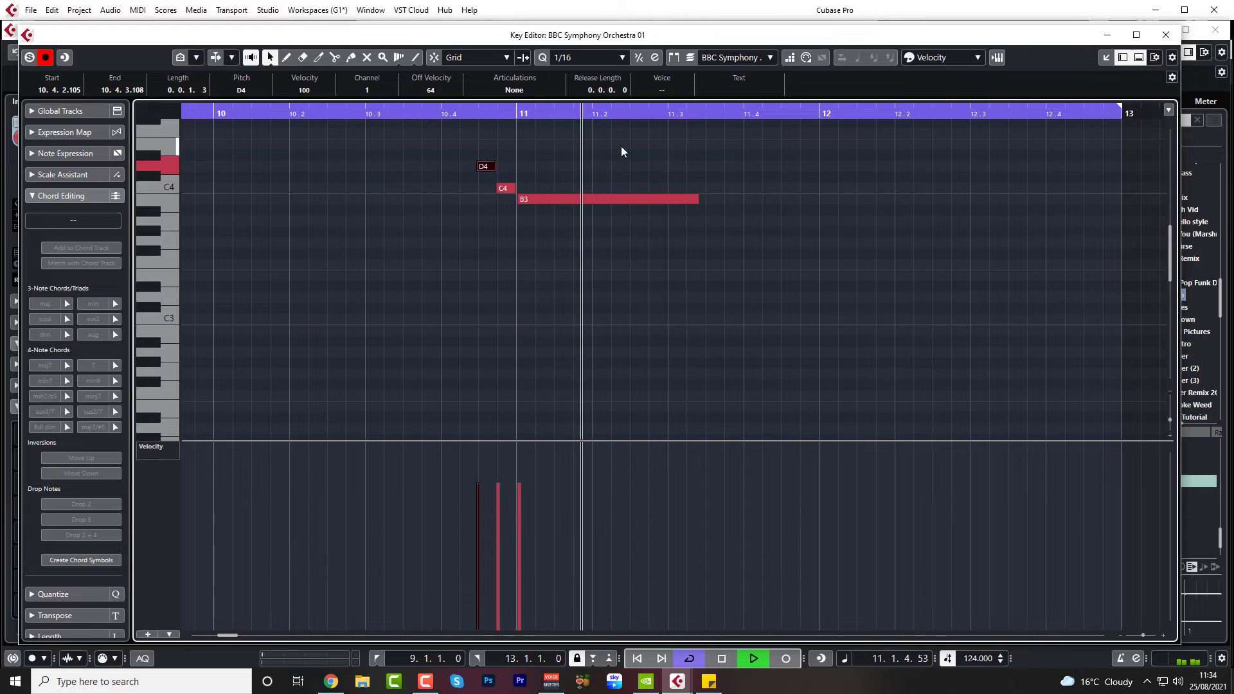
key(space)
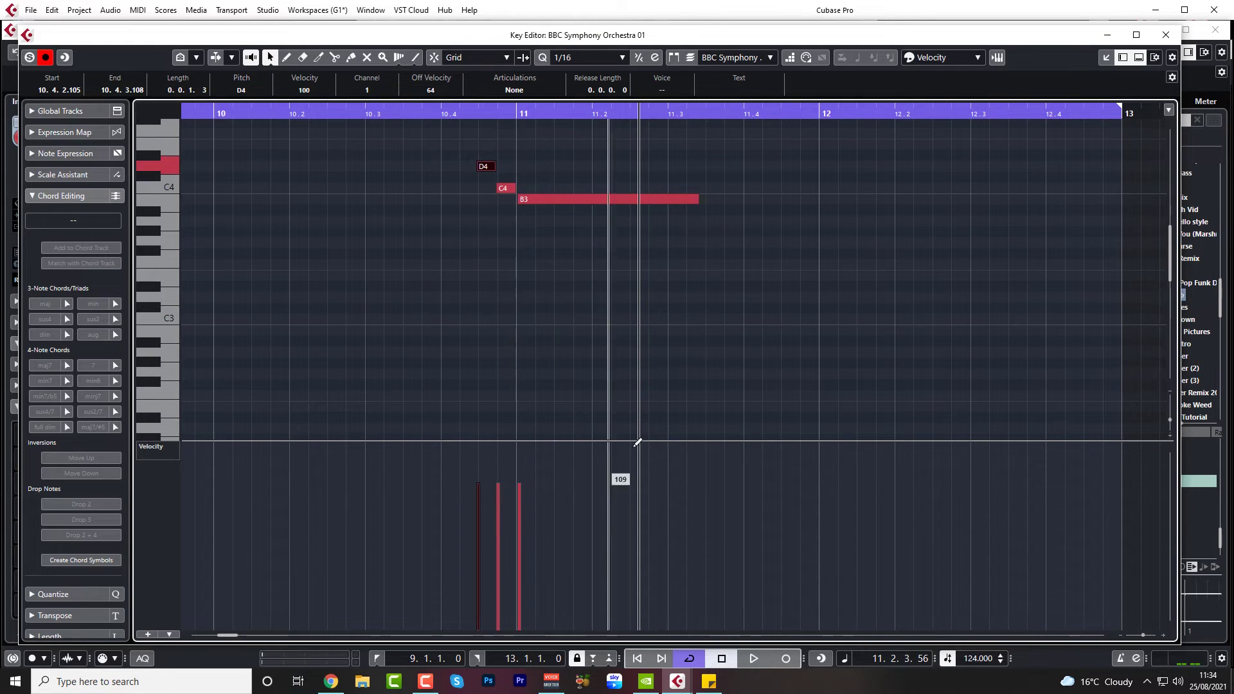
click(519, 511)
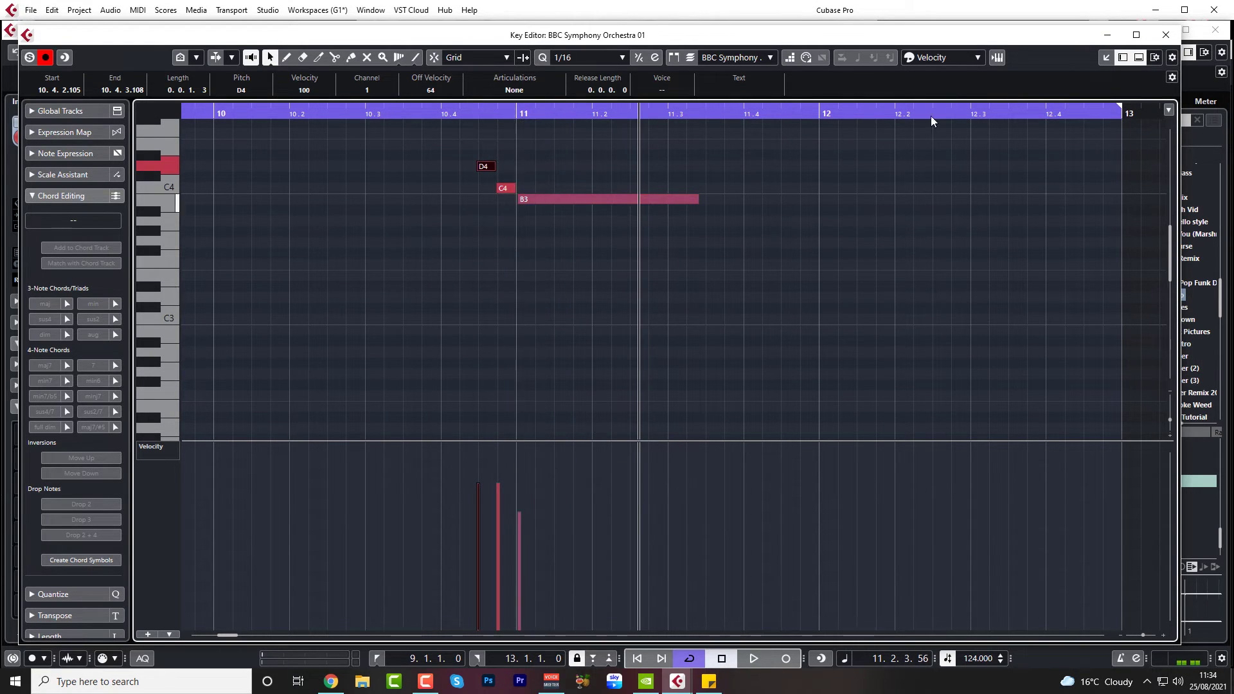
click(1166, 35)
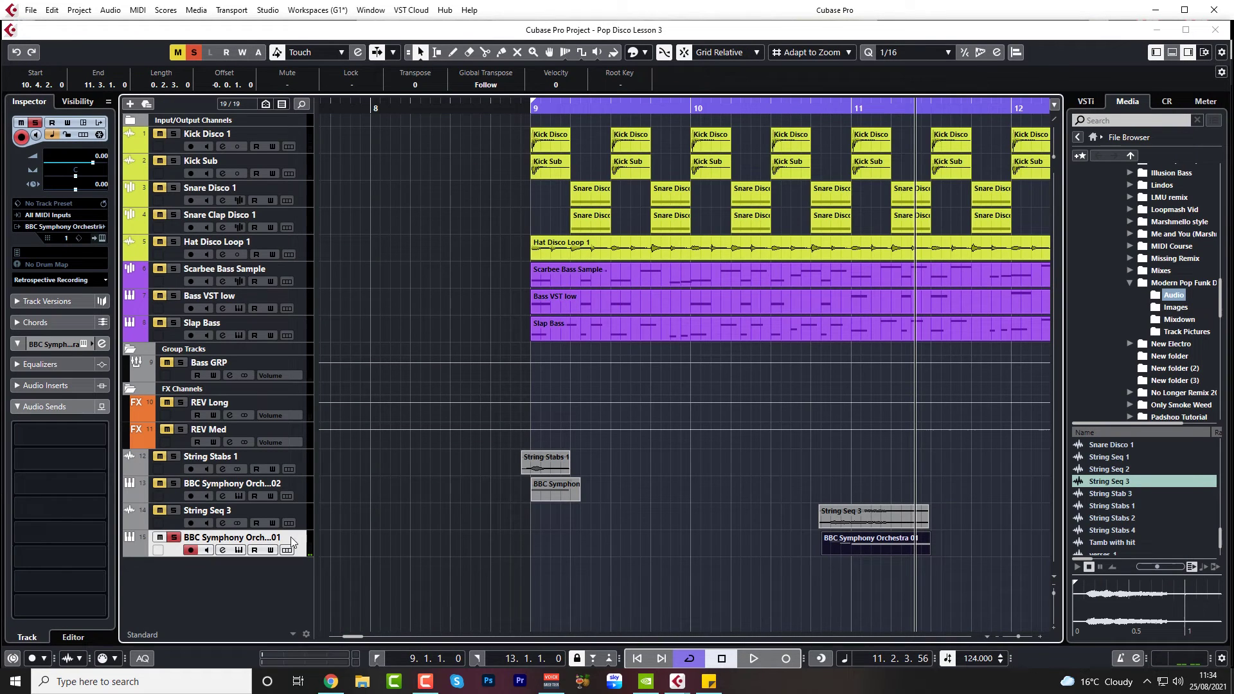
Duplicate the BBC Symphony Orchestra 01 track and set the duplicate's Violins 2 instrument to the Tremolo articulation
right_click(174, 556)
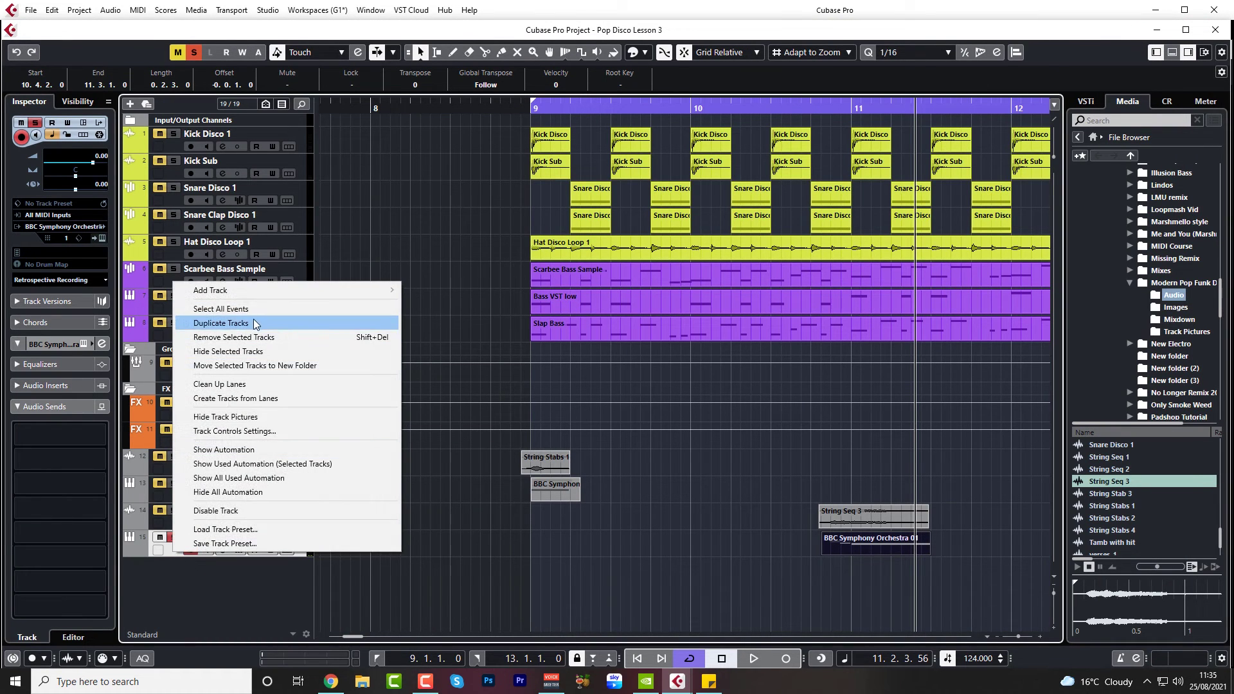
key(Escape)
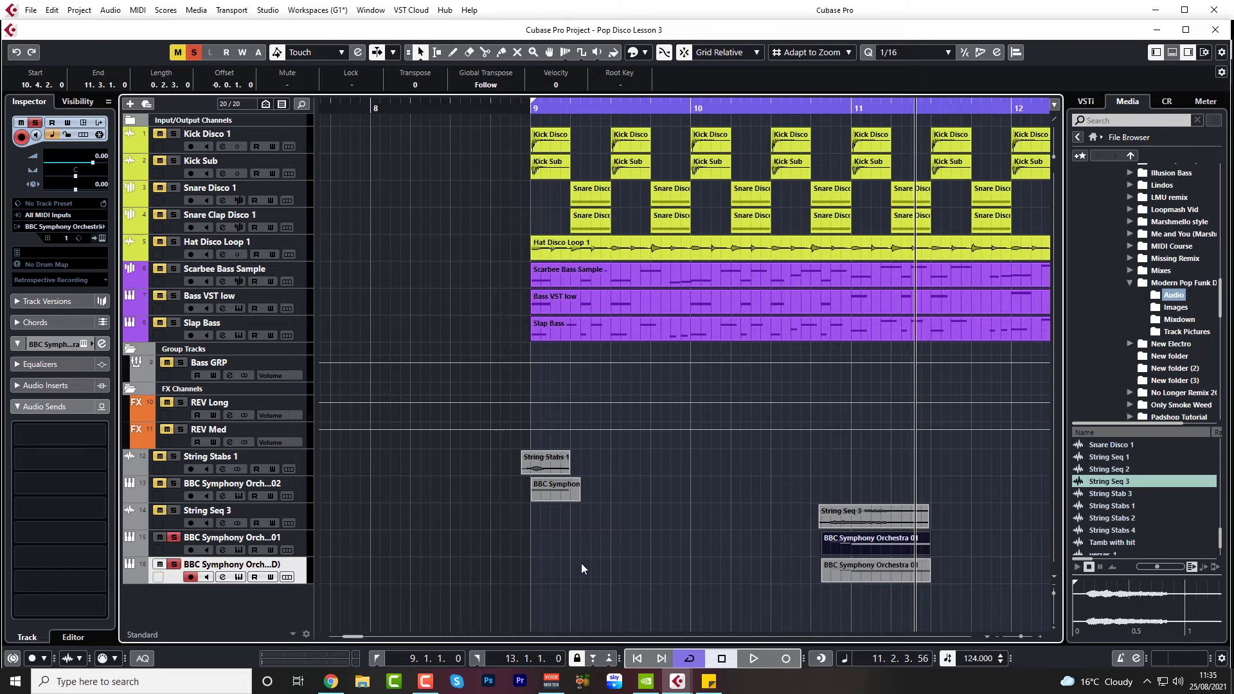
click(238, 576)
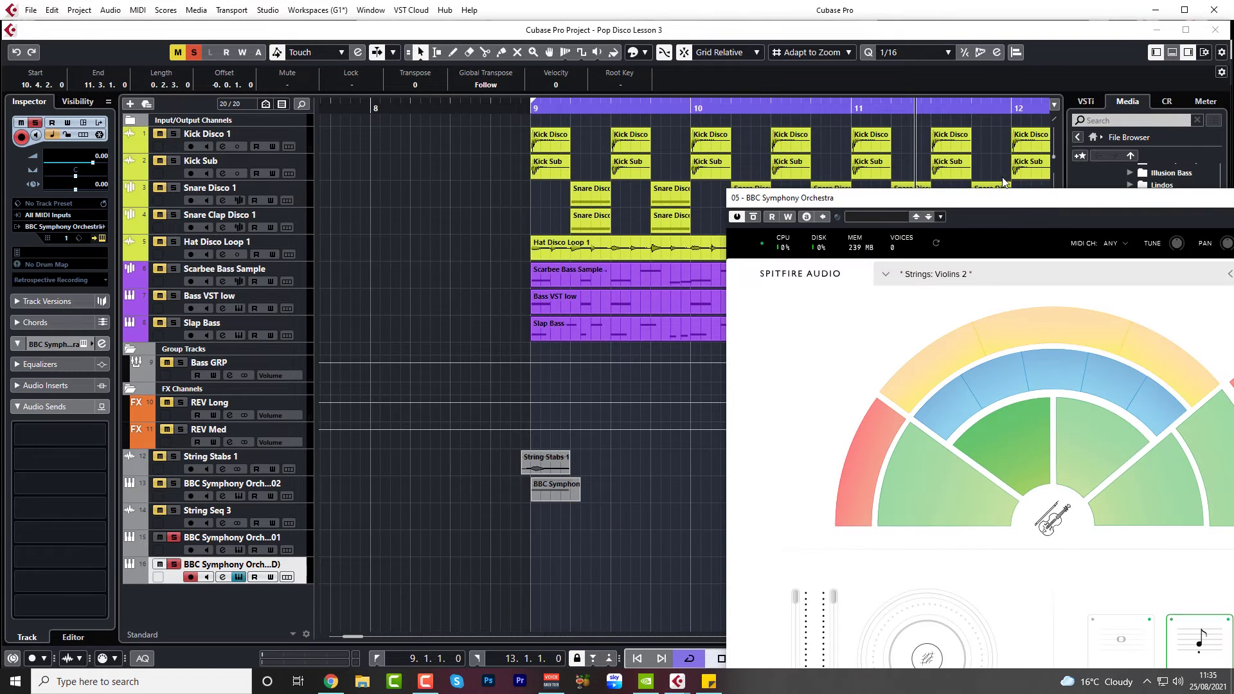
drag(979, 199, 610, 97)
click(962, 568)
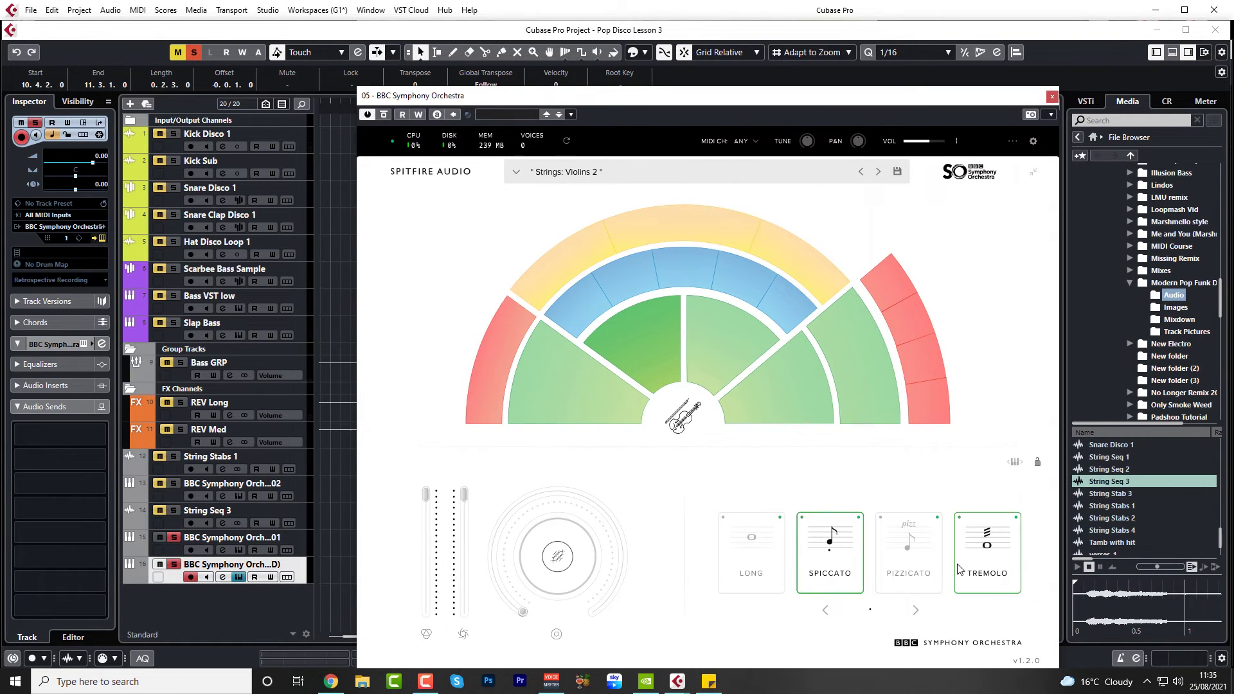
click(1053, 97)
Play the spiccato track and its duplicate together from 10.2.2
click(743, 109)
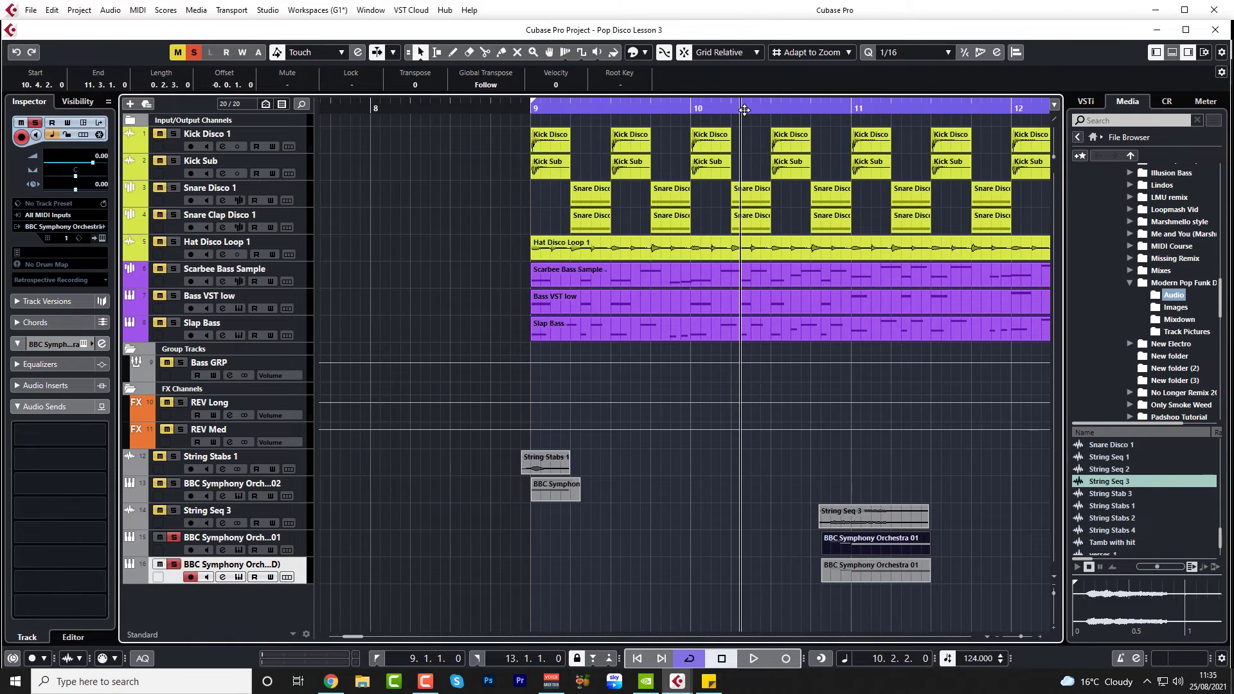
key(space)
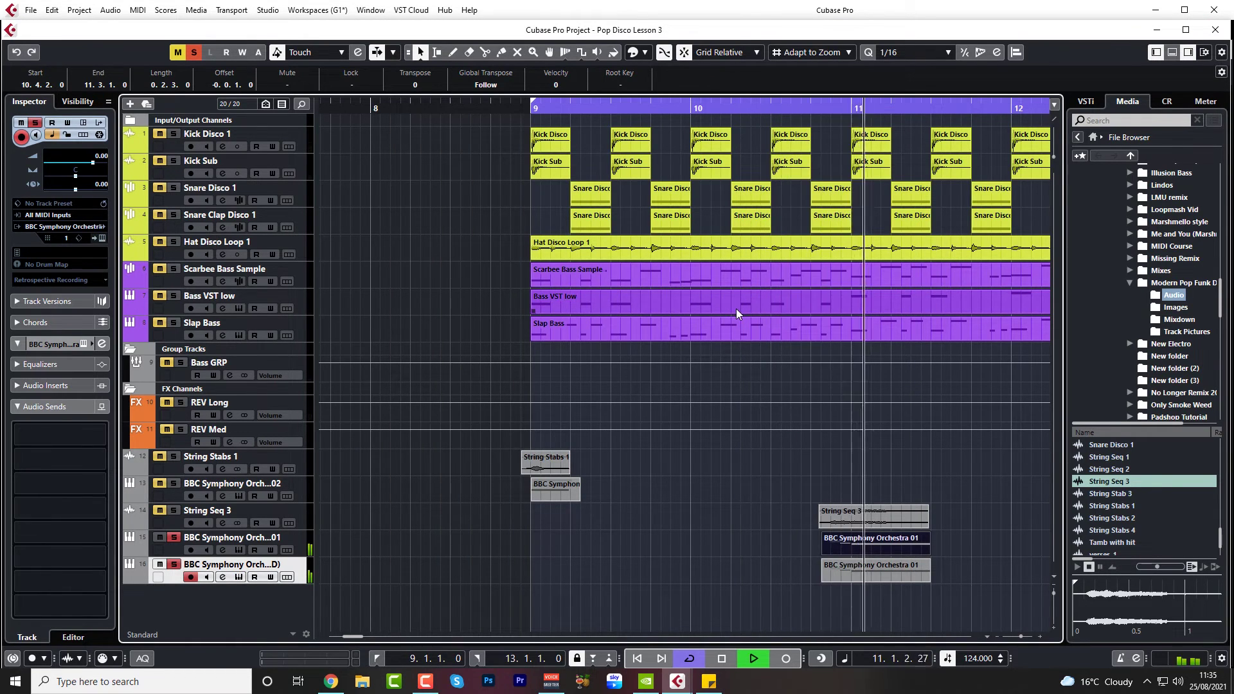
key(space)
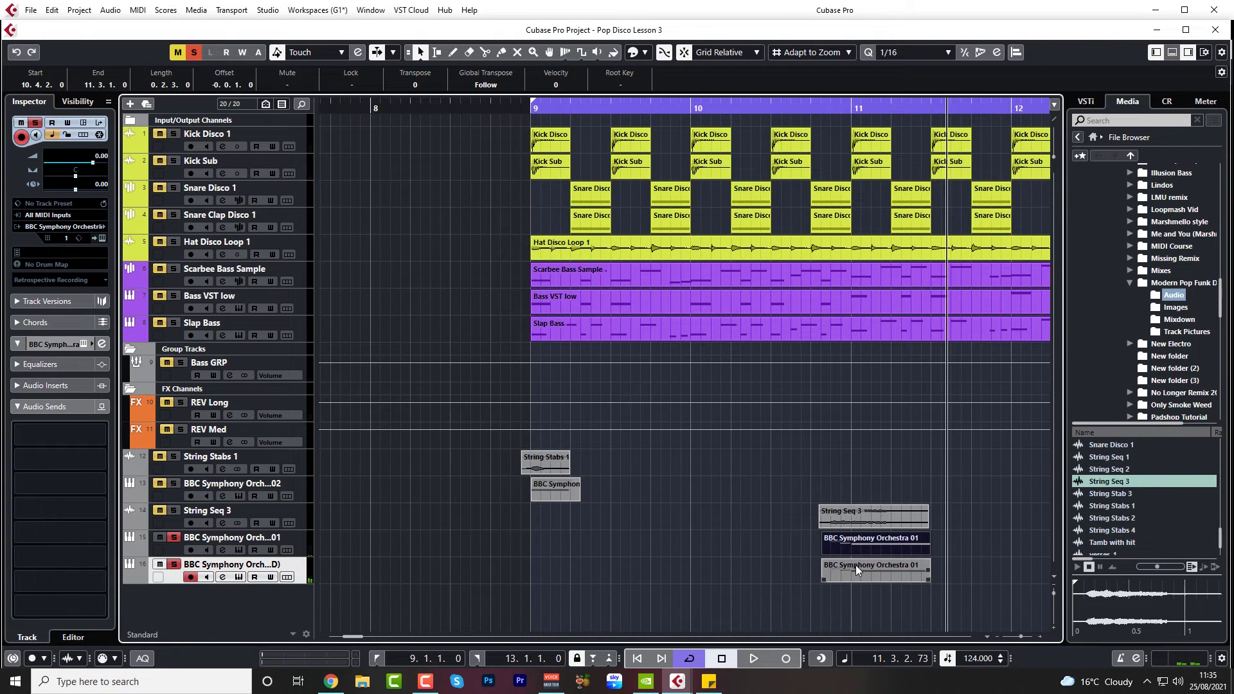
Copy the D4, C4 and B3 notes in the BBC Symphony Orchestra 01 part one octave up, enlarging the part to fit
double_click(866, 545)
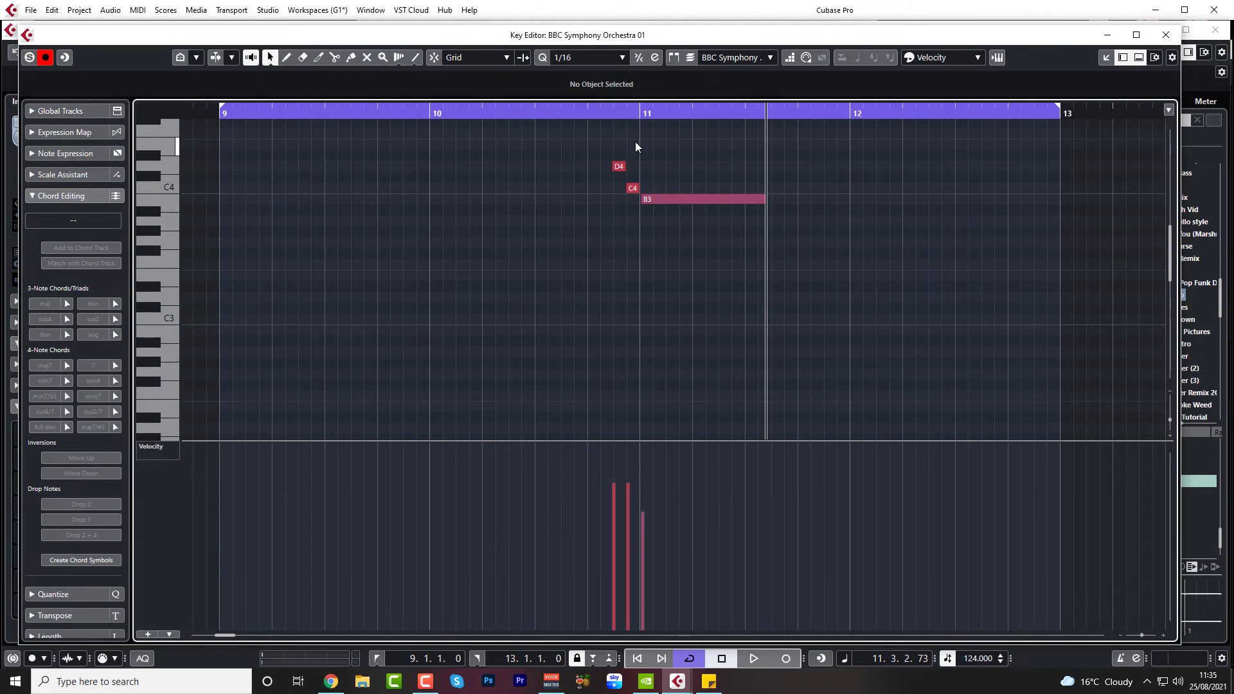
drag(602, 146, 810, 287)
scroll(803, 283, up, 6)
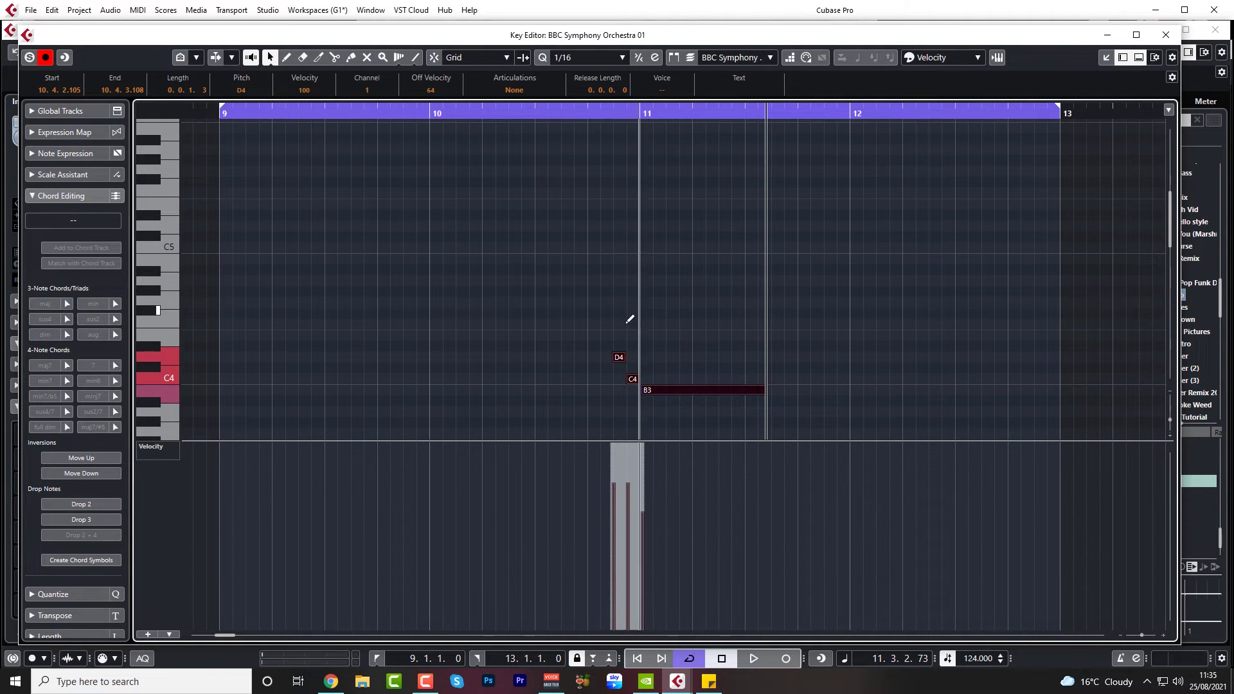
drag(617, 359, 636, 262)
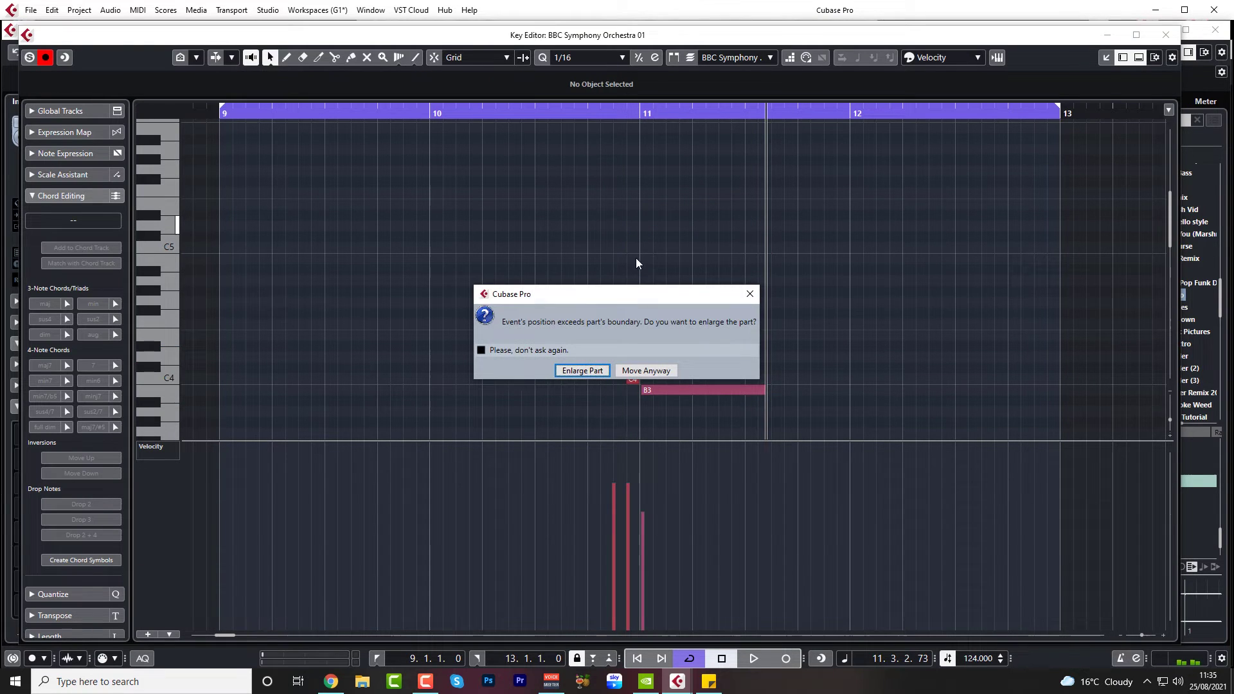
click(591, 373)
drag(612, 110, 611, 124)
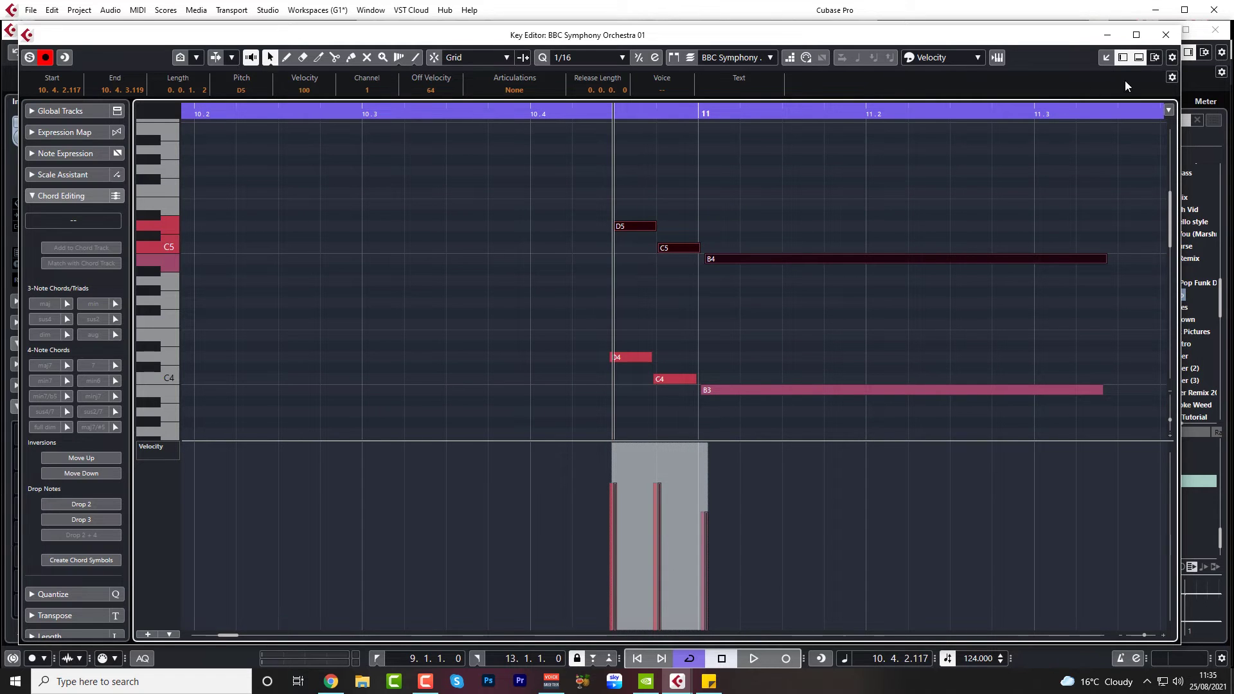
click(1166, 34)
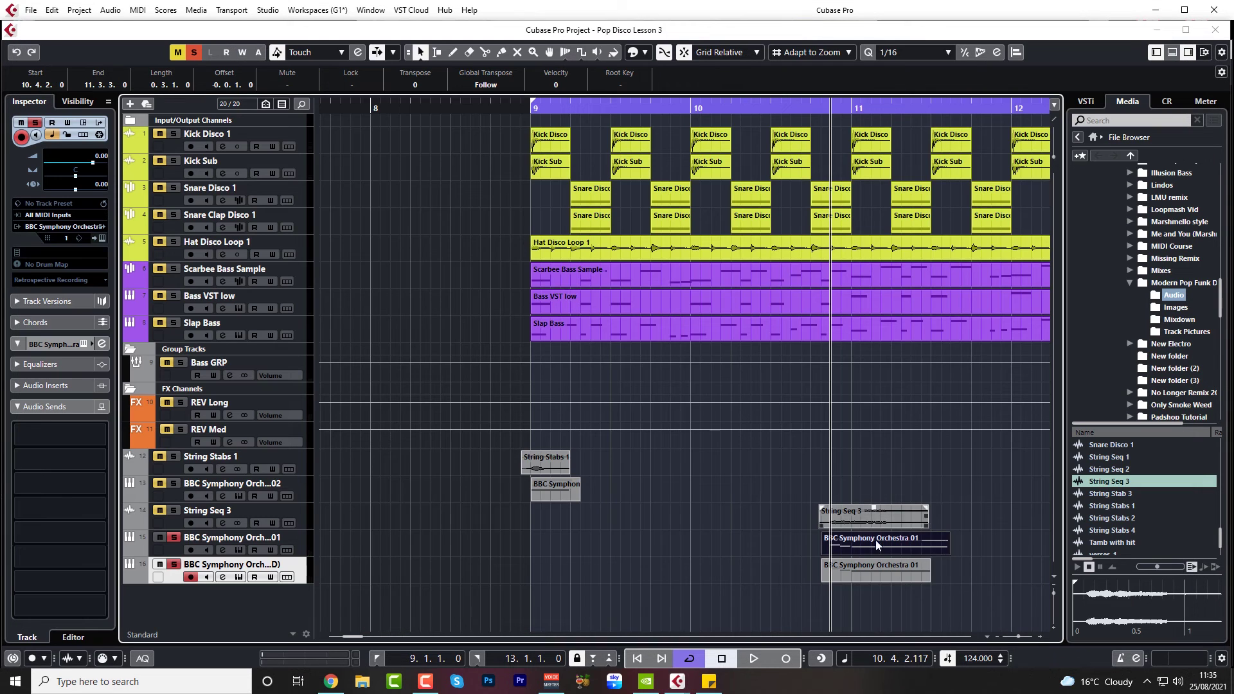
Play the octave-doubled part with the duplicate track from the second half of bar 10
click(802, 104)
key(space)
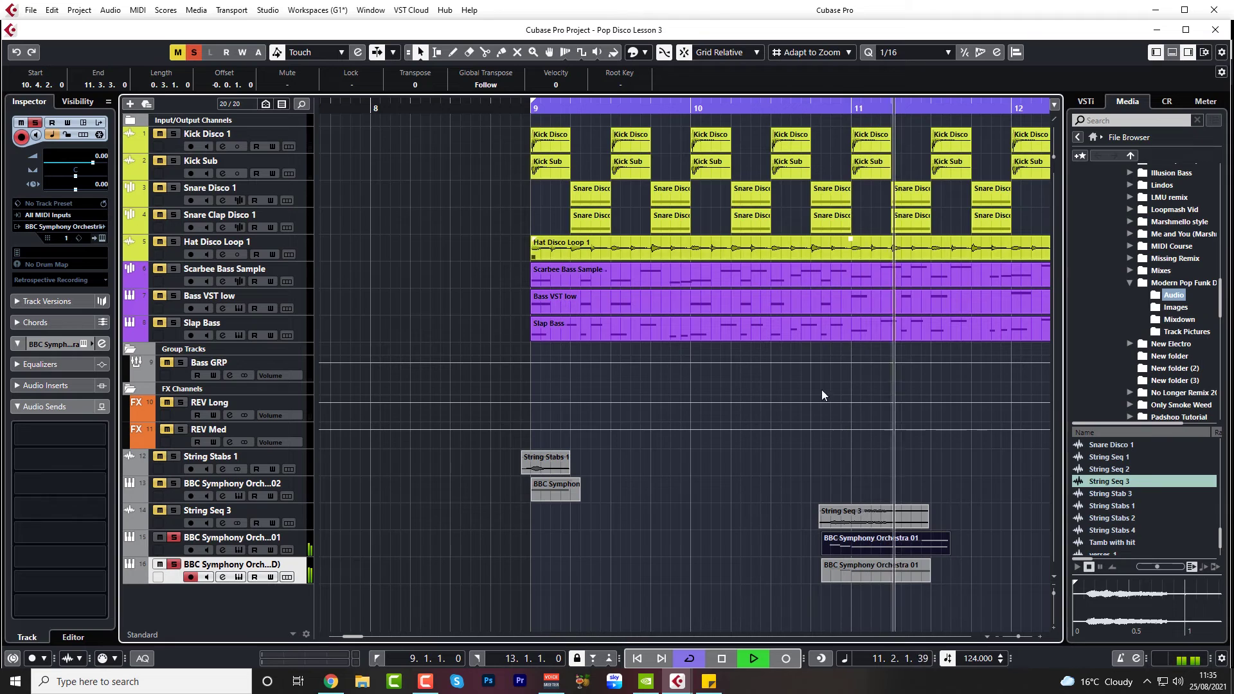
key(space)
Replace the part on the duplicate track with a copy of the octave-doubled BBC Symphony Orchestra 01 part
click(893, 533)
click(881, 569)
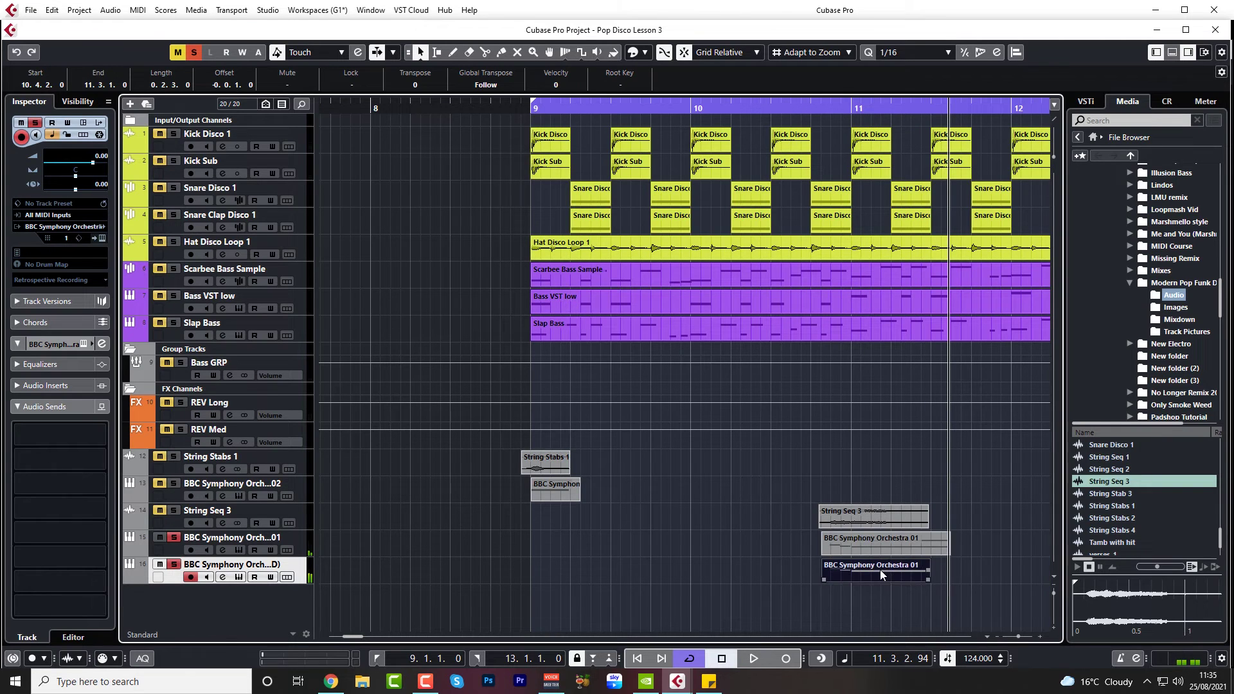
key(Delete)
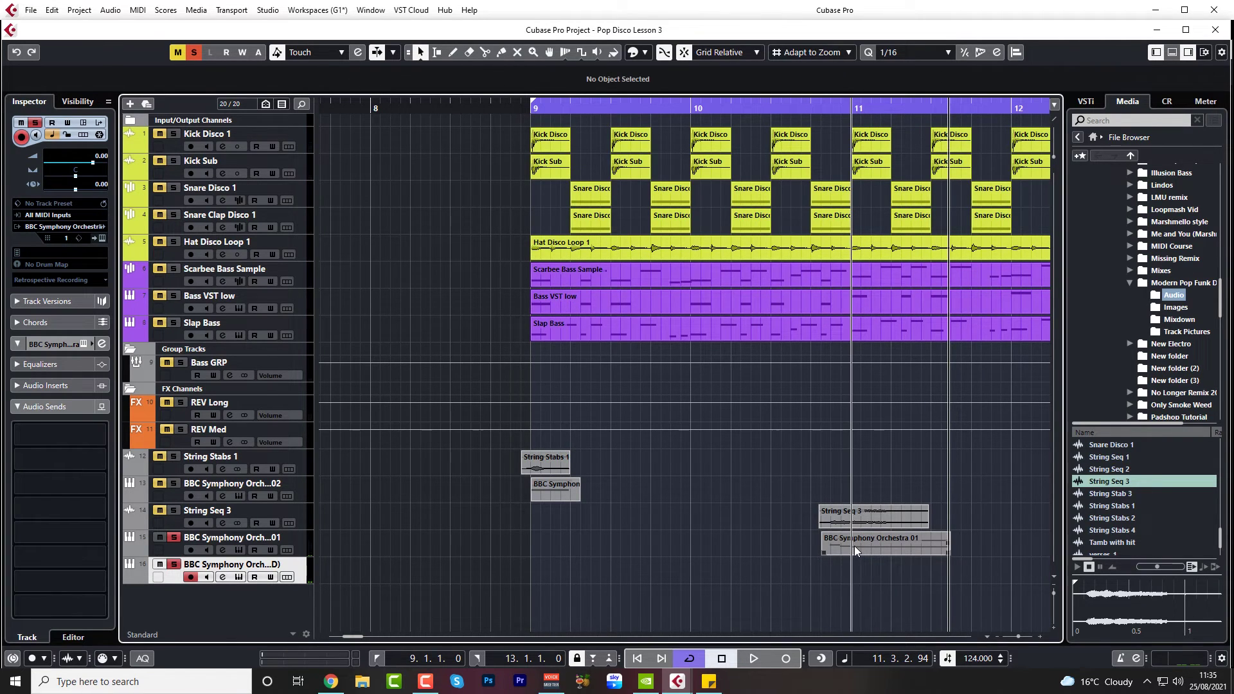
drag(854, 546, 850, 569)
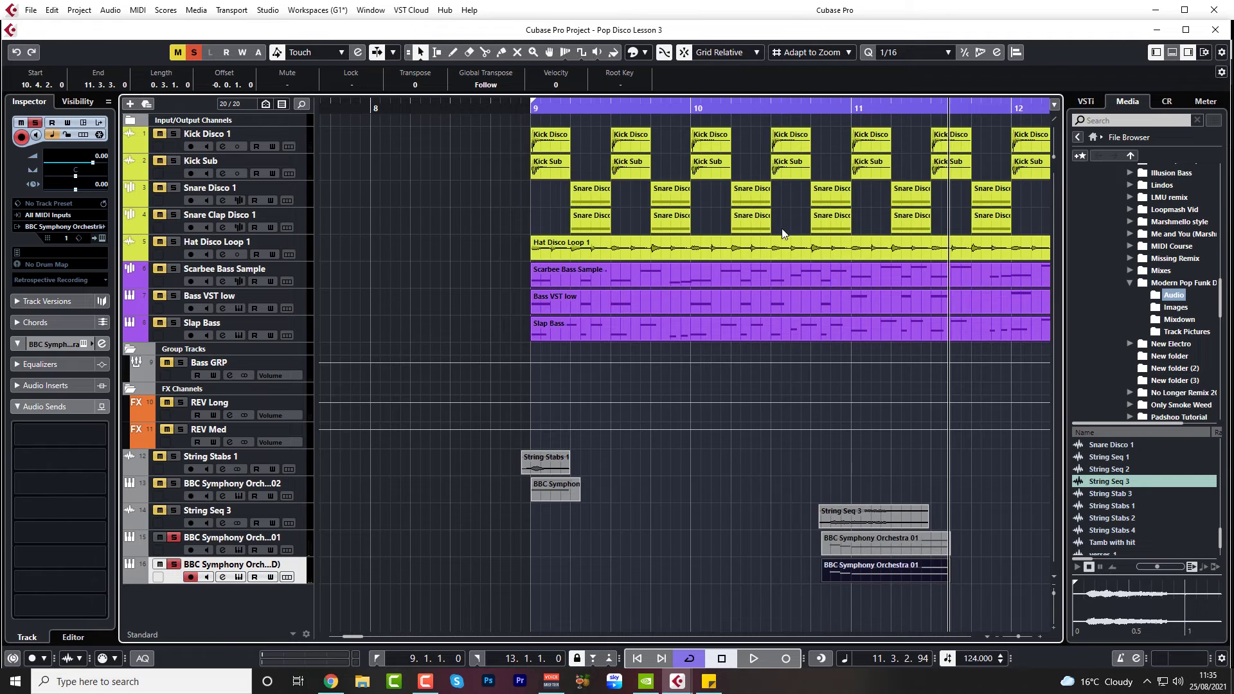
Add an active send to REV Long on the duplicate BBC Symphony Orchestra track and lower its level
click(511, 110)
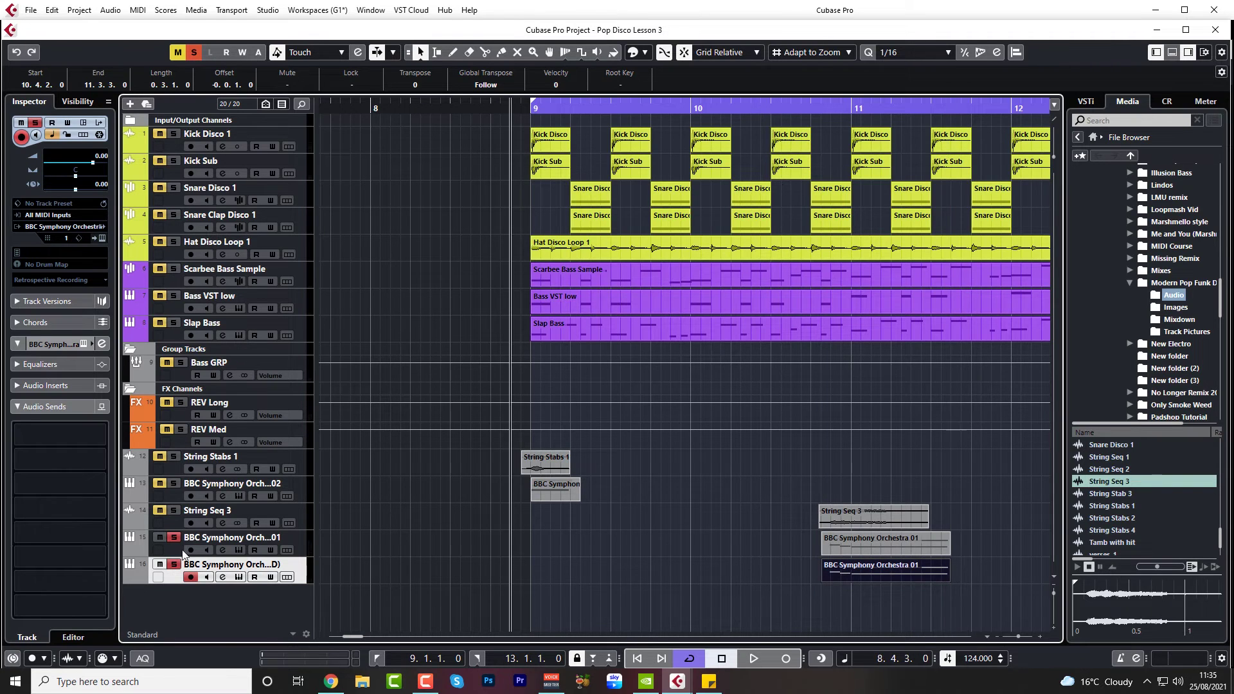
click(73, 442)
click(60, 483)
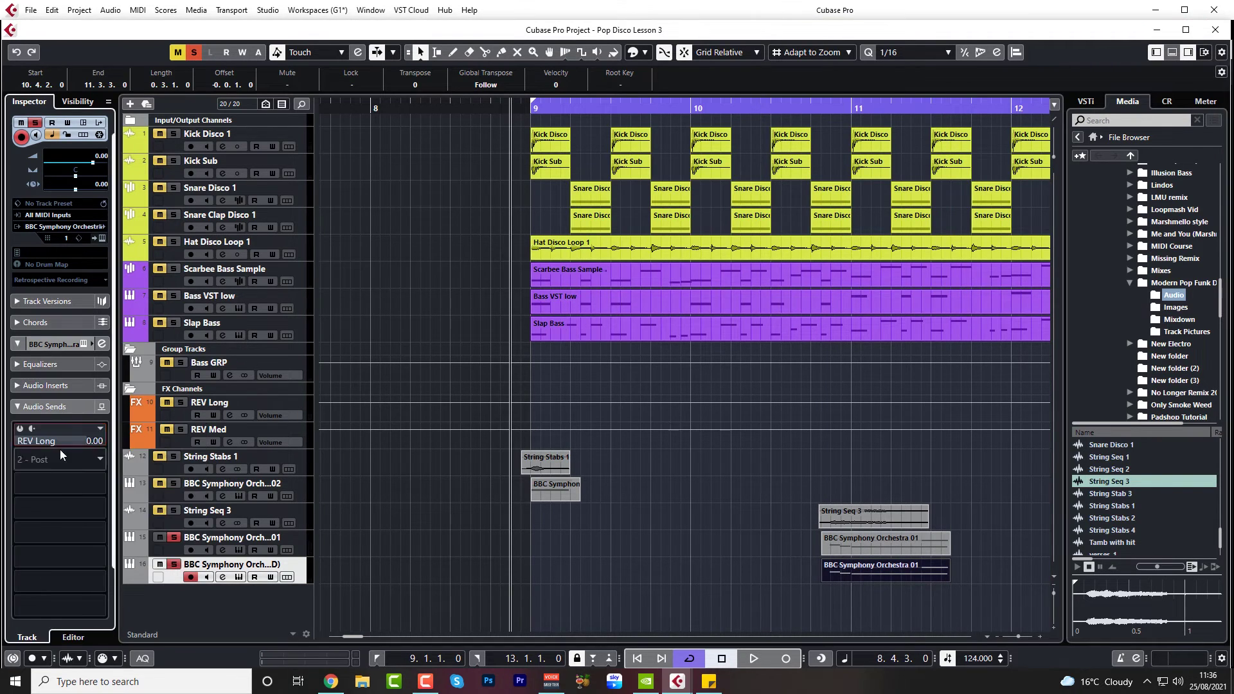
click(21, 430)
drag(79, 442, 58, 444)
Add an active send to REV Long on the BBC Symphony Orchestra 01 track and set its level to -9.22
click(173, 551)
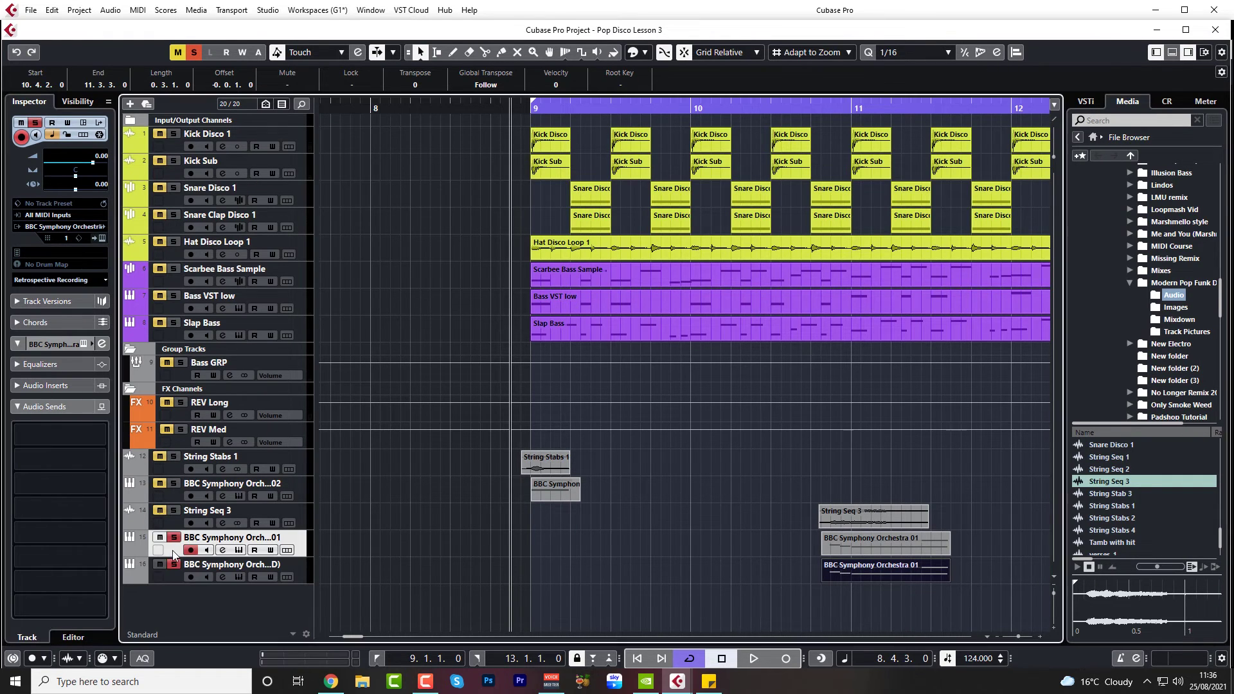
click(81, 434)
click(62, 482)
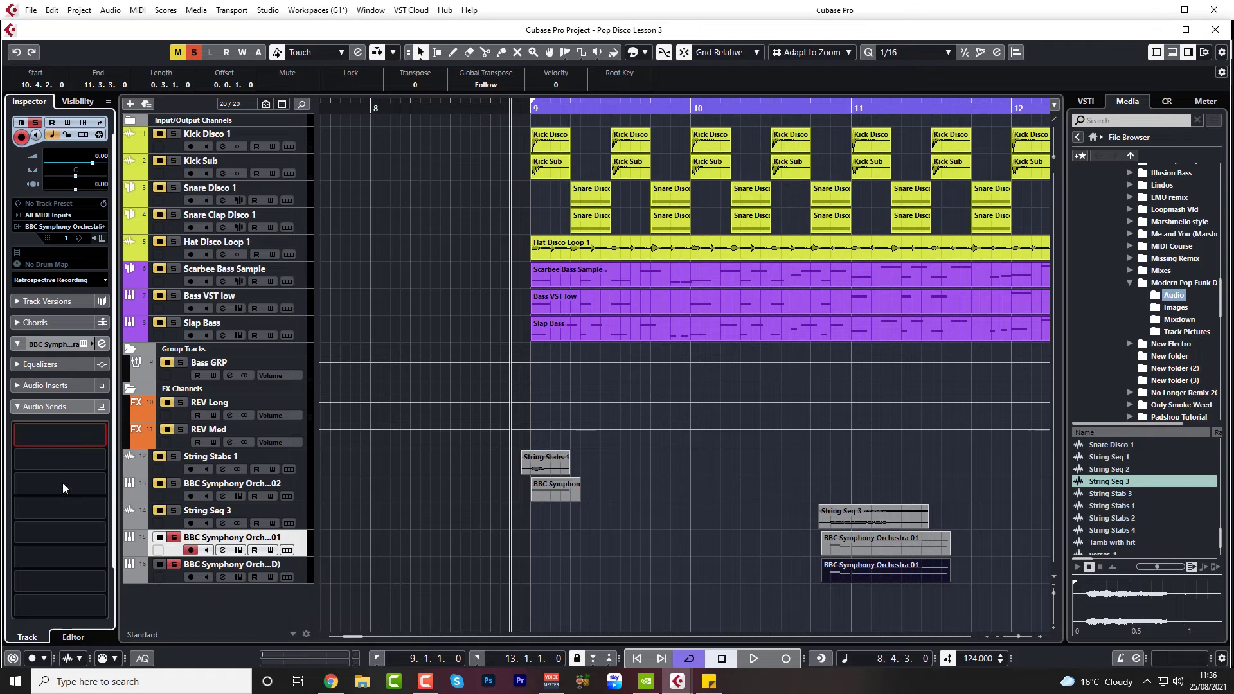
click(19, 430)
double_click(89, 441)
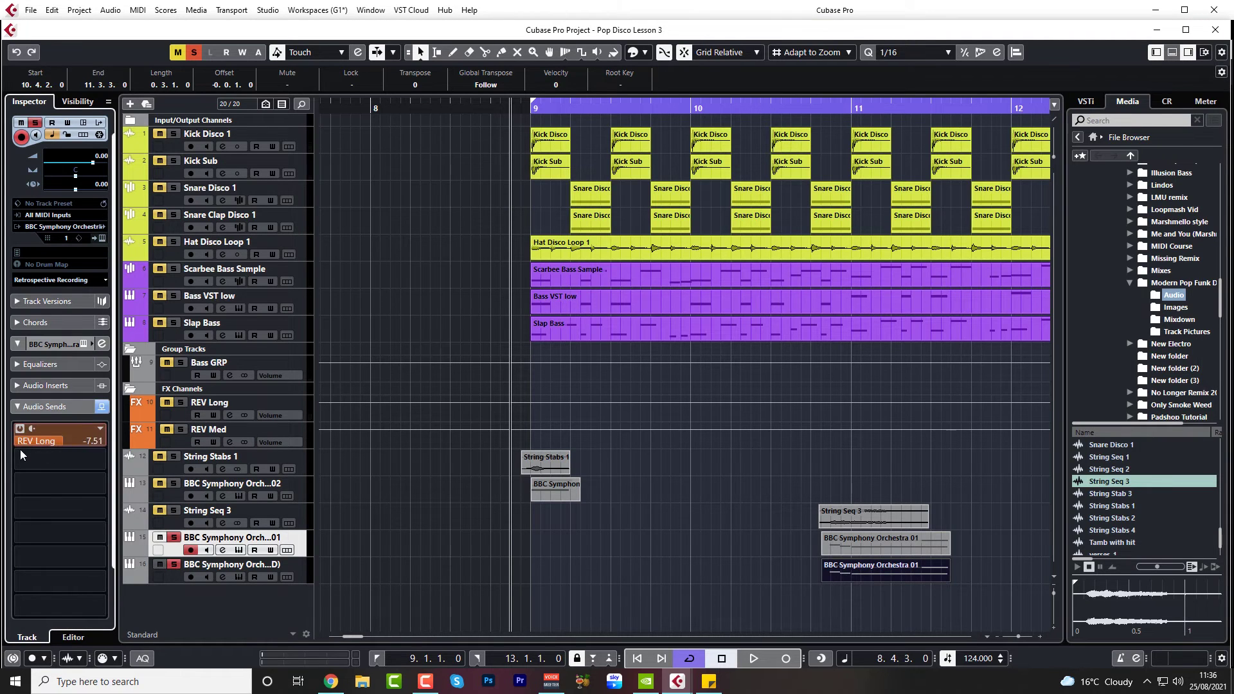
text(-9.22)
key(Return)
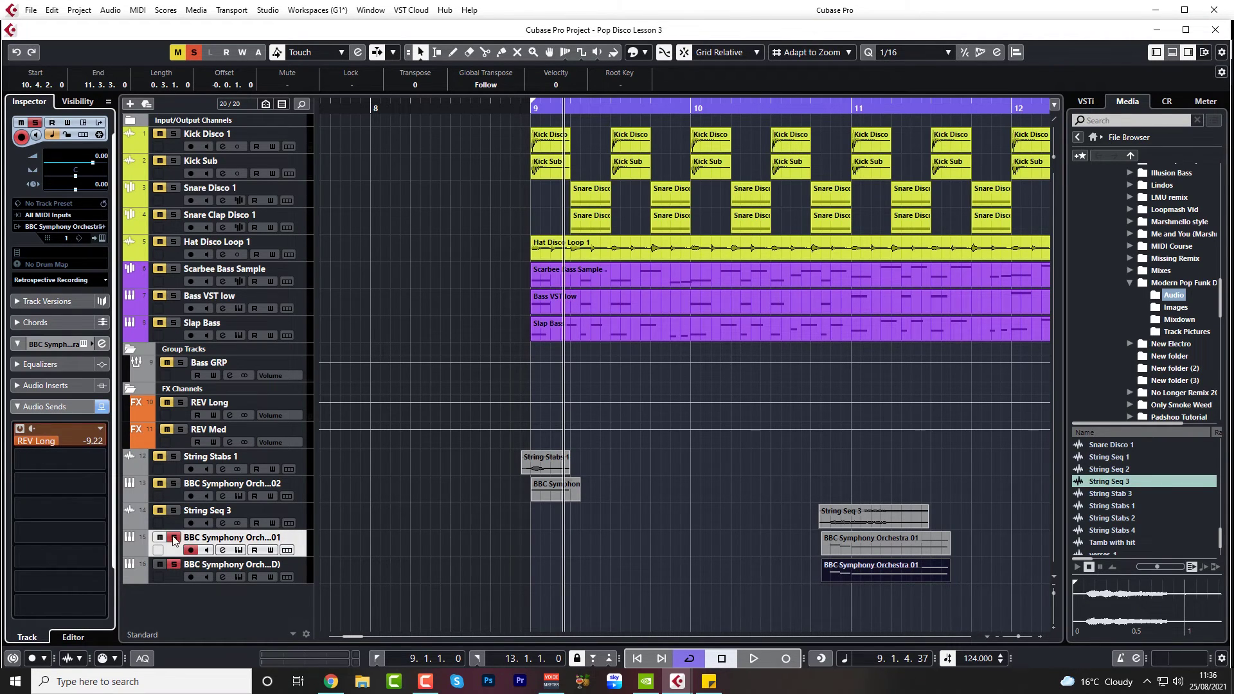
Solo String Seq 3 instead of the two BBC Symphony Orchestra tracks and play its sample from the second half of bar 10
click(173, 538)
click(173, 565)
click(173, 511)
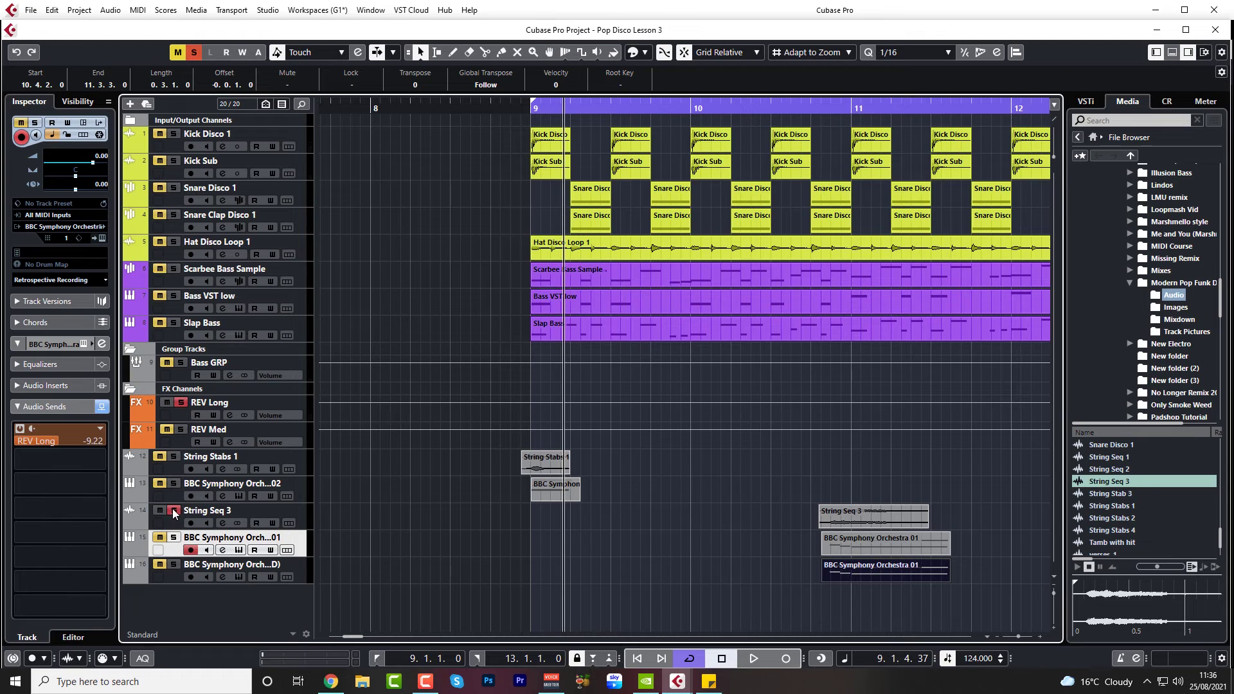
click(785, 110)
key(space)
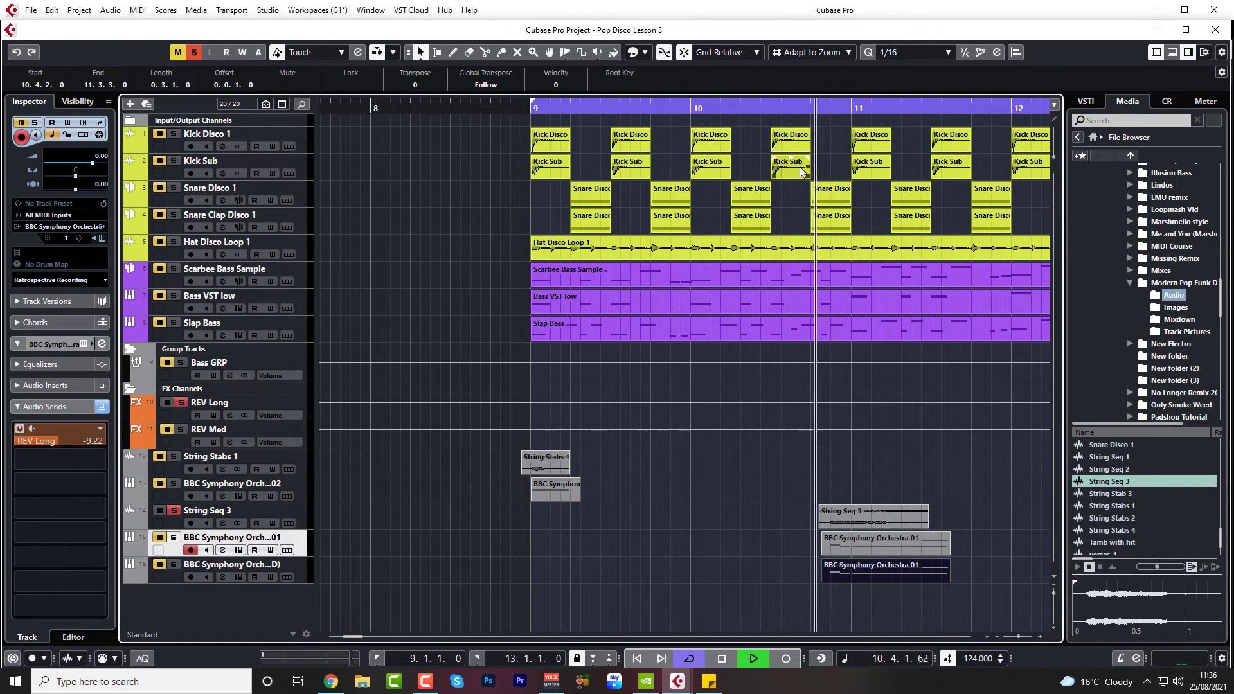
key(space)
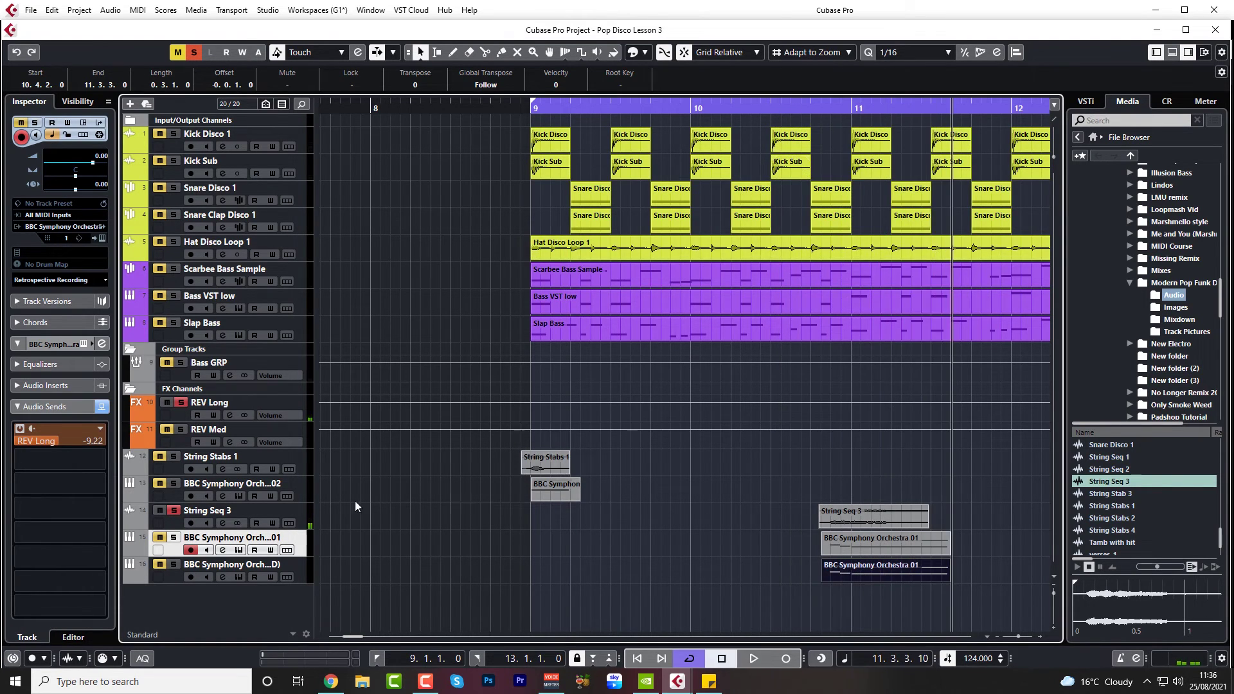
Boost BBC Symphony Orchestra 01's high EQ band by 5.1 dB at about 903 Hz and enable a low cut at about 516 Hz
click(223, 550)
click(722, 496)
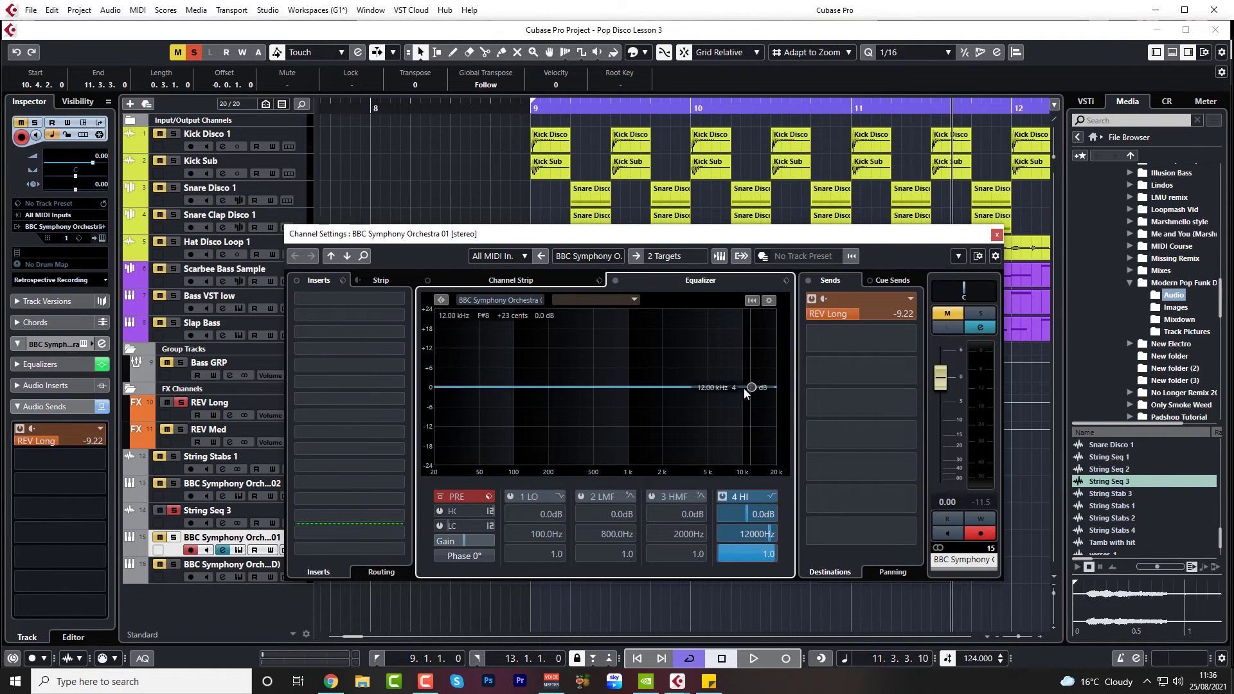
drag(744, 389, 623, 370)
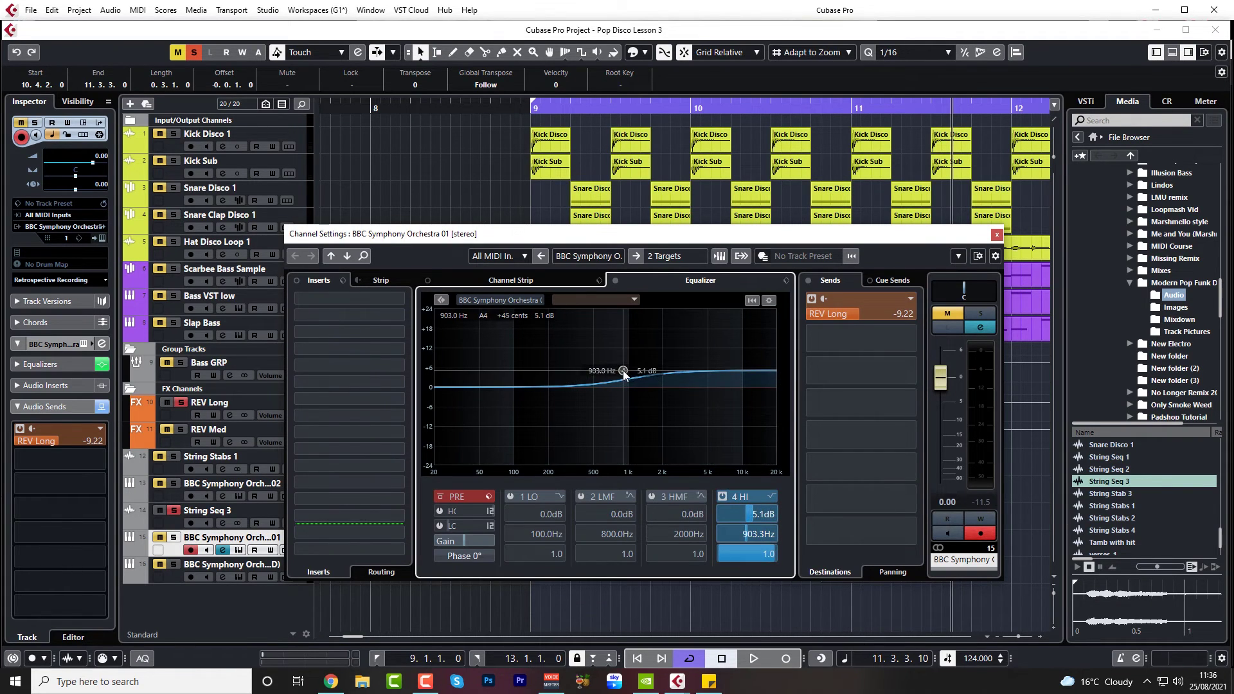
click(440, 526)
drag(481, 473, 506, 432)
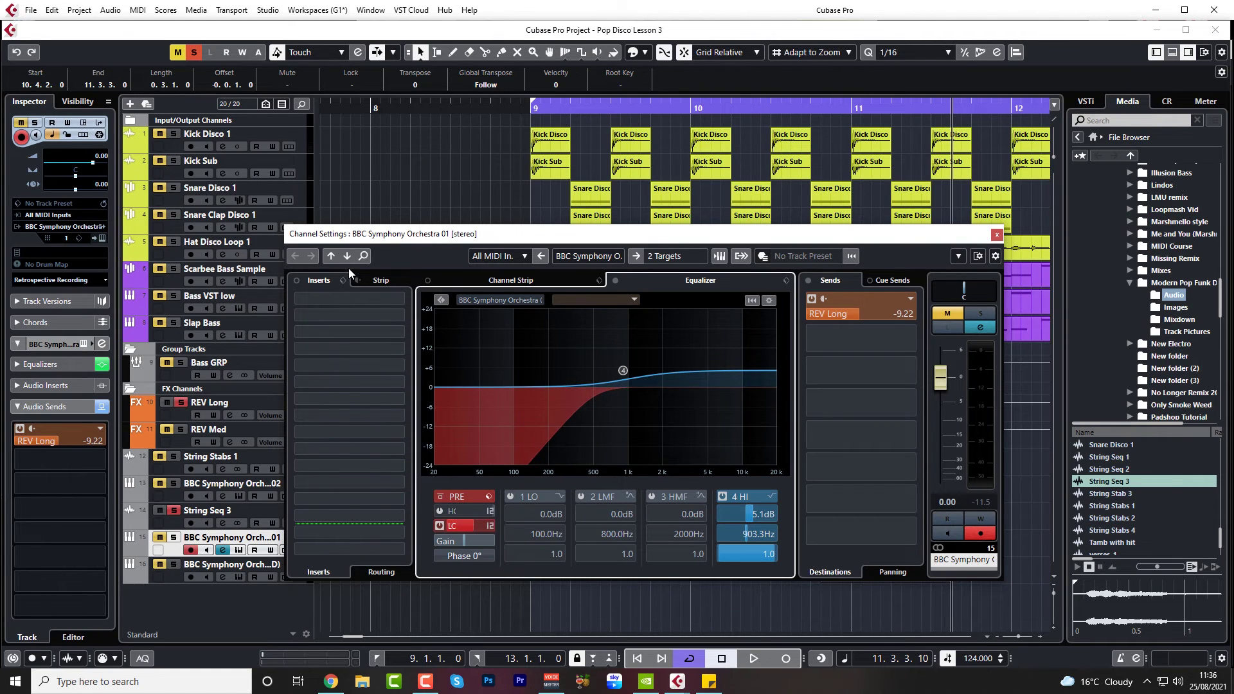
Enable a low cut on the duplicate BBC Symphony Orchestra track and boost its high EQ band by 5.7 dB at about 1315 Hz
click(347, 256)
click(440, 526)
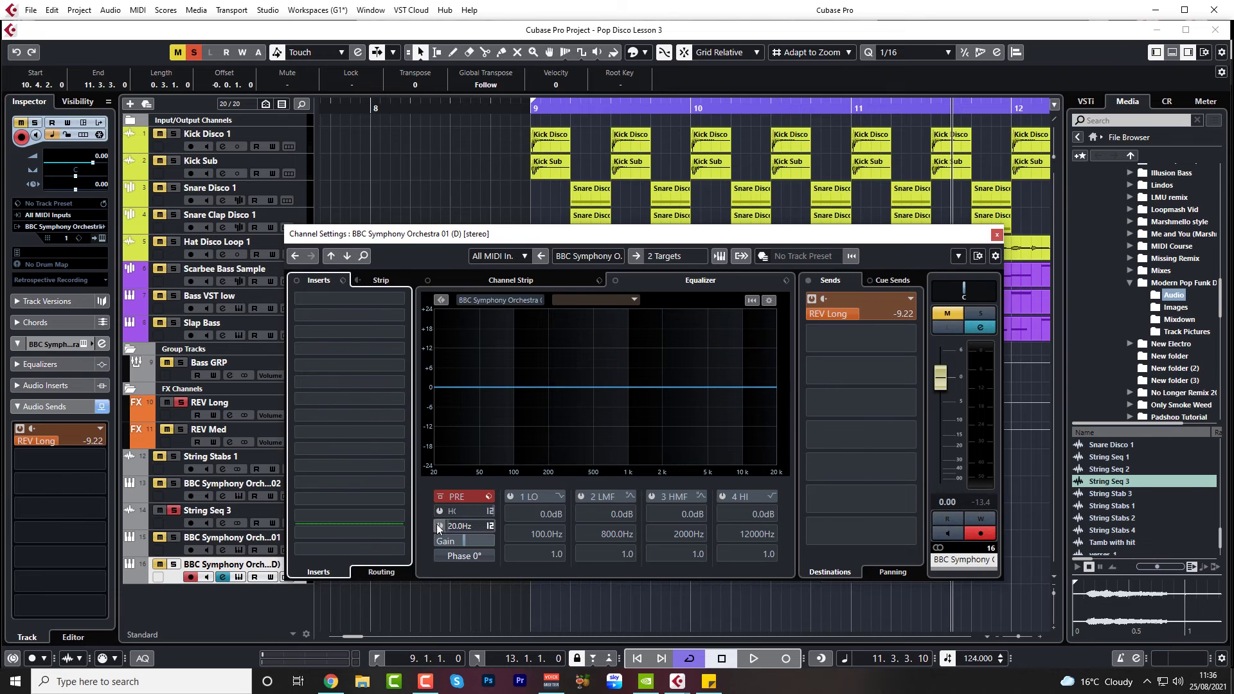
drag(481, 493, 523, 377)
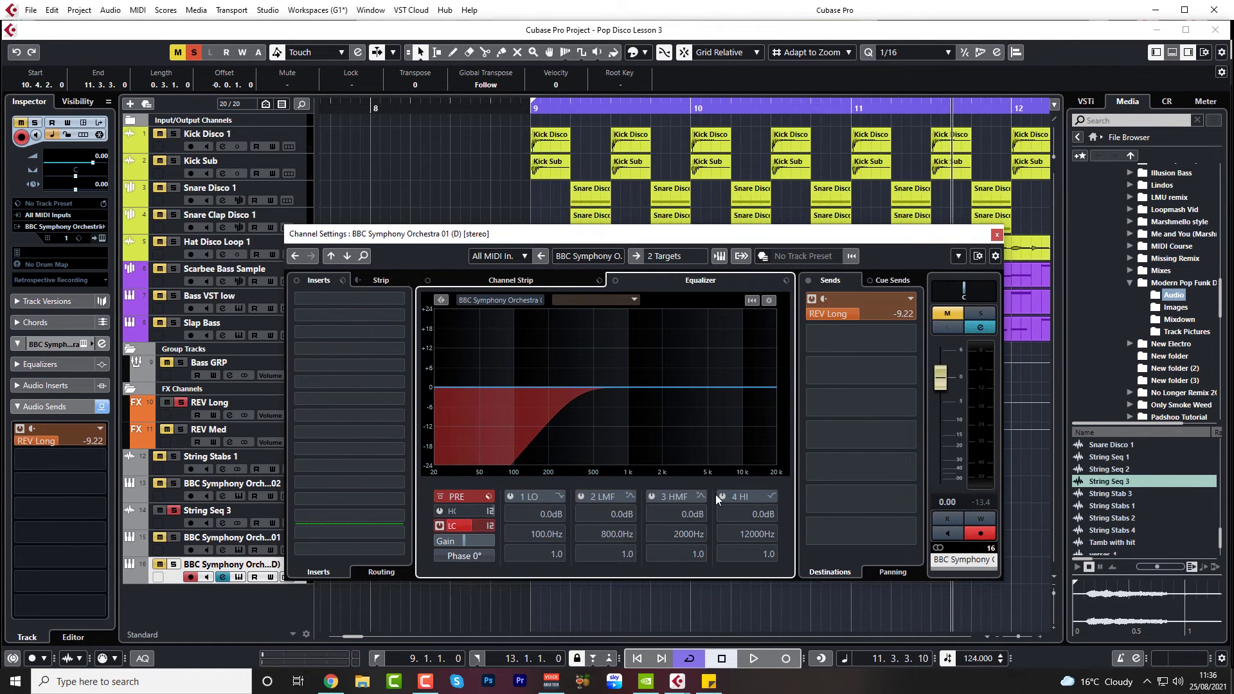
drag(751, 387, 641, 368)
click(997, 234)
Compare String Seq 3 with the two violin tracks below it, soloing and playing each from the second half of bar 10
click(799, 108)
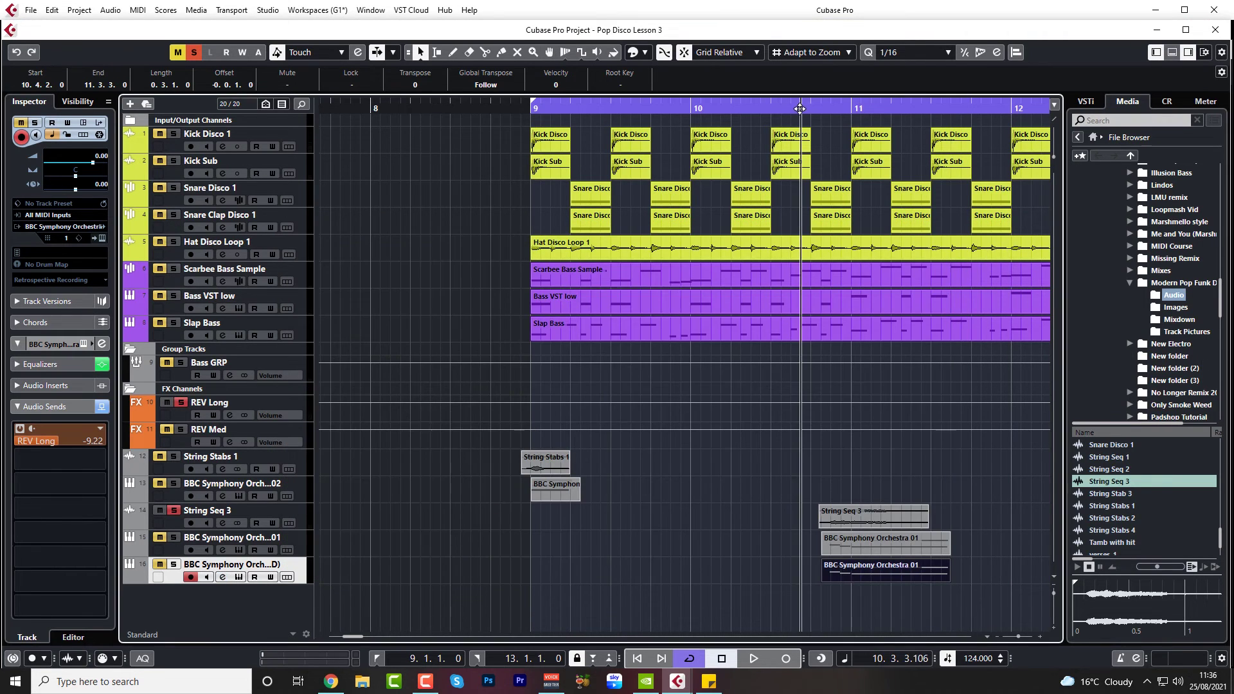
key(space)
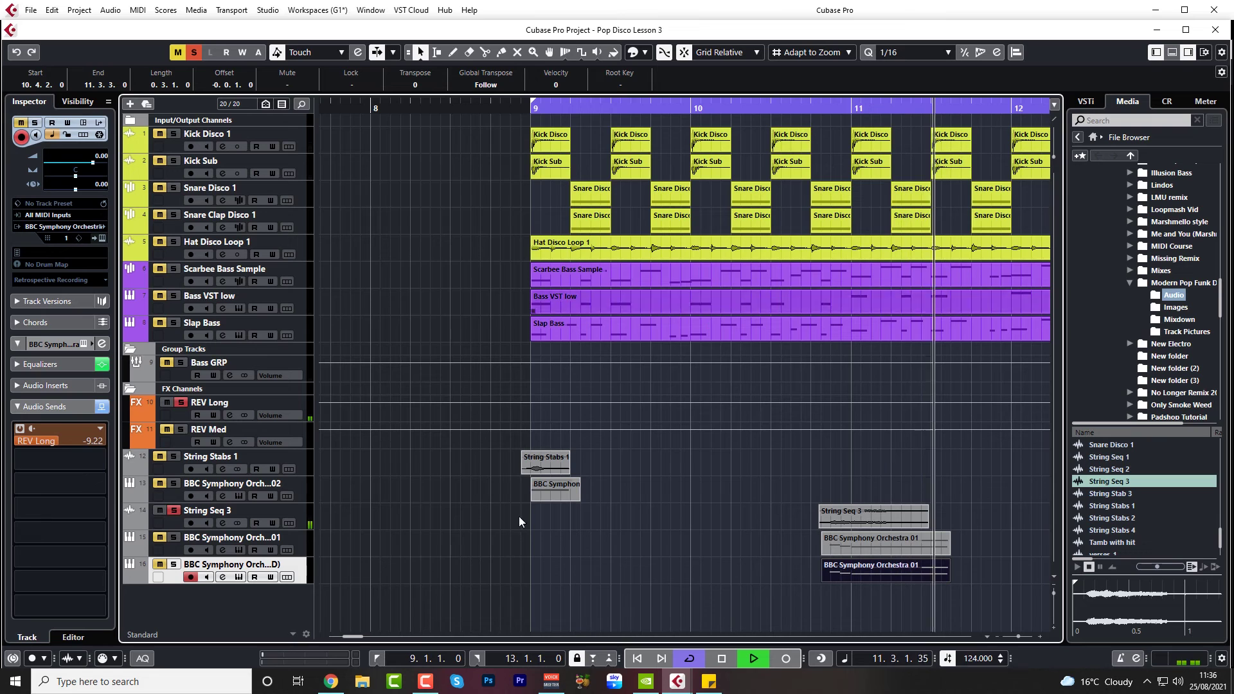
key(space)
click(171, 538)
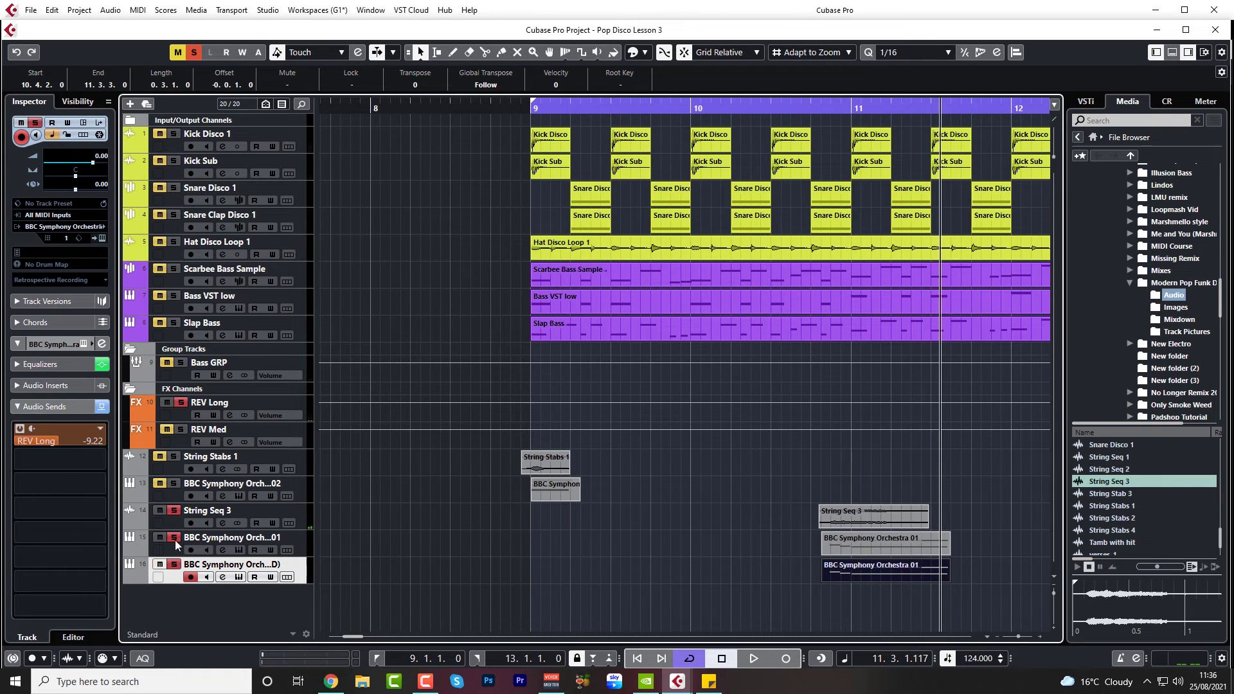
click(803, 103)
key(space)
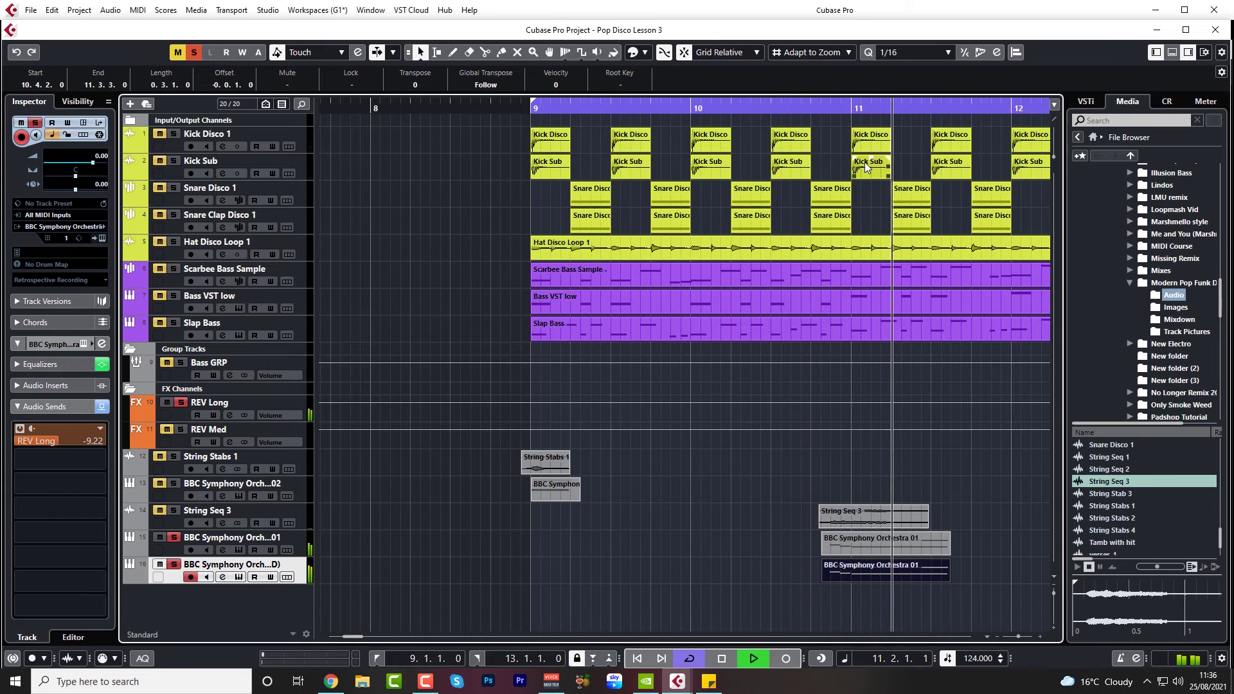
key(space)
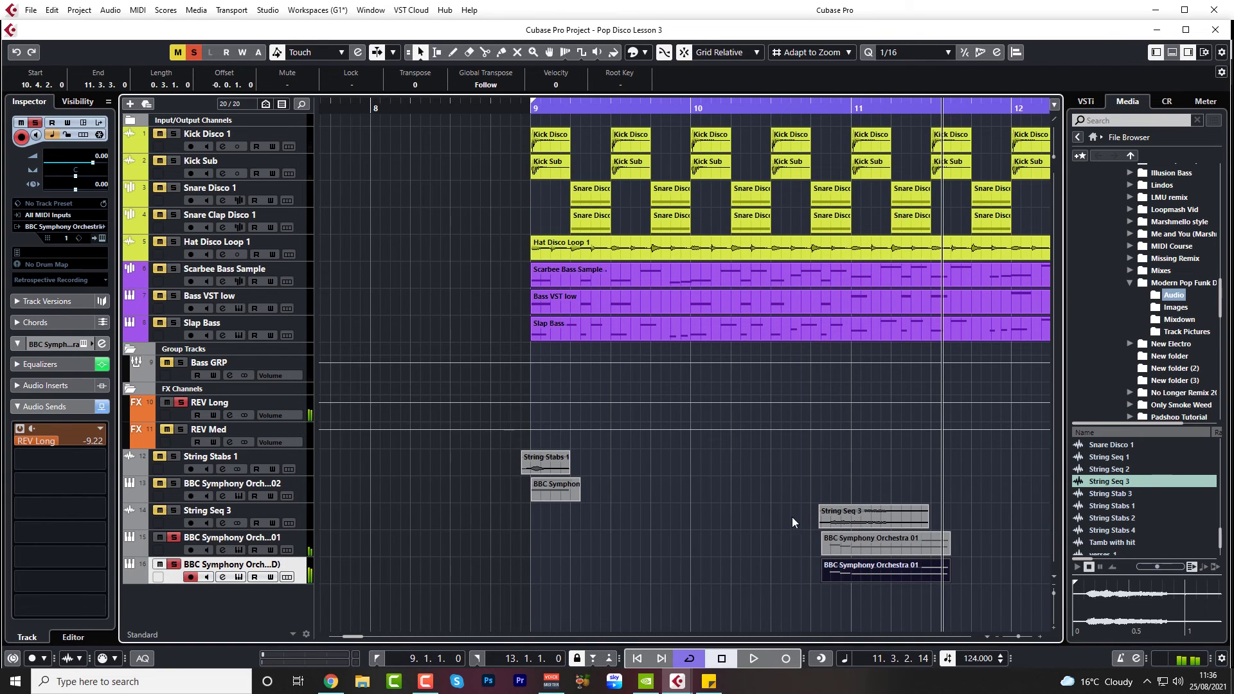
Raise the low cut on the duplicate BBC Symphony Orchestra track to 1238 Hz and match it on BBC Symphony Orchestra 01
click(223, 577)
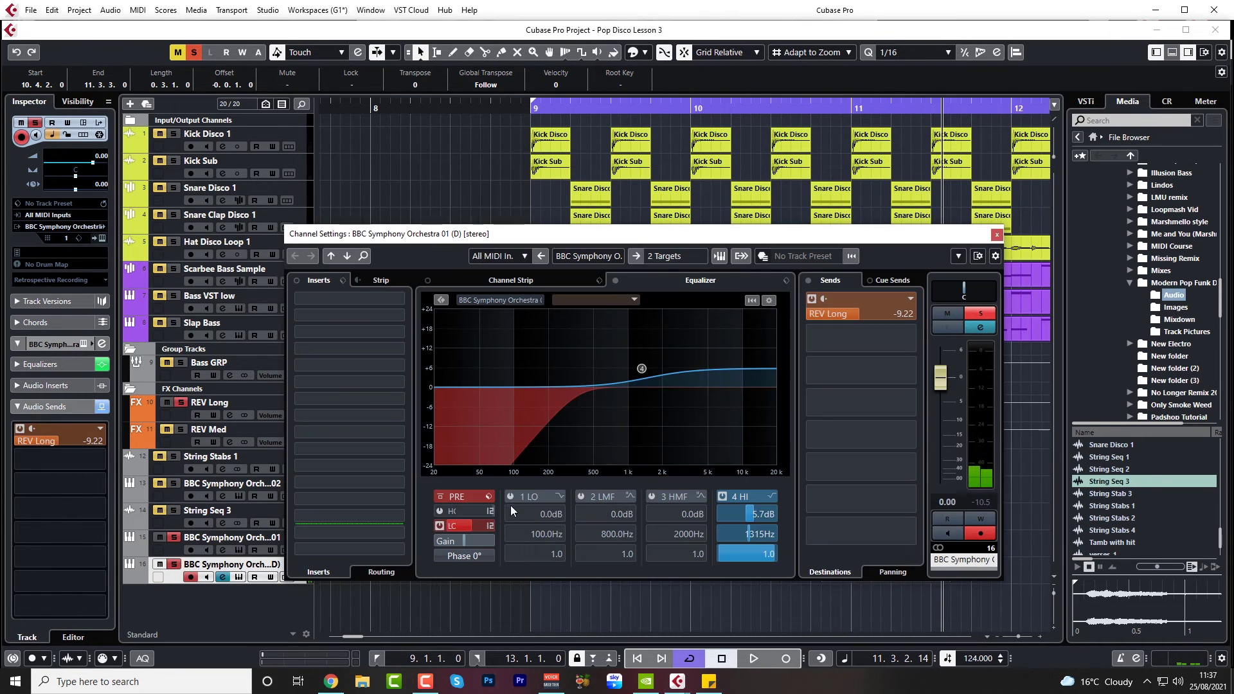
drag(477, 521, 499, 464)
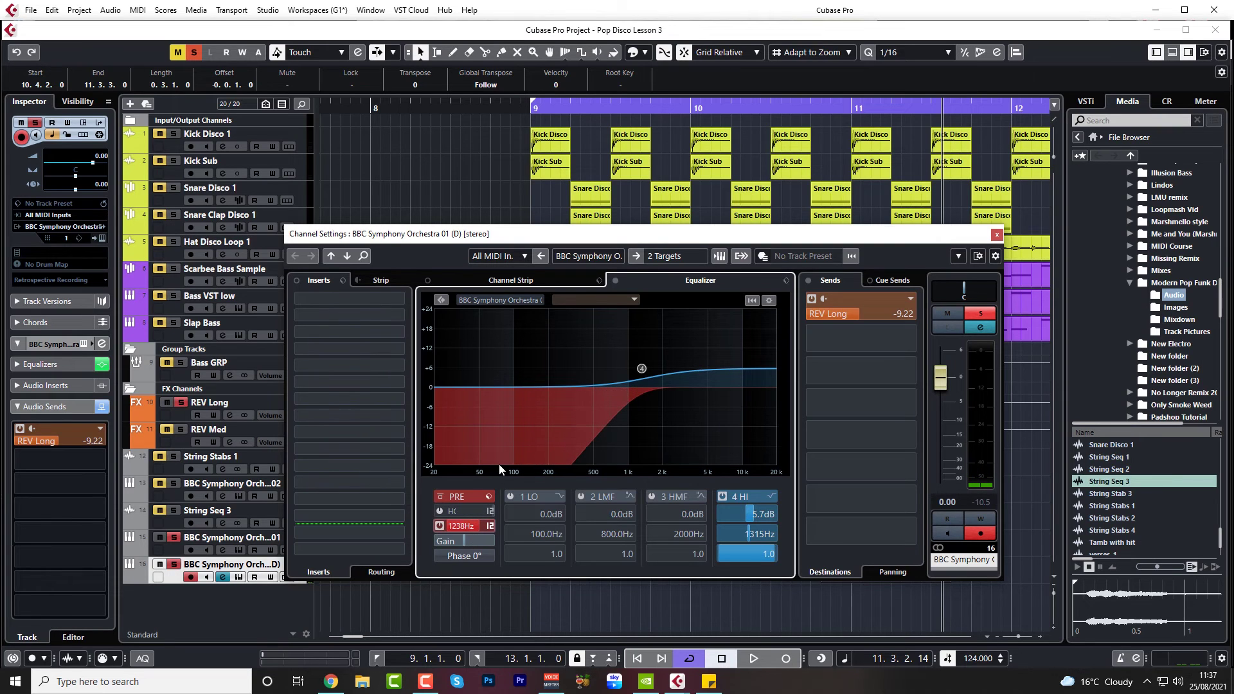
click(330, 257)
click(469, 521)
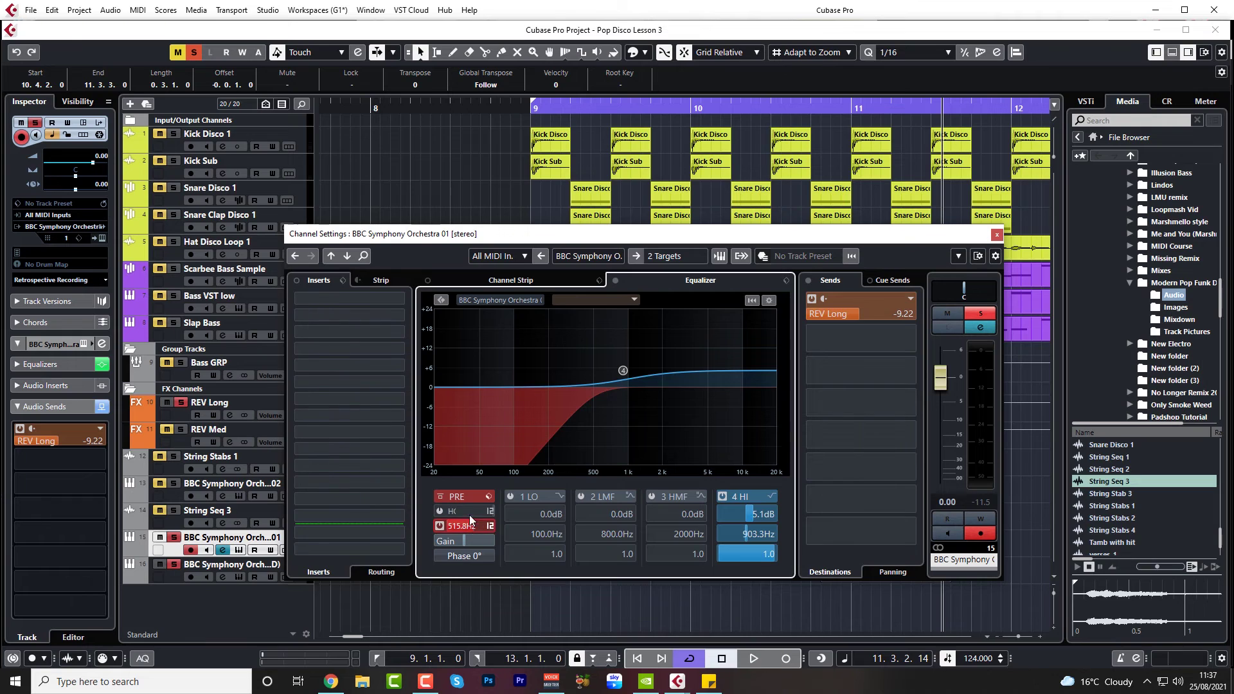
drag(469, 515, 489, 461)
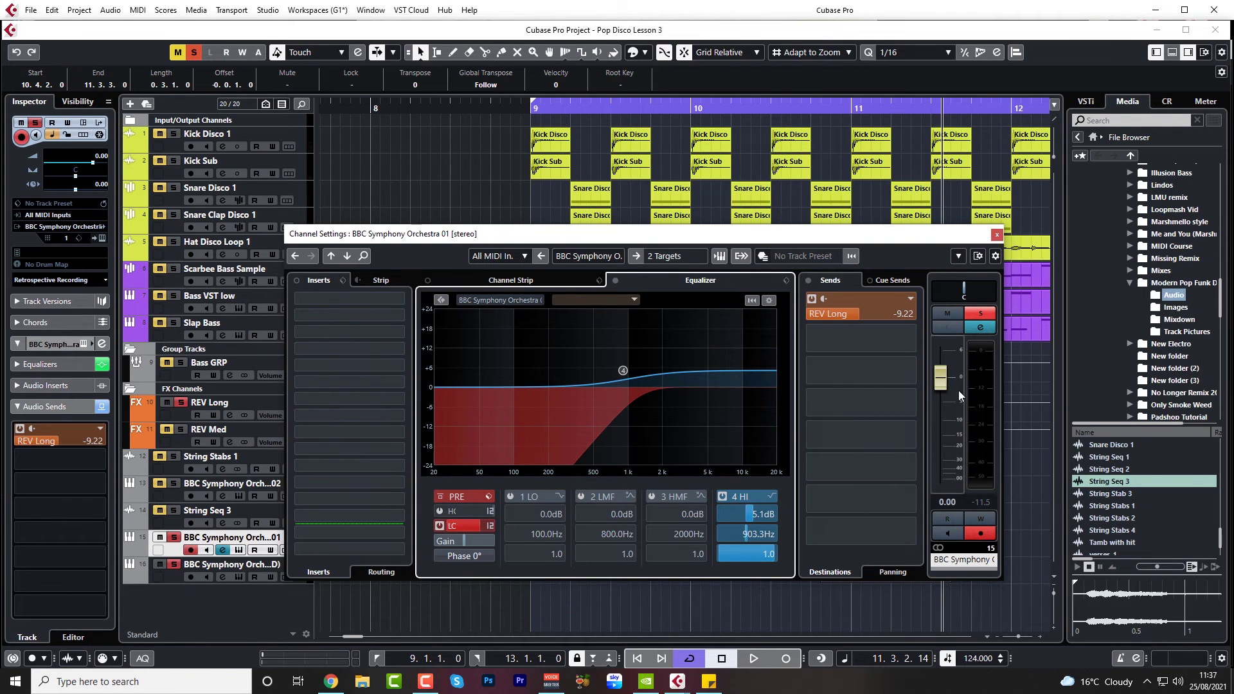
Lower the volume of BBC Symphony Orchestra 01 to -2.67 and of its duplicate to -3.67
drag(945, 386, 945, 410)
click(347, 256)
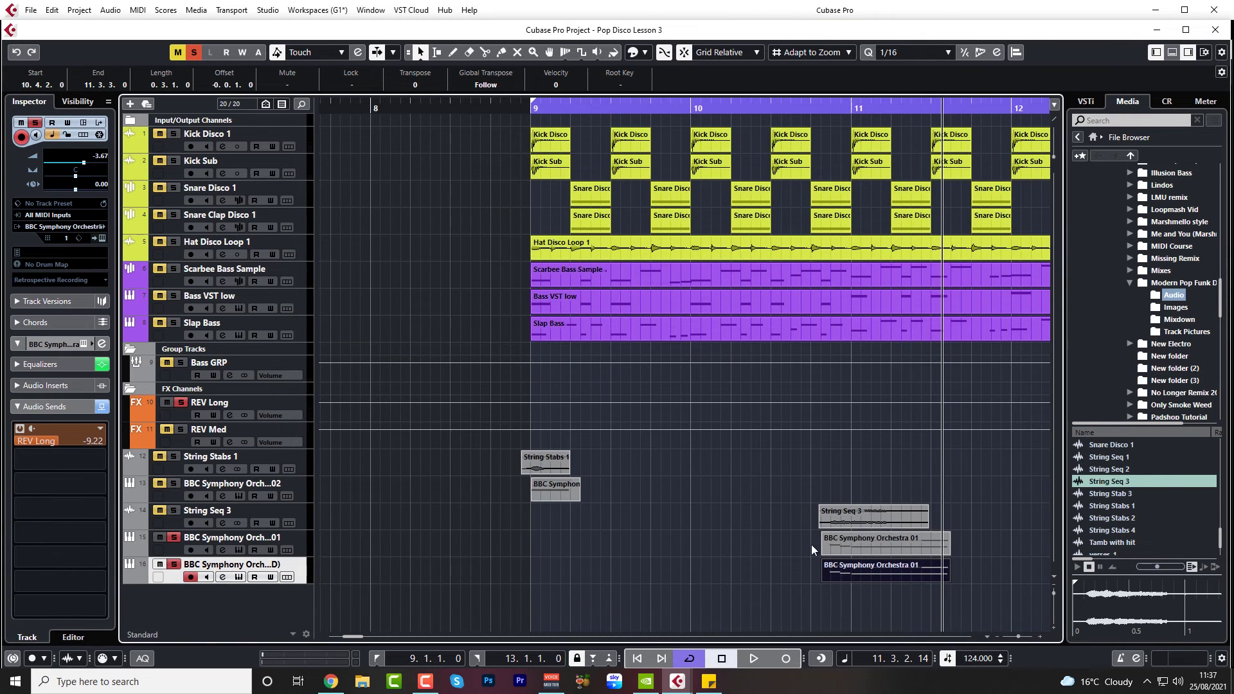
Adjust the velocity of the long B3 and B4 notes in the duplicate track's part
double_click(854, 568)
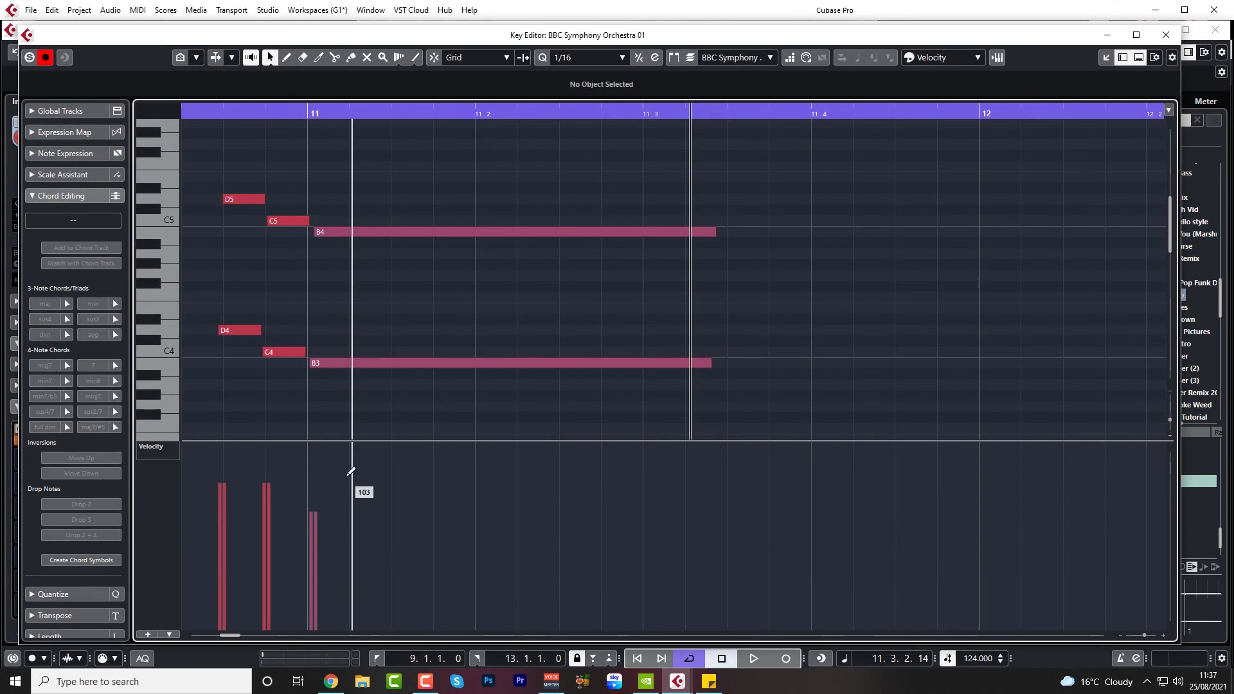
drag(400, 203, 396, 386)
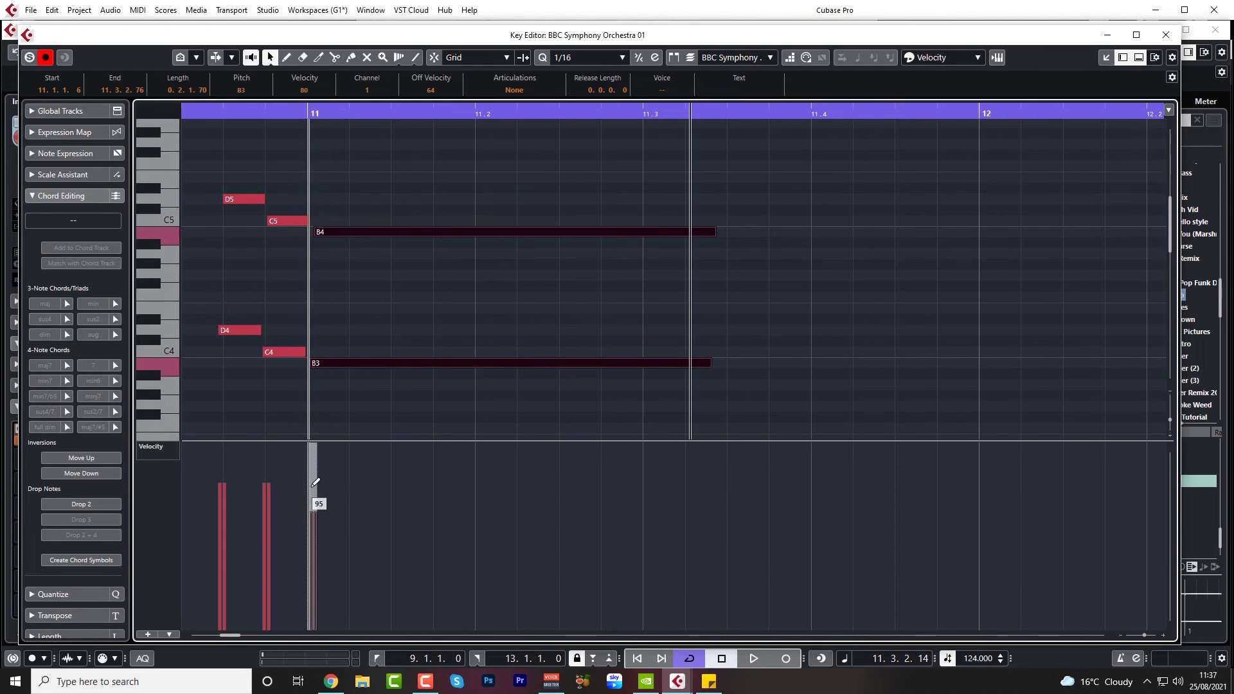
drag(312, 450, 308, 491)
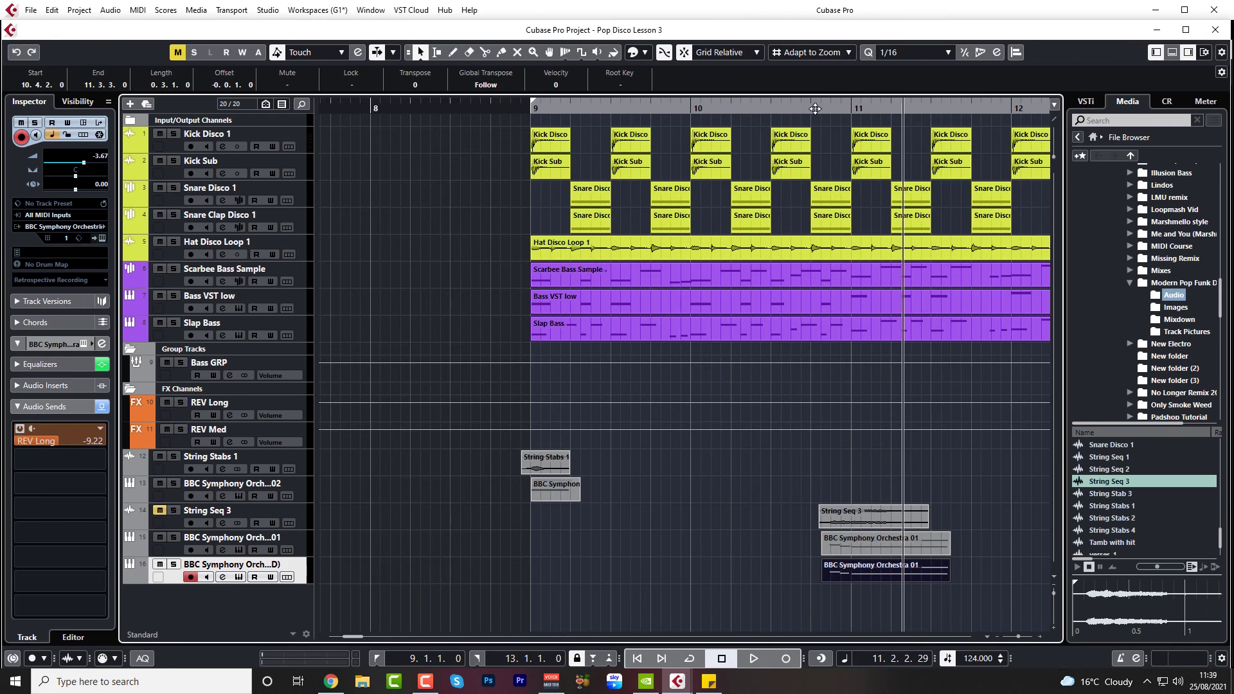
Play the full mix from bar 10 with String Seq 3 muted to hear the violin layers in context
click(795, 108)
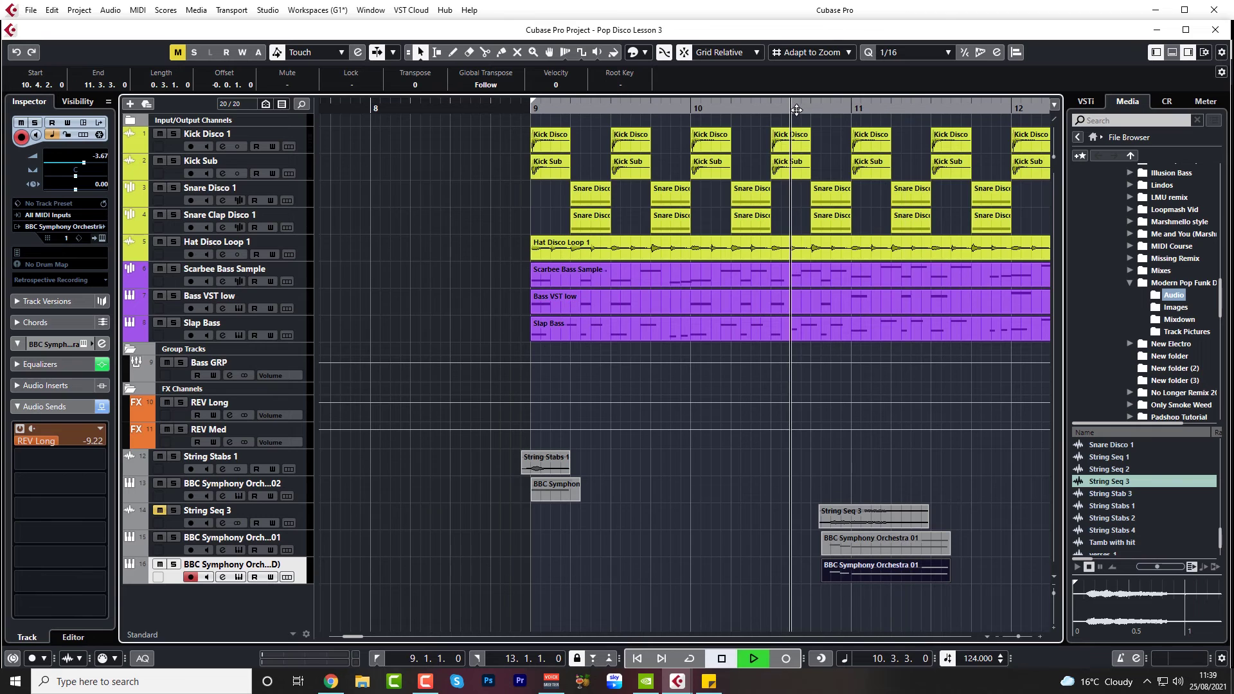
key(space)
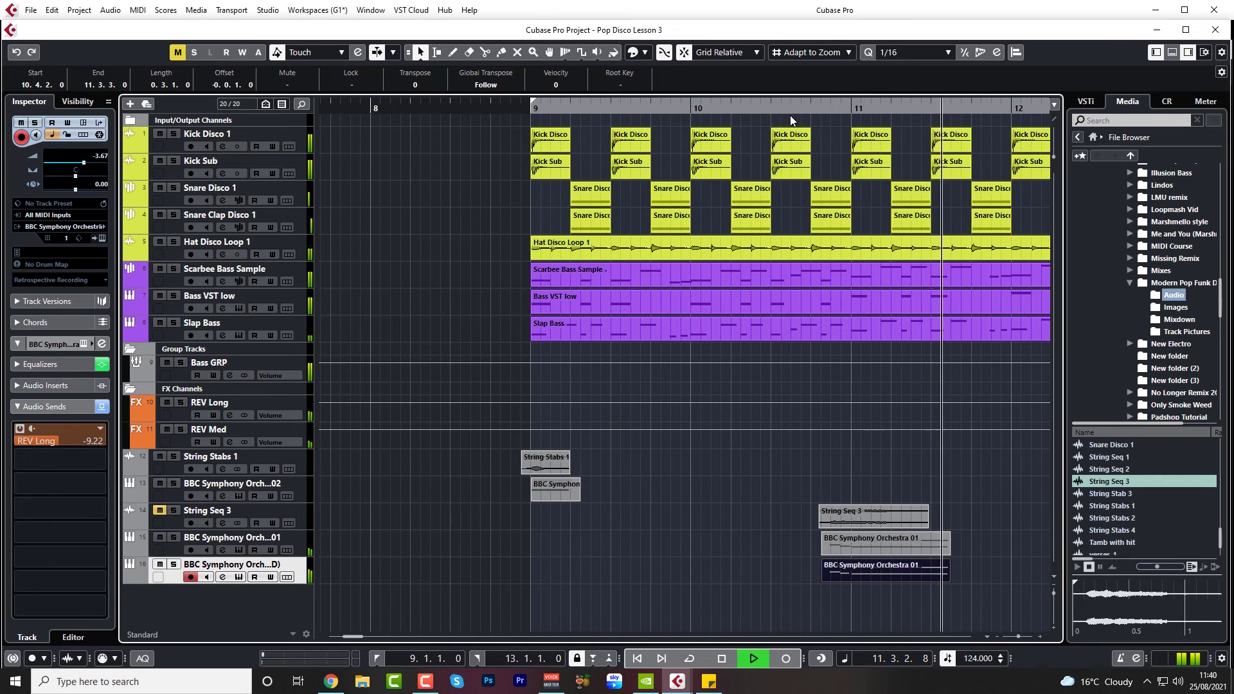
key(space)
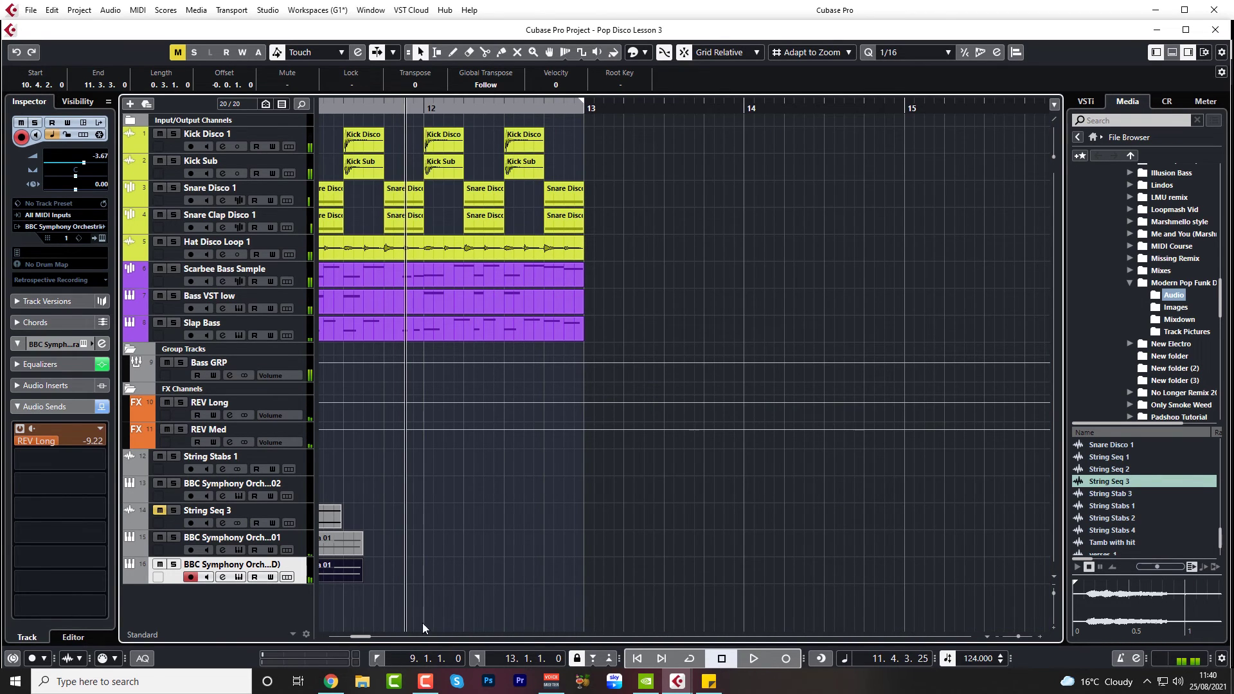
drag(356, 635, 353, 635)
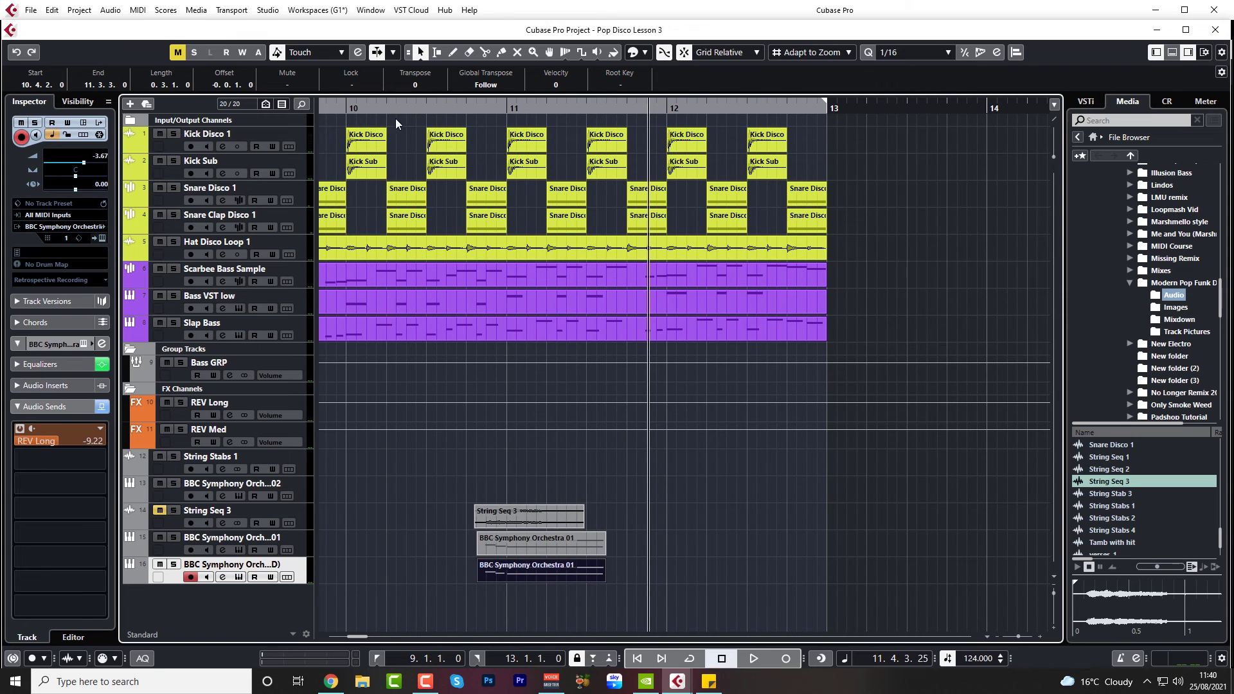
click(369, 111)
key(space)
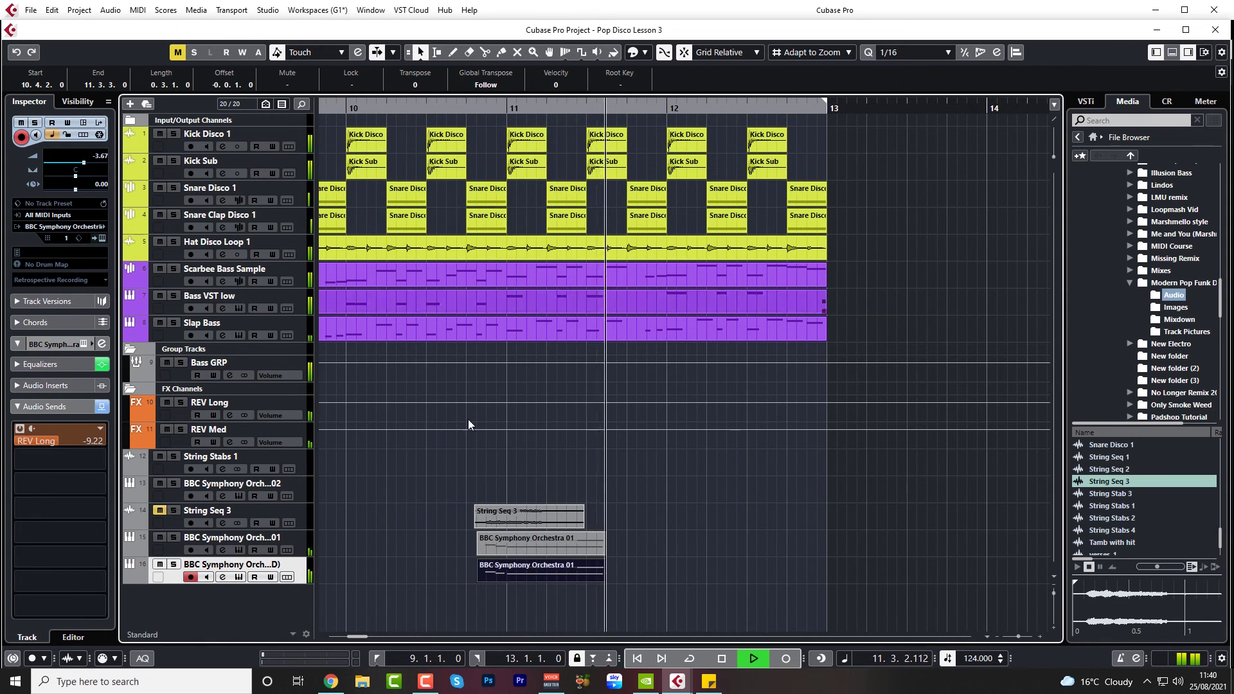
key(space)
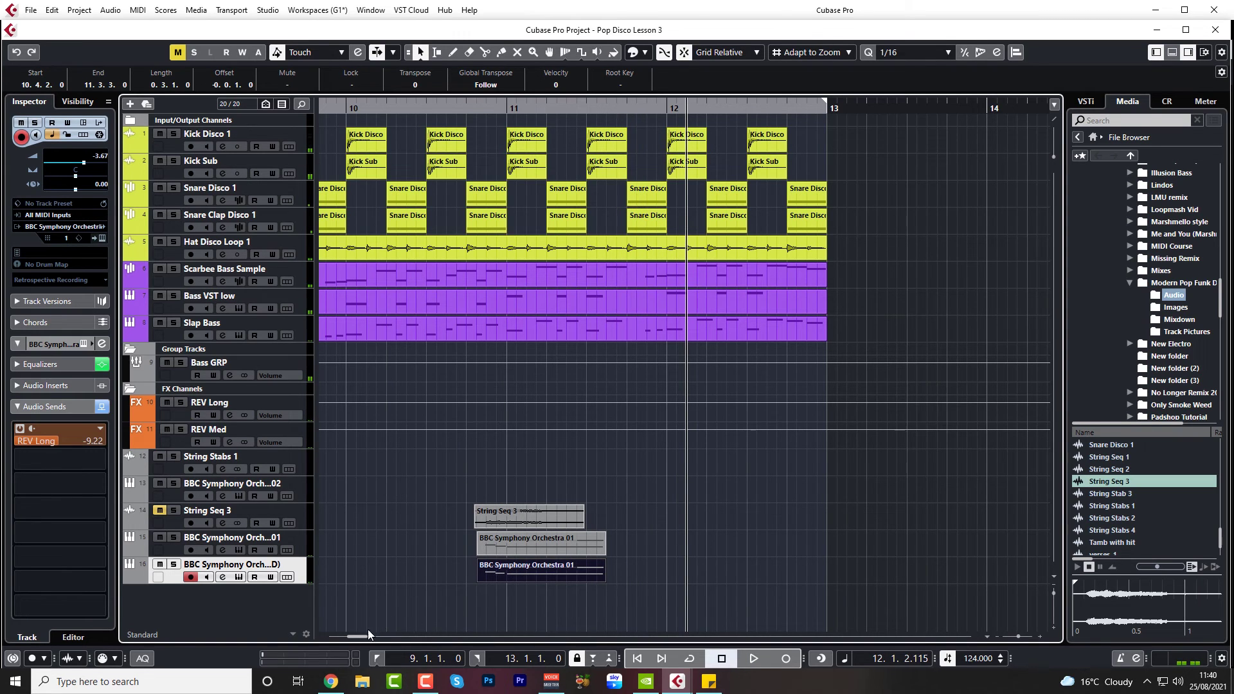
drag(360, 634, 358, 634)
Examine the duplicate track's BBC Symphony Orchestra instrument with its Violins 2 tremolo articulation and performance controls
click(238, 577)
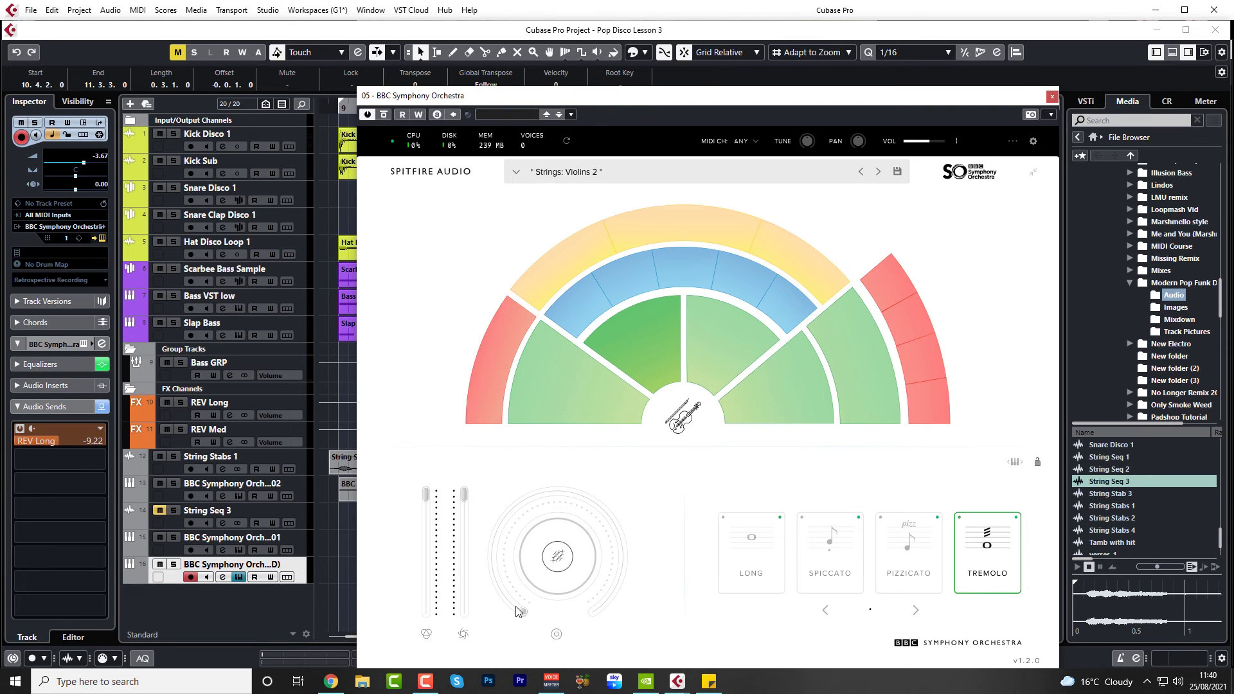
mouse_move(464, 493)
click(1052, 96)
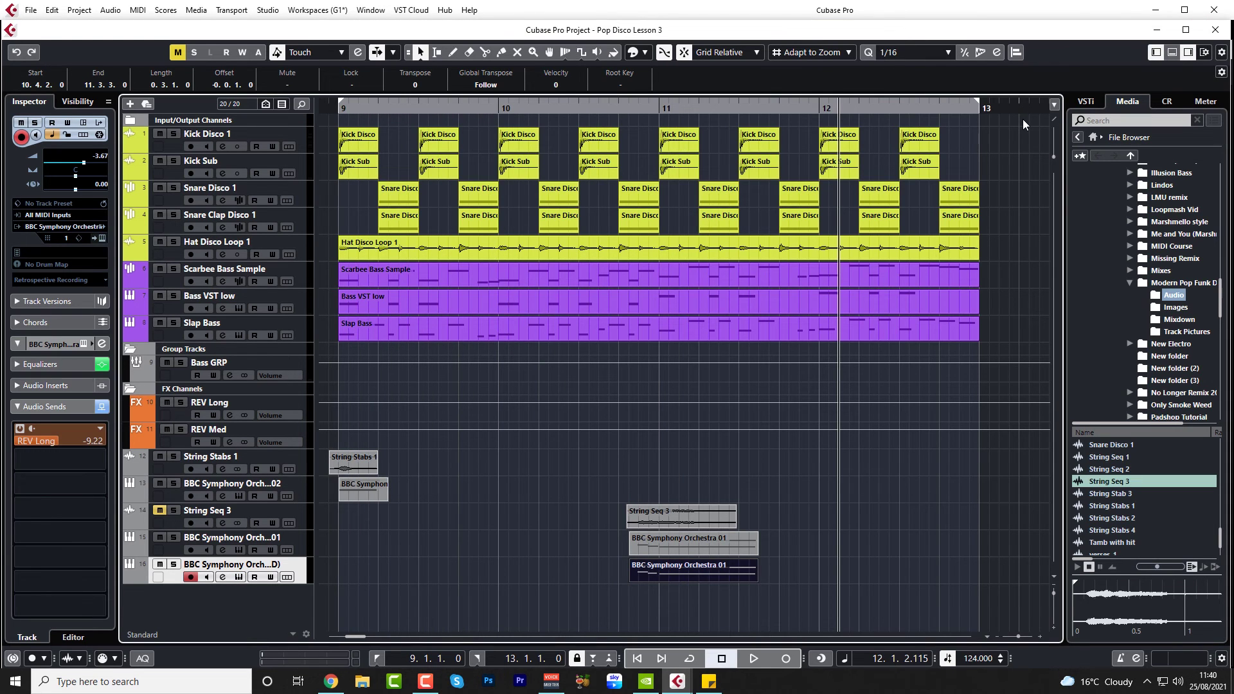
Mute the three BBC Symphony Orchestra tracks in favour of String Seq 3 and play the loop from just before bar 9
click(160, 537)
drag(358, 637, 356, 636)
click(452, 107)
key(space)
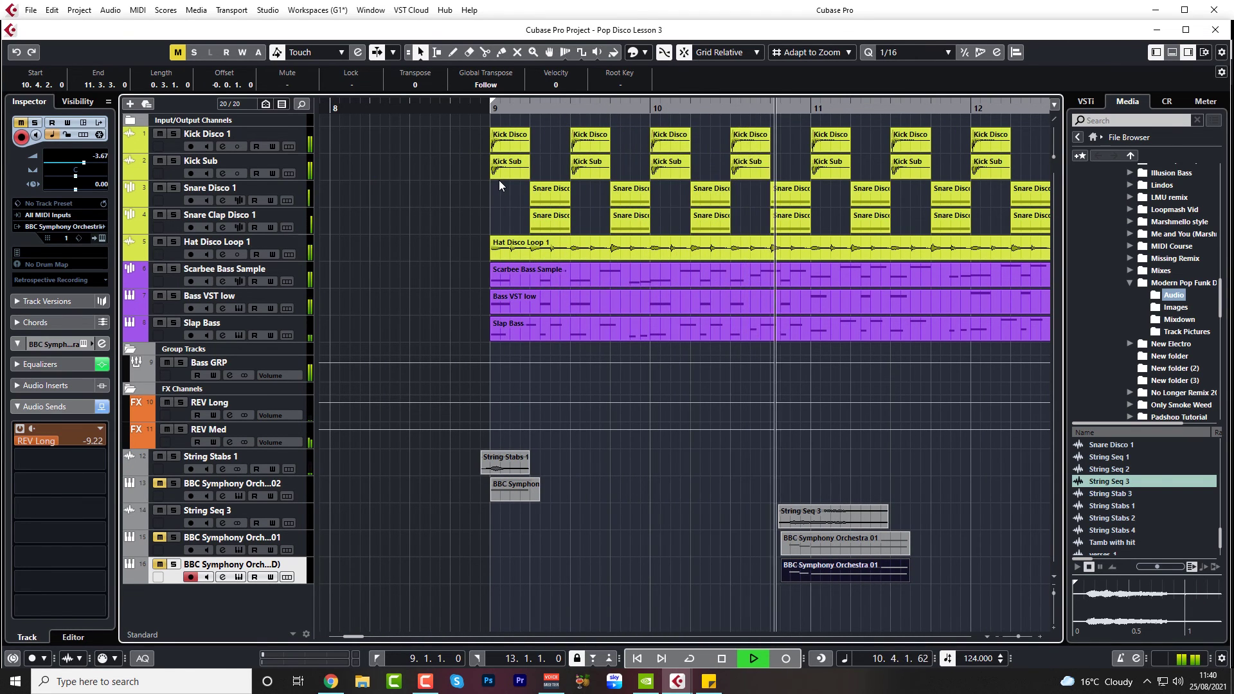
key(space)
Lower String Seq 3's volume to -11.0 and replay the loop from just before bar 9
click(175, 527)
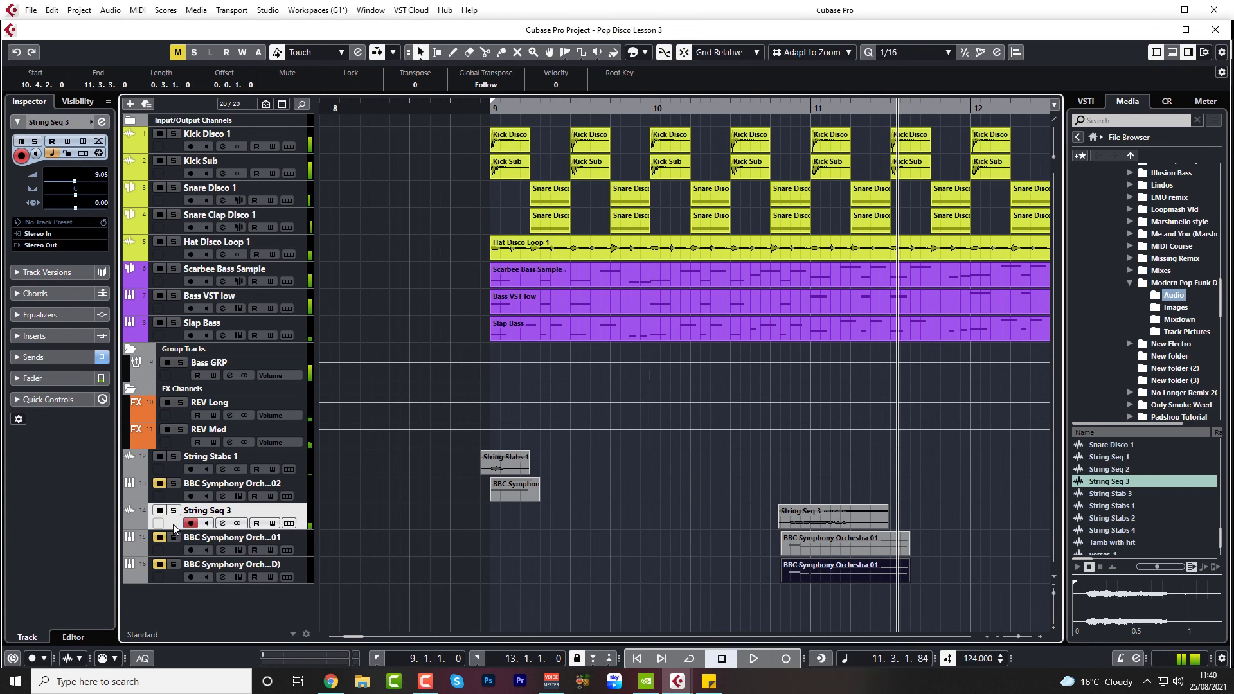
drag(98, 172, 100, 189)
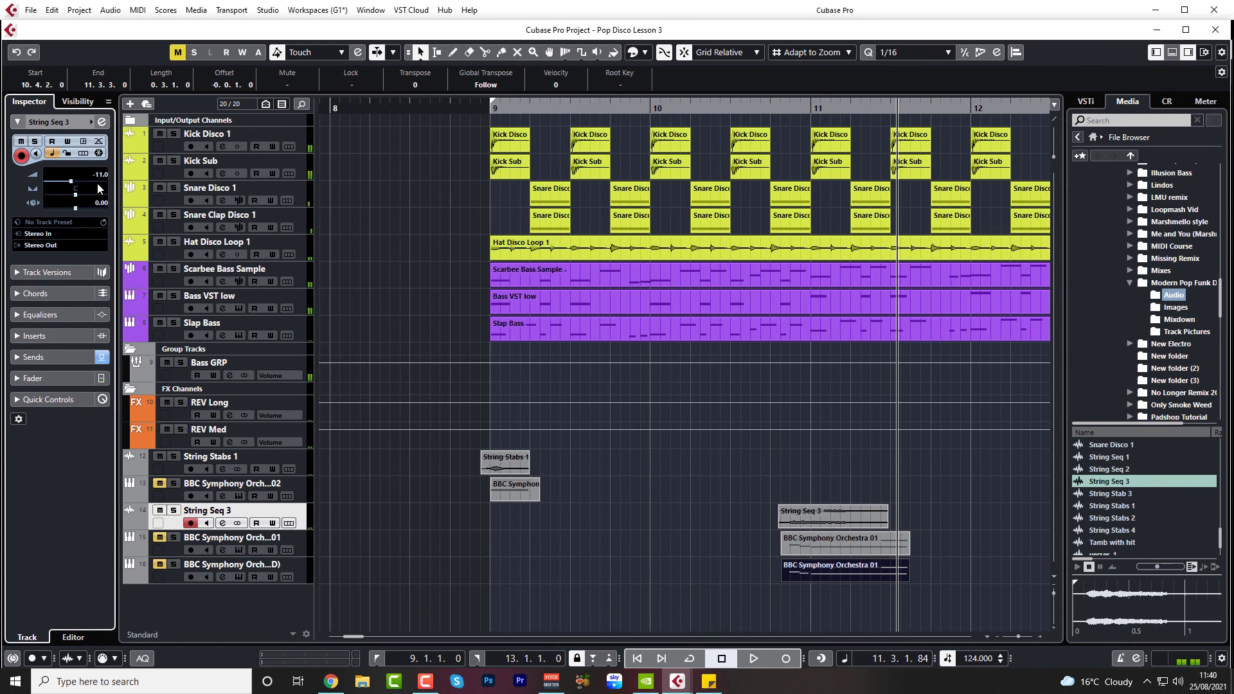
click(468, 108)
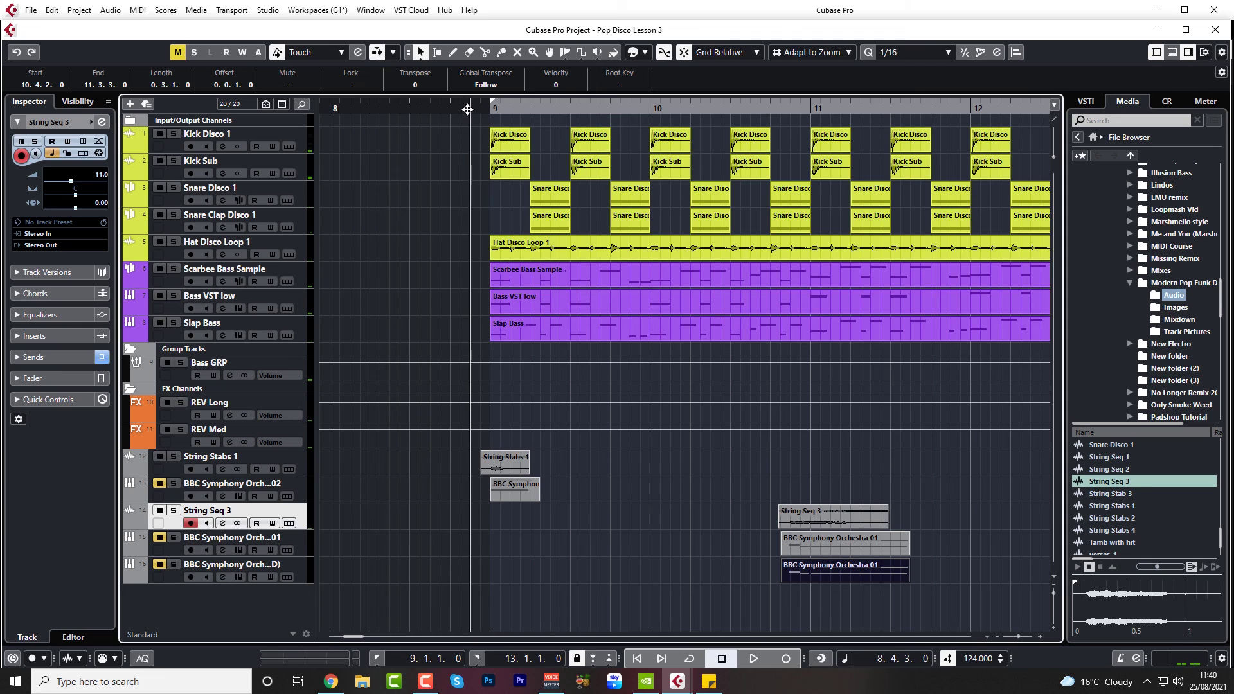
key(space)
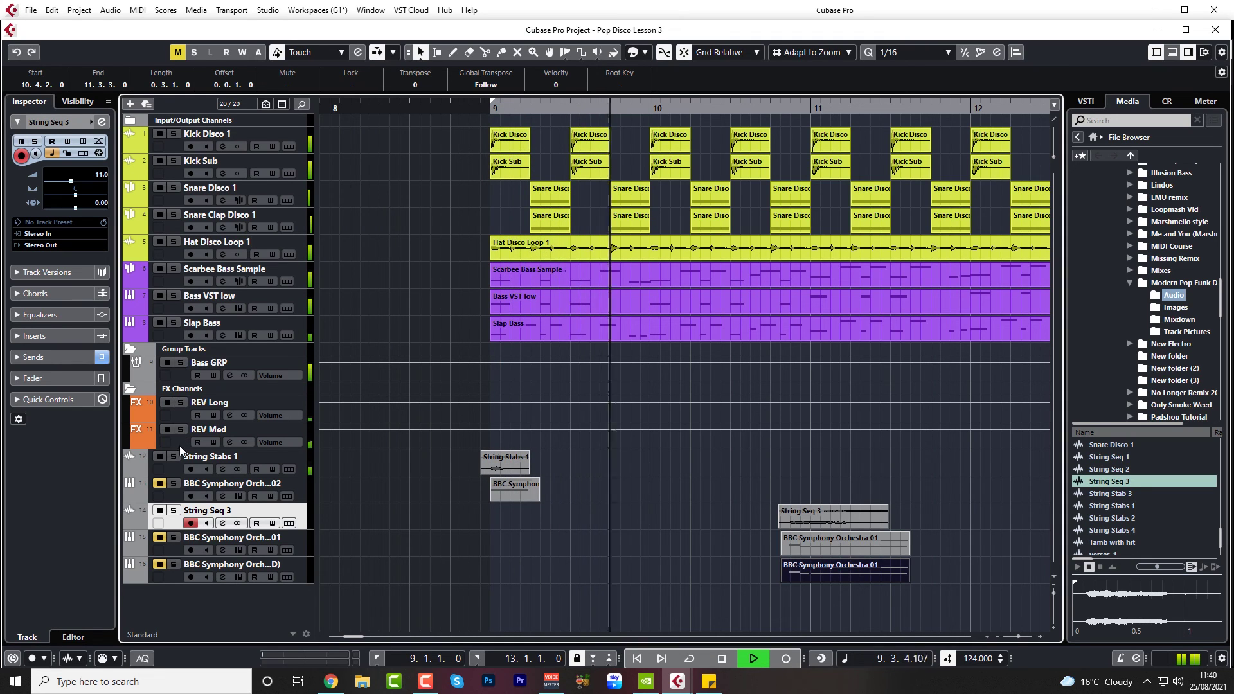
Set the String Stabs 1 track's volume to -12.7 while the loop plays
click(167, 468)
drag(99, 173, 100, 182)
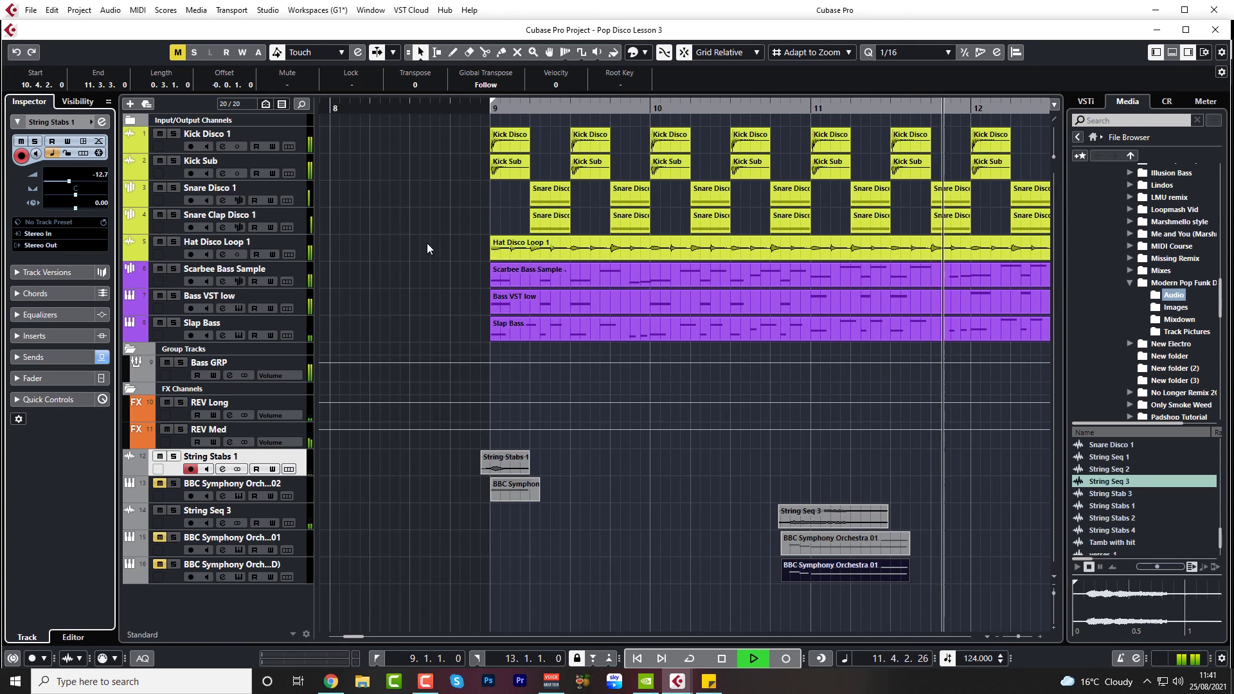
key(space)
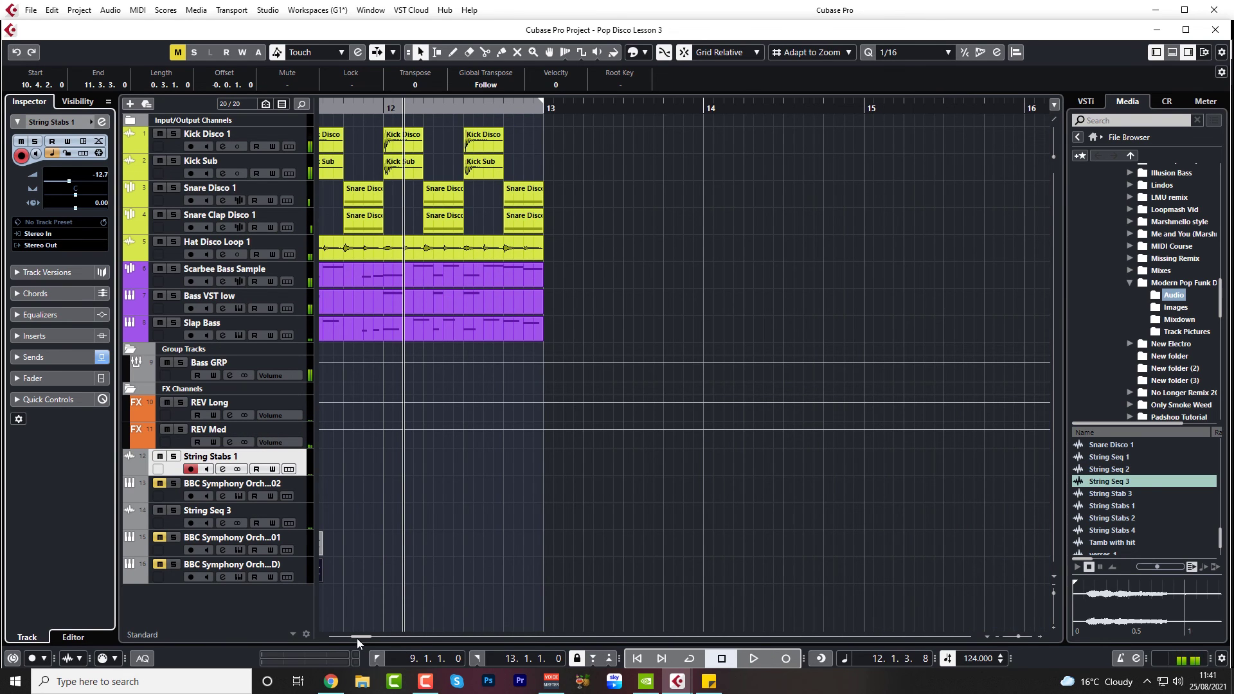
drag(357, 638, 353, 637)
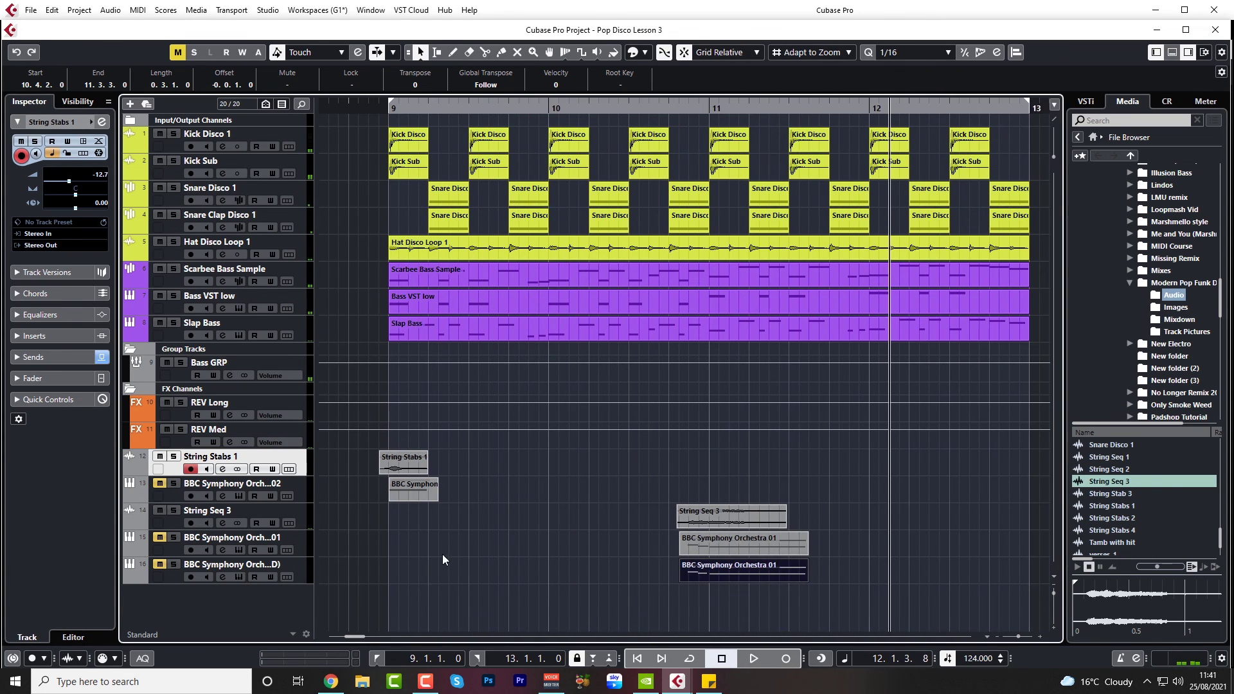
Delete the BBC Symphony Orchestra 01 track, its duplicate and the BBC Symphony Orchestra 02 track
click(162, 552)
shift+click(166, 577)
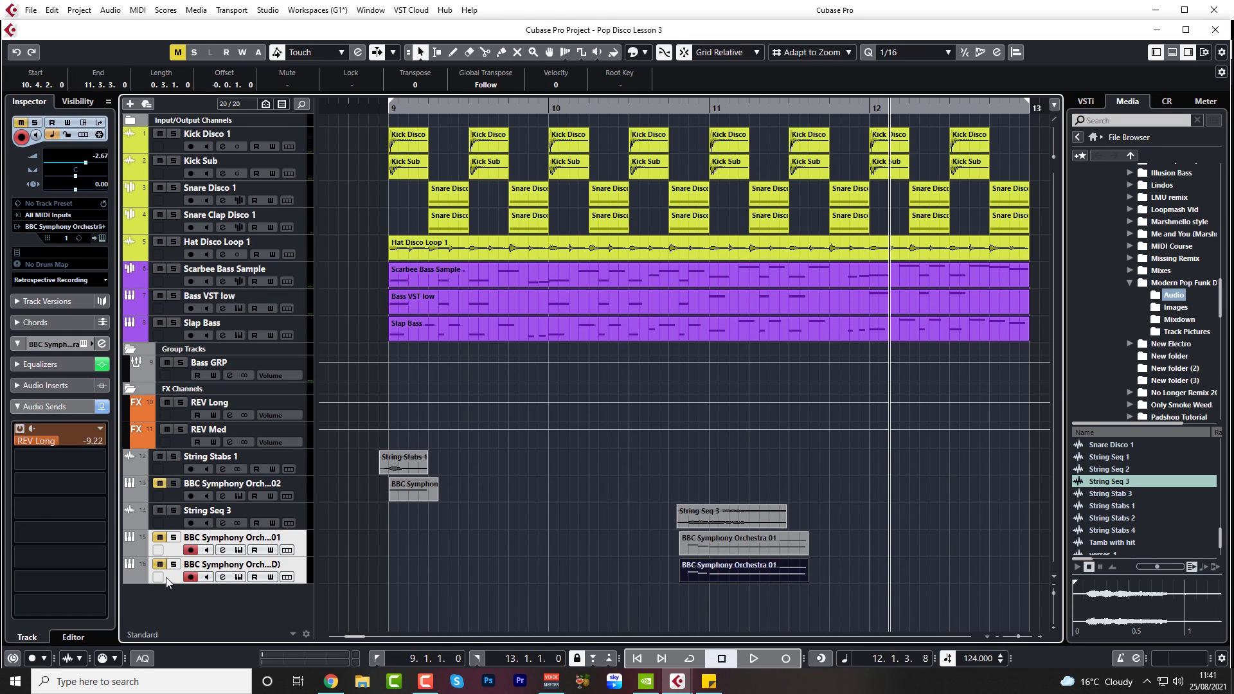
key(Delete)
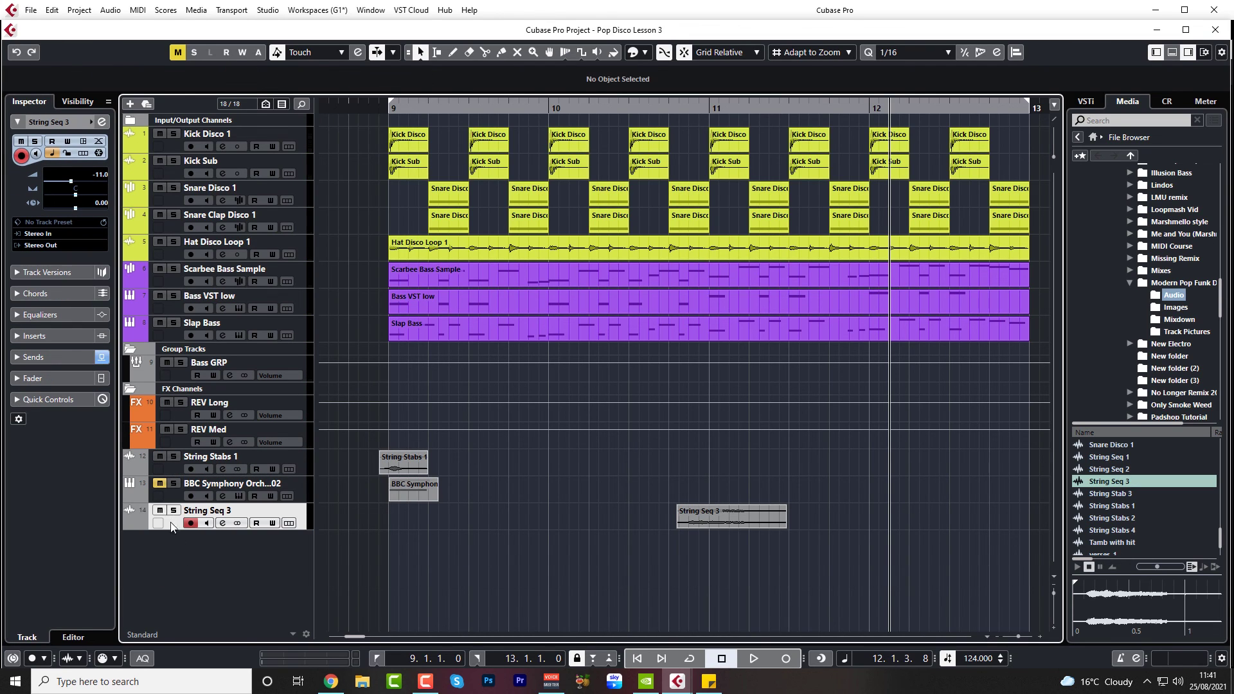
click(174, 495)
key(Delete)
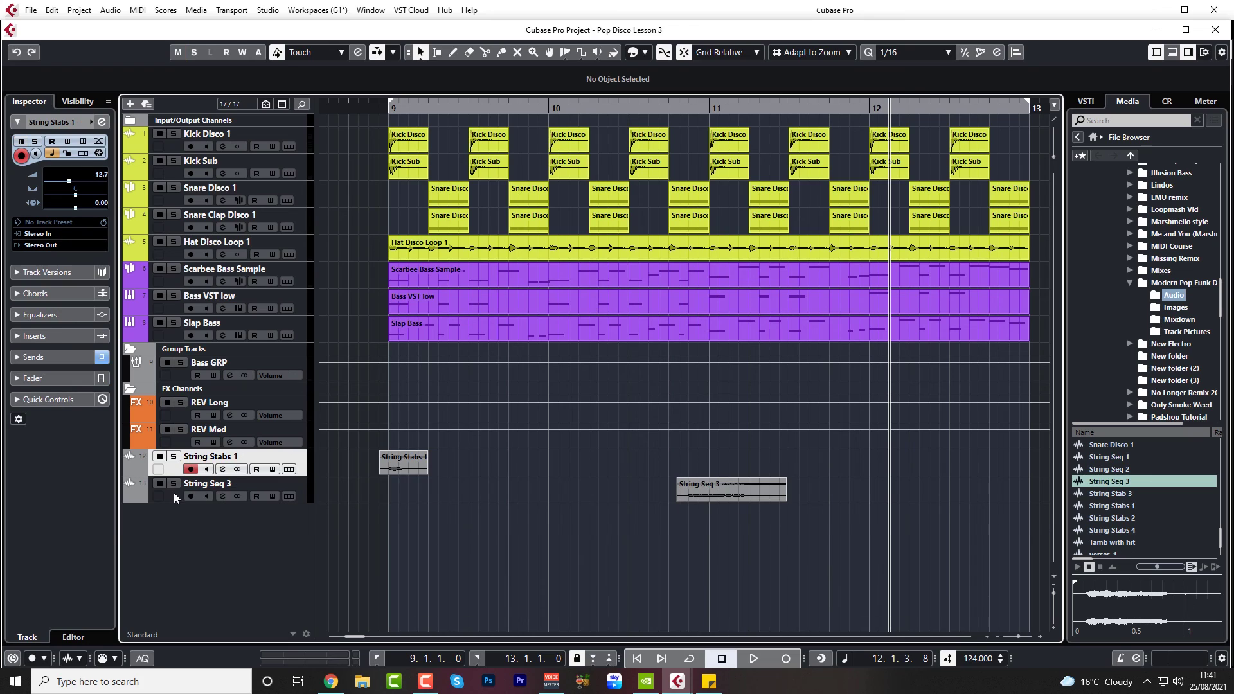